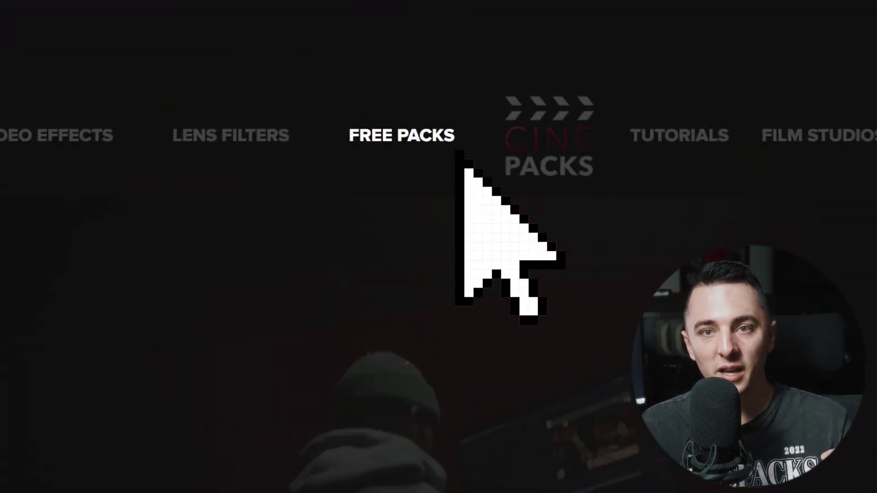
{"action": "left_click", "coordinate": [370, 25]}
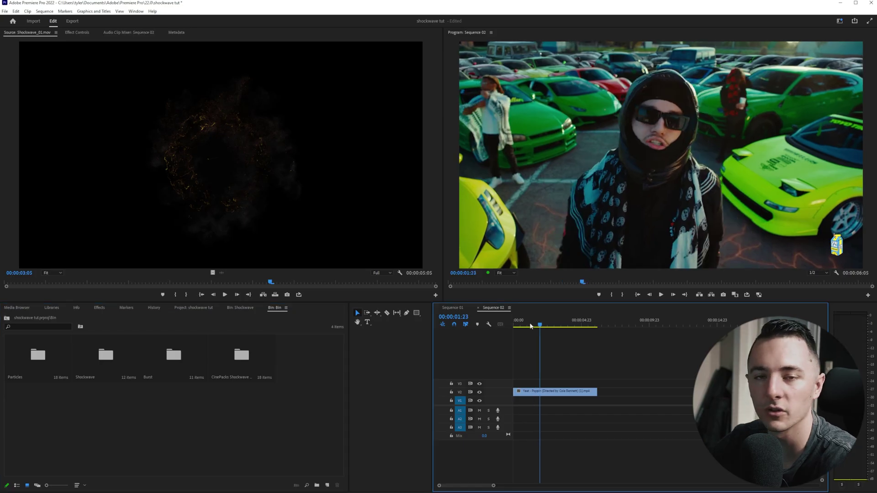
Play Sequence 02 from its start to review the music video footage
{"action": "left_click", "coordinate": [516, 319]}
{"action": "key", "text": "space"}
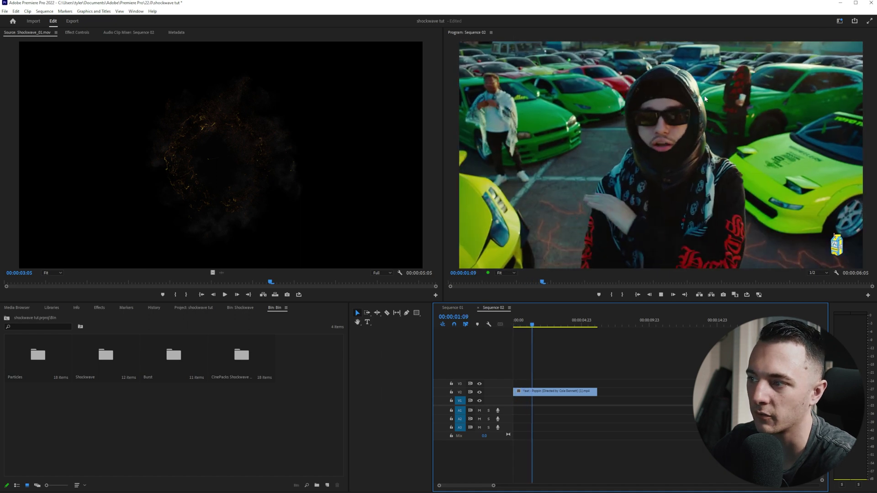
Open the Shockwave bin and preview Shockwave_02.mov from its start in the source monitor
{"action": "left_click", "coordinate": [97, 350]}
{"action": "double_click", "coordinate": [97, 351]}
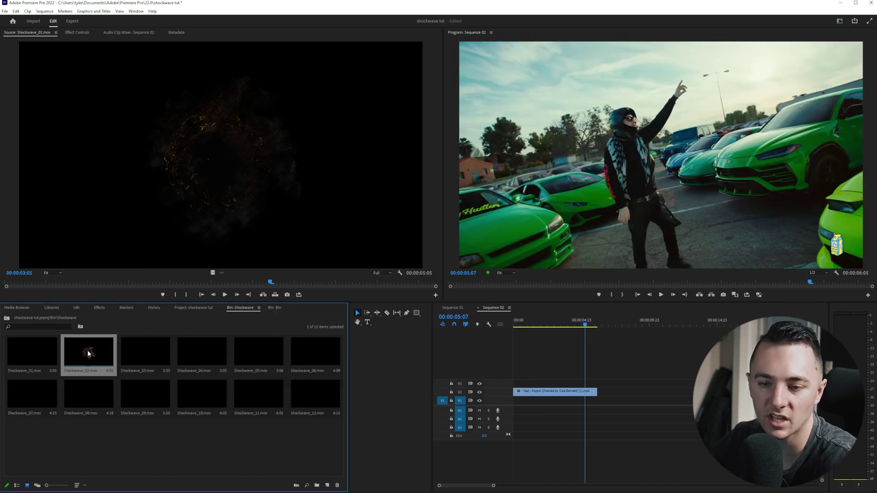
{"action": "double_click", "coordinate": [91, 352]}
{"action": "left_click_drag", "start_coordinate": [96, 282], "coordinate": [6, 283]}
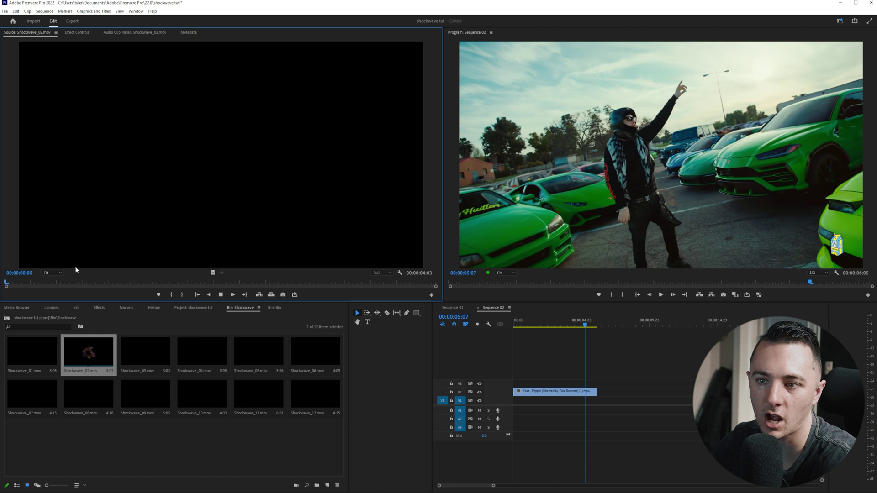
{"action": "key", "text": "space"}
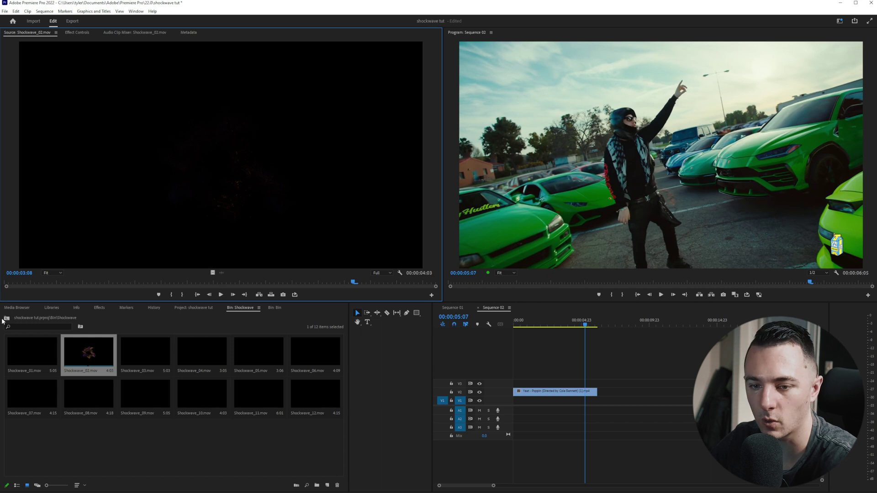
Preview Shockwave_07.mov and Shockwave_08.mov in the source monitor
{"action": "double_click", "coordinate": [17, 389]}
{"action": "key", "text": "space"}
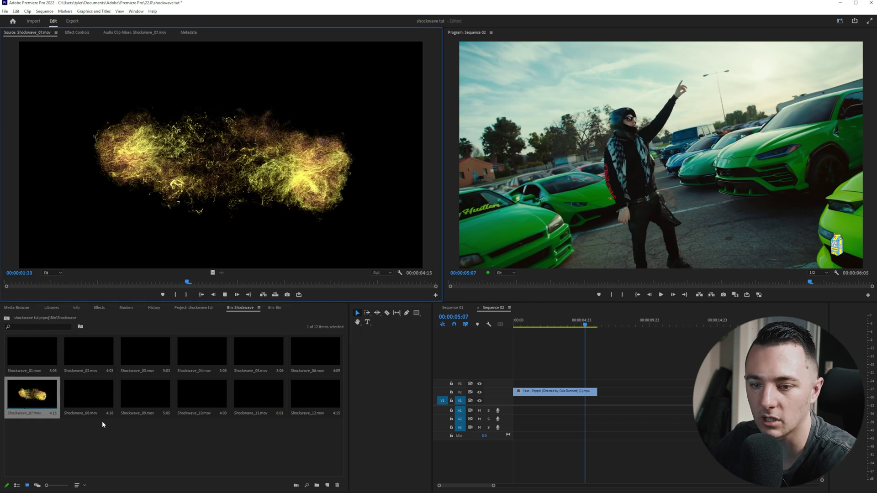
{"action": "left_click", "coordinate": [96, 397]}
{"action": "double_click", "coordinate": [95, 393]}
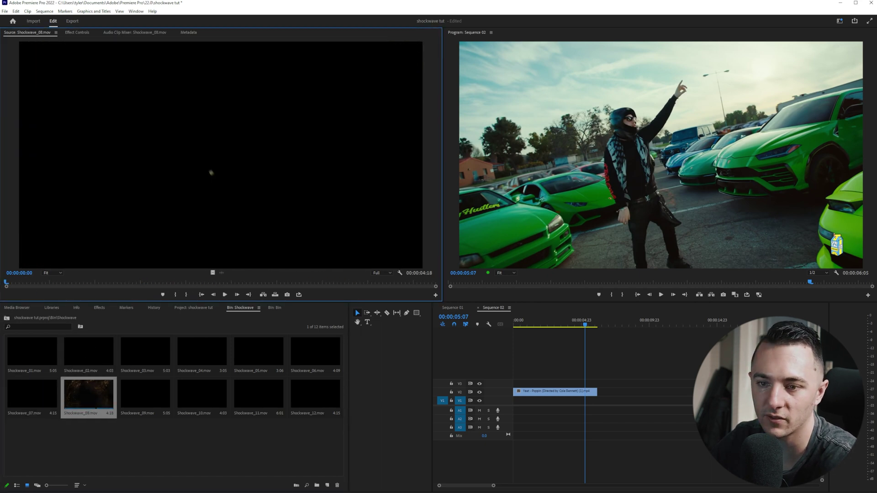
Load Shockwave_09.mov and place its video on track V3 above the footage clip, starting about one second in
{"action": "double_click", "coordinate": [146, 401]}
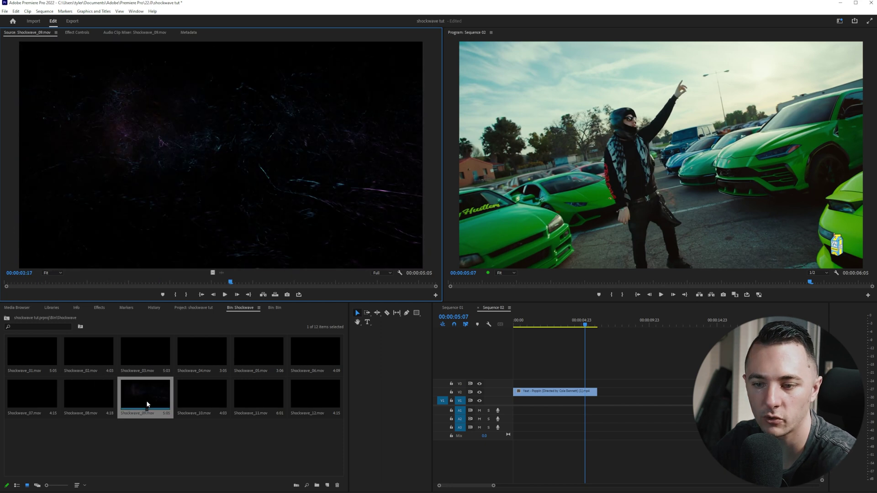
{"action": "left_click", "coordinate": [81, 284]}
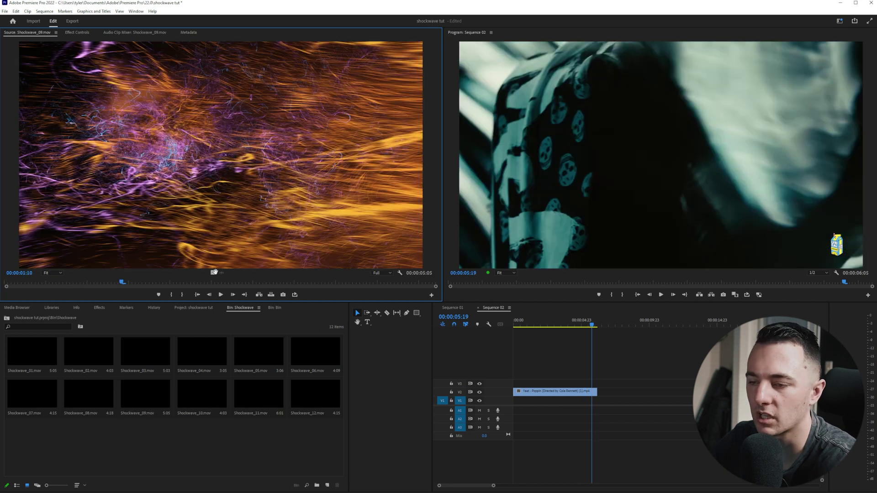
{"action": "left_click_drag", "start_coordinate": [215, 272], "coordinate": [550, 386]}
Play the part of Sequence 02 where the Shockwave_09 overlay covers the footage
{"action": "mouse_move", "coordinate": [547, 324]}
{"action": "left_mouse_down"}
{"action": "mouse_move", "coordinate": [556, 328]}
{"action": "mouse_move", "coordinate": [538, 327]}
{"action": "left_mouse_up"}
{"action": "key", "text": "space"}
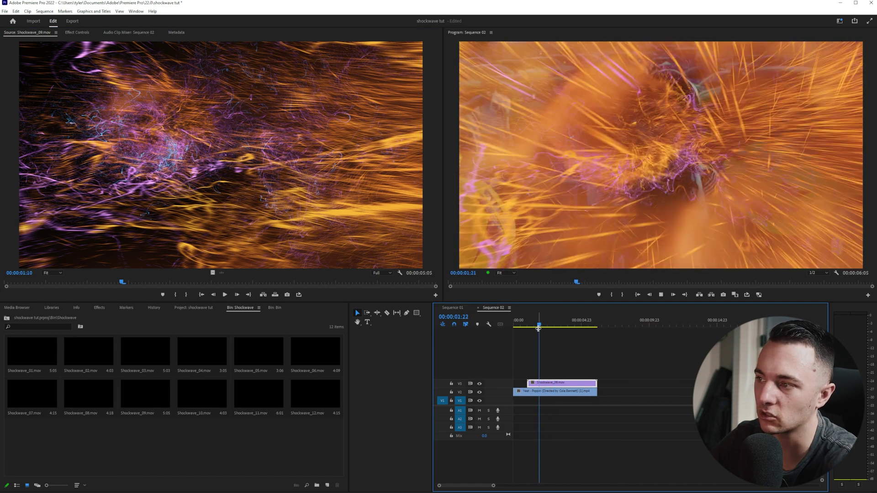
{"action": "key", "text": "space"}
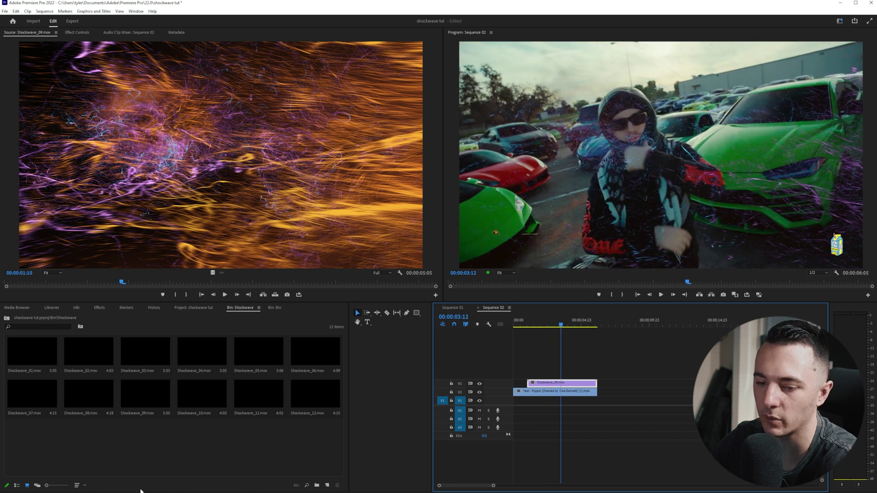
Switch to the browser and open the Shockwave FX product page from the CinePacks video effects collection
{"action": "key", "text": "alt+Tab"}
{"action": "left_click", "coordinate": [220, 137]}
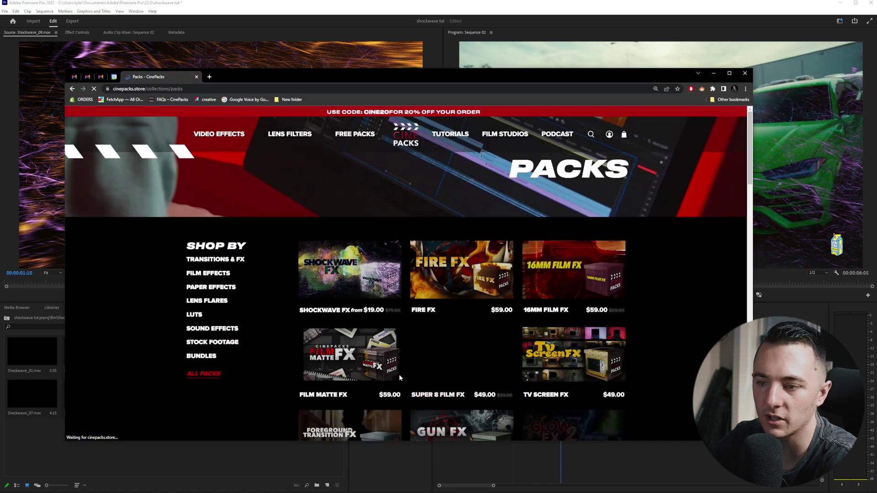
{"action": "left_click", "coordinate": [346, 270]}
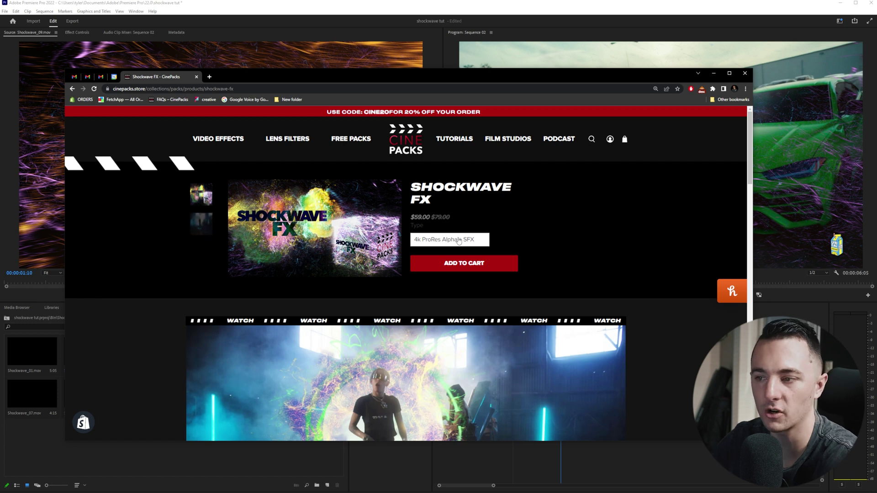
Check the Shockwave FX price for the 4k - H.264 type and the 1080 - H.264 type
{"action": "left_click", "coordinate": [455, 241]}
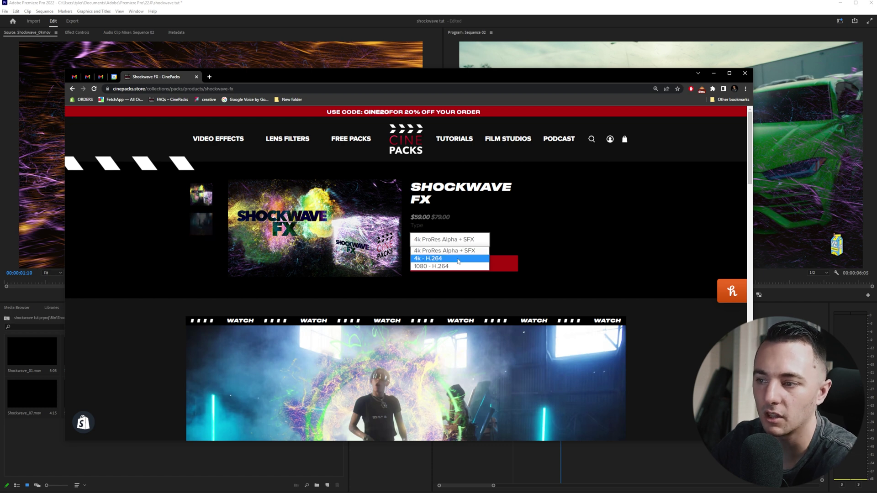
{"action": "left_click", "coordinate": [458, 259]}
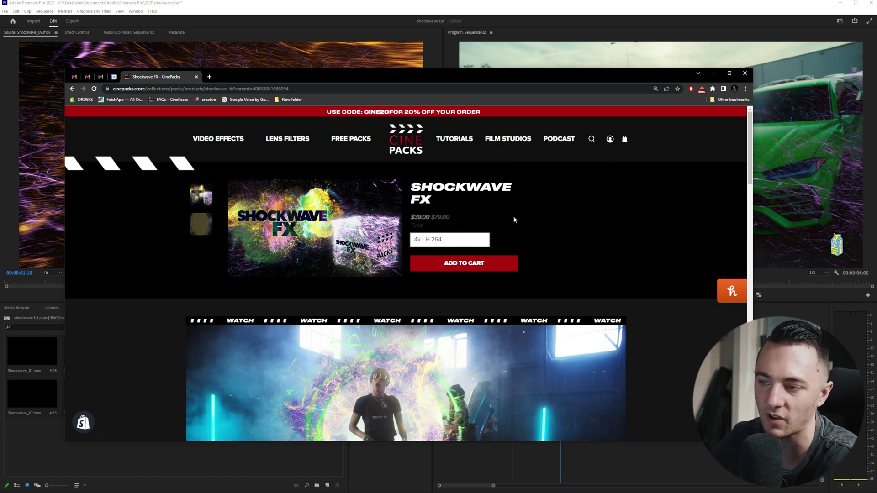
{"action": "left_click", "coordinate": [449, 239]}
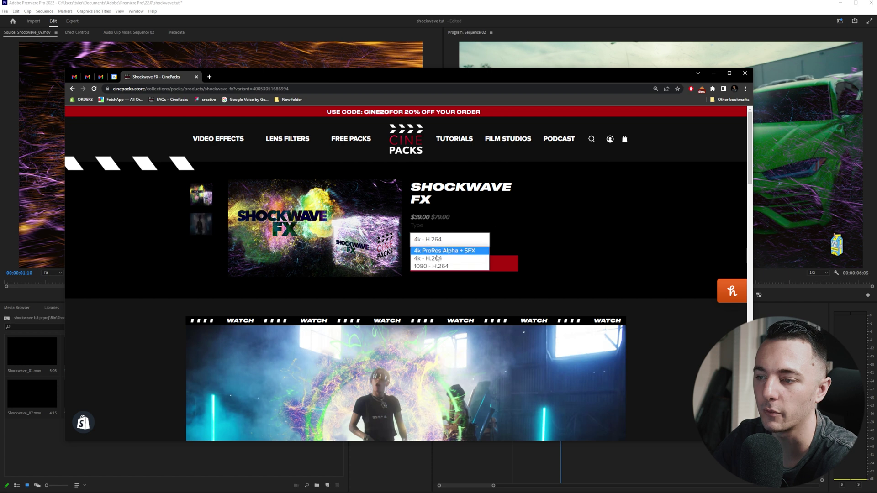
{"action": "left_click", "coordinate": [438, 268]}
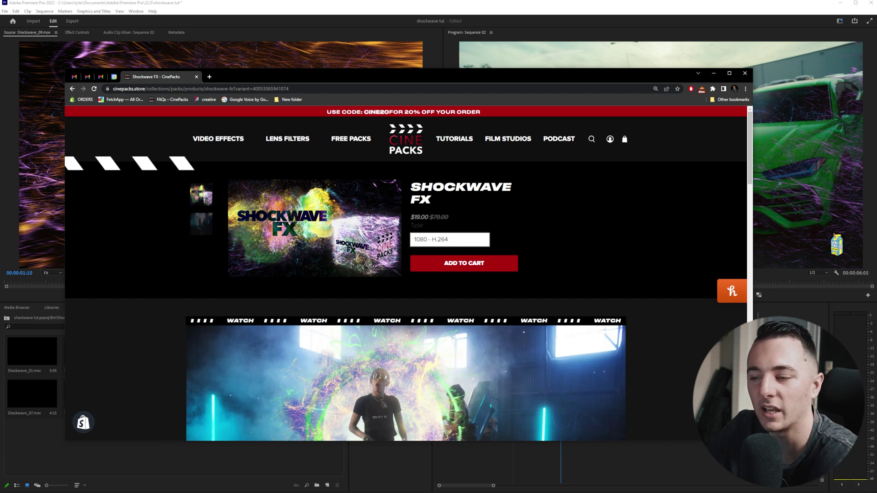
Switch back to Premiere Pro and replay Sequence 02 from just before the shockwave overlay
{"action": "key", "text": "alt+Tab"}
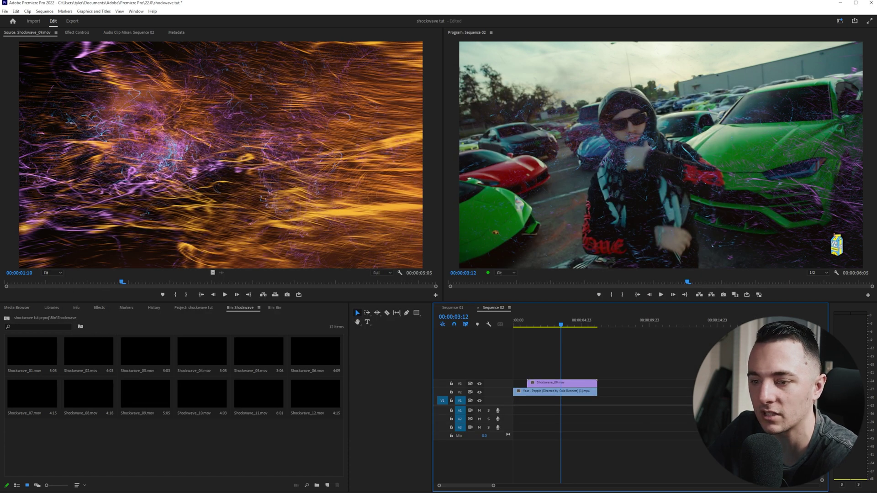
{"action": "left_click_drag", "start_coordinate": [535, 327], "coordinate": [523, 332]}
{"action": "key", "text": "space"}
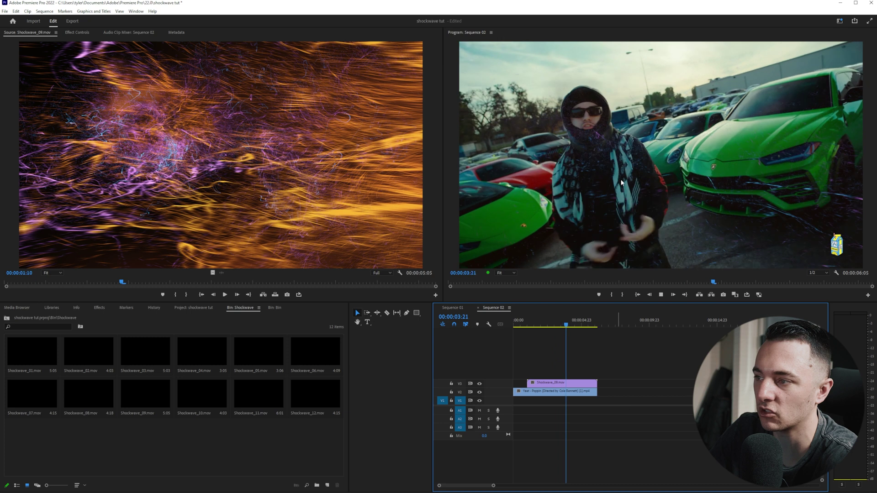
{"action": "key", "text": "space"}
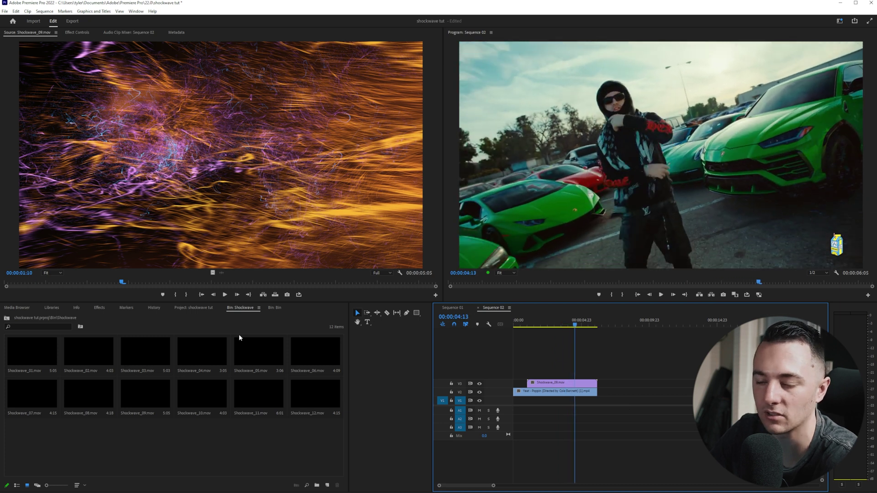
Open the Burst bin and preview Burst_01.mov in the source monitor
{"action": "left_click", "coordinate": [7, 318]}
{"action": "double_click", "coordinate": [170, 356]}
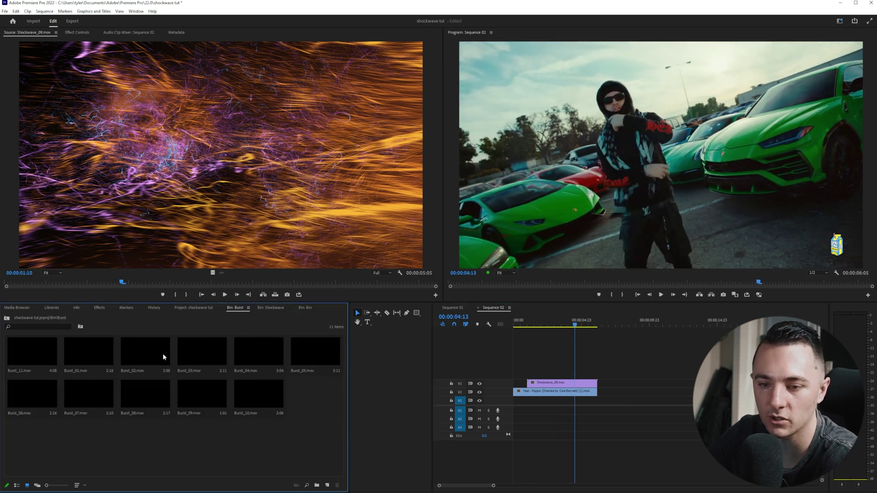
{"action": "double_click", "coordinate": [86, 349]}
{"action": "key", "text": "space"}
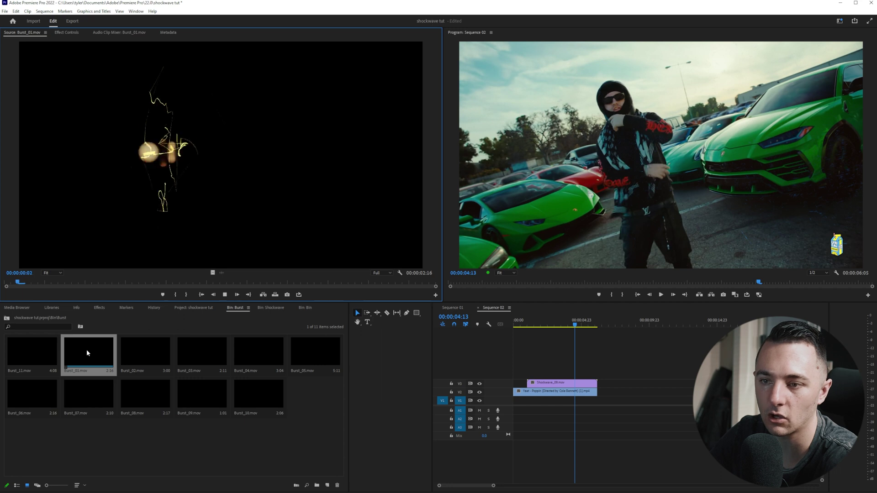
Preview Burst_03.mov and Burst_10.mov, each from its start
{"action": "double_click", "coordinate": [204, 345]}
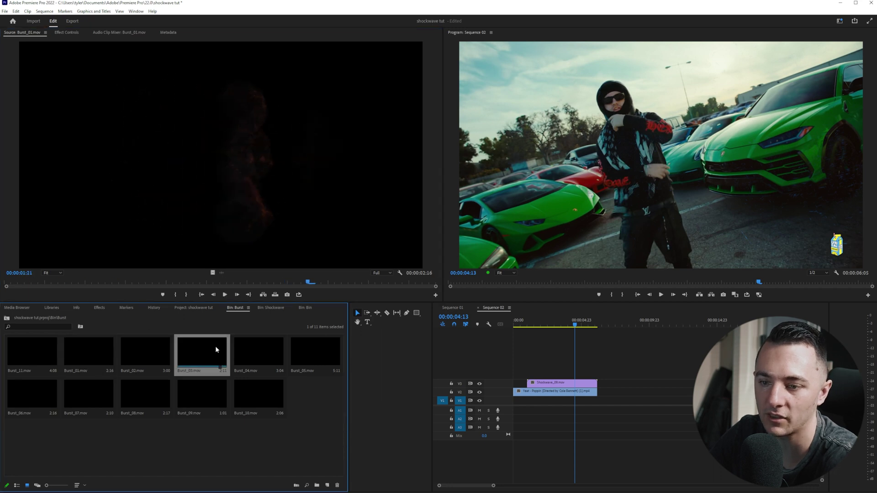
{"action": "key", "text": "space"}
{"action": "left_click_drag", "start_coordinate": [55, 282], "coordinate": [7, 282]}
{"action": "key", "text": "space"}
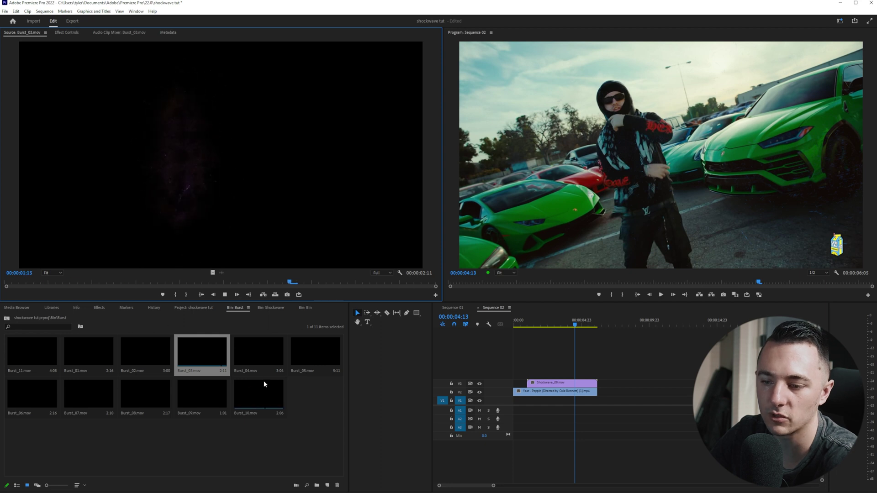
{"action": "double_click", "coordinate": [250, 395]}
{"action": "key", "text": "space"}
{"action": "left_click_drag", "start_coordinate": [87, 282], "coordinate": [7, 282]}
{"action": "key", "text": "space"}
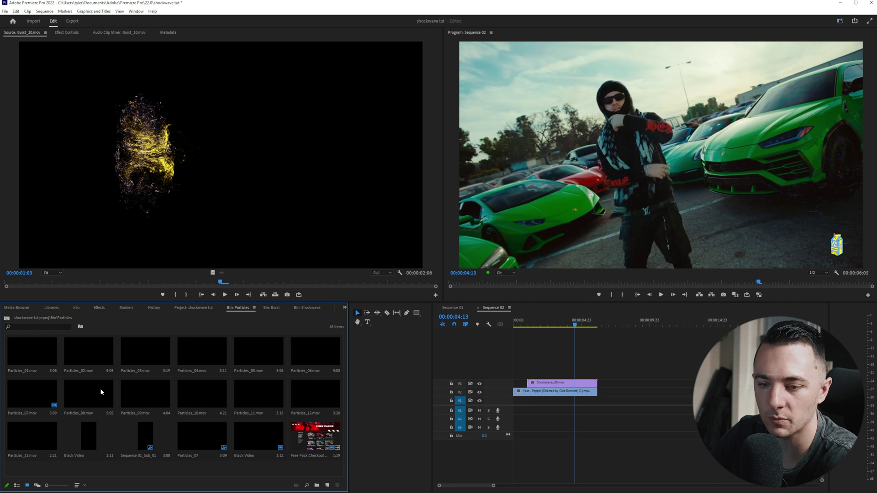
Preview Particles_08.mov and Particles_09.mov from the Particles bin
{"action": "double_click", "coordinate": [100, 388]}
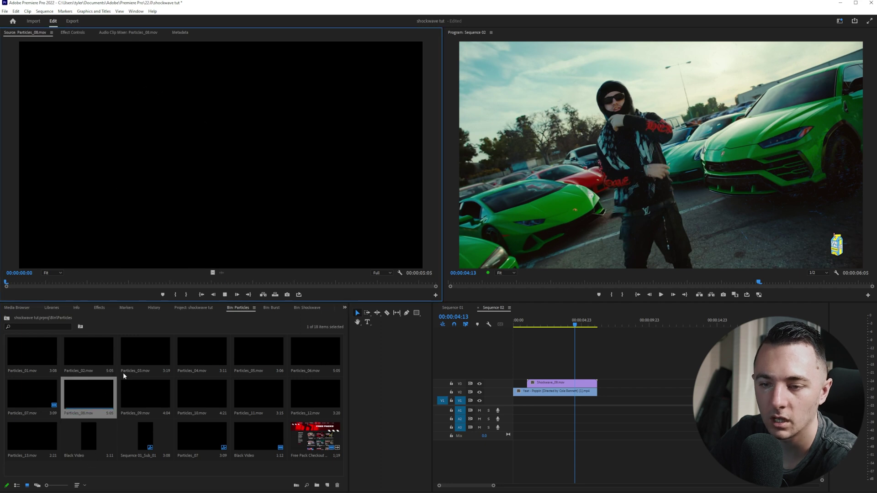
{"action": "double_click", "coordinate": [143, 386]}
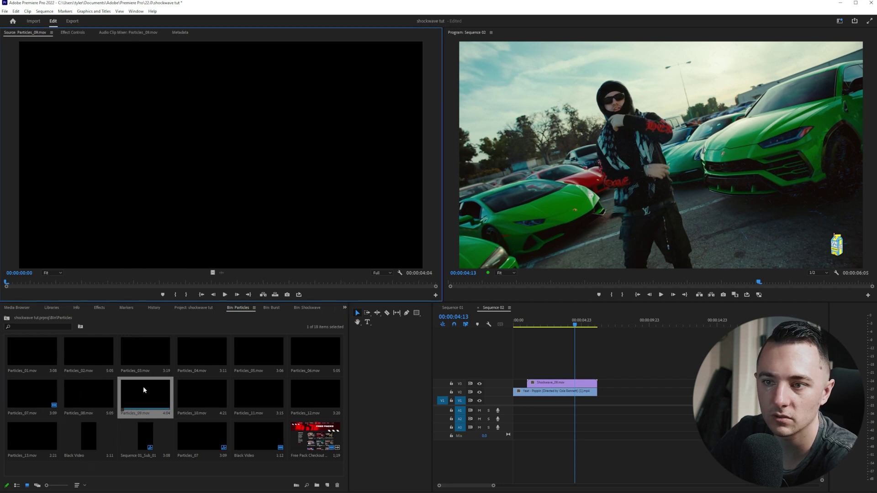
{"action": "key", "text": "space"}
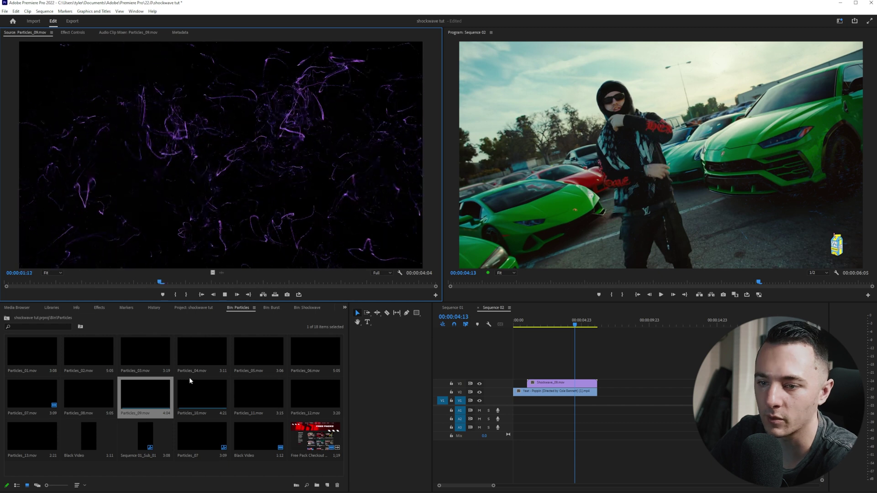
Preview Particles_10.mov from its start and open Particles_11.mov in the source monitor
{"action": "double_click", "coordinate": [202, 385]}
{"action": "key", "text": "space"}
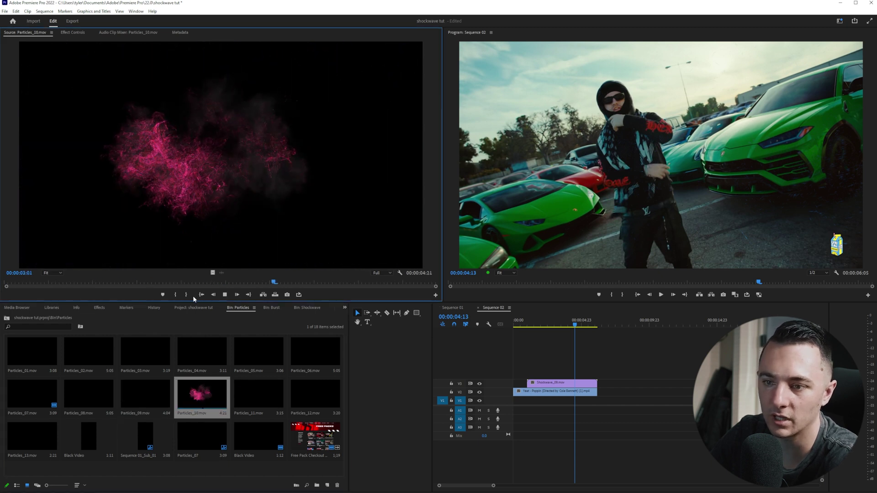
{"action": "left_click_drag", "start_coordinate": [189, 281], "coordinate": [6, 281]}
{"action": "key", "text": "space"}
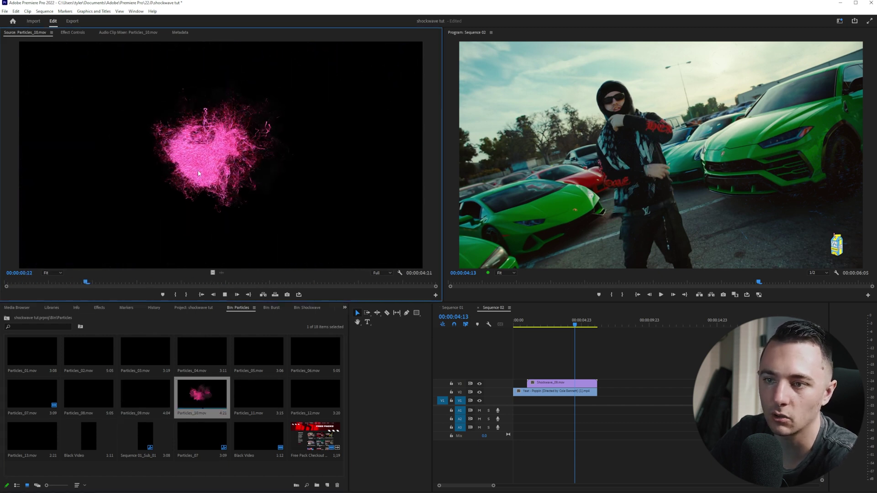
{"action": "double_click", "coordinate": [245, 396]}
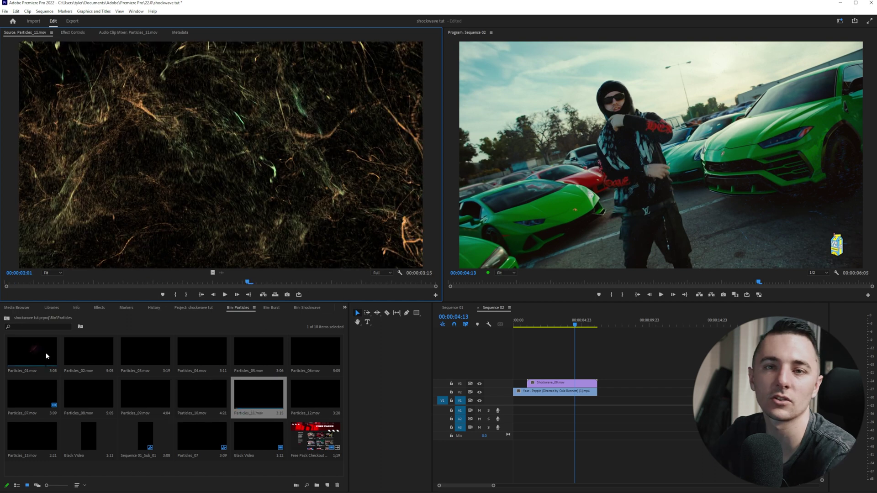
Open the CinePacks Shockwave SFX bin and listen to Shockwave SFX [12].wav
{"action": "left_click", "coordinate": [7, 318]}
{"action": "double_click", "coordinate": [242, 354]}
{"action": "double_click", "coordinate": [140, 354]}
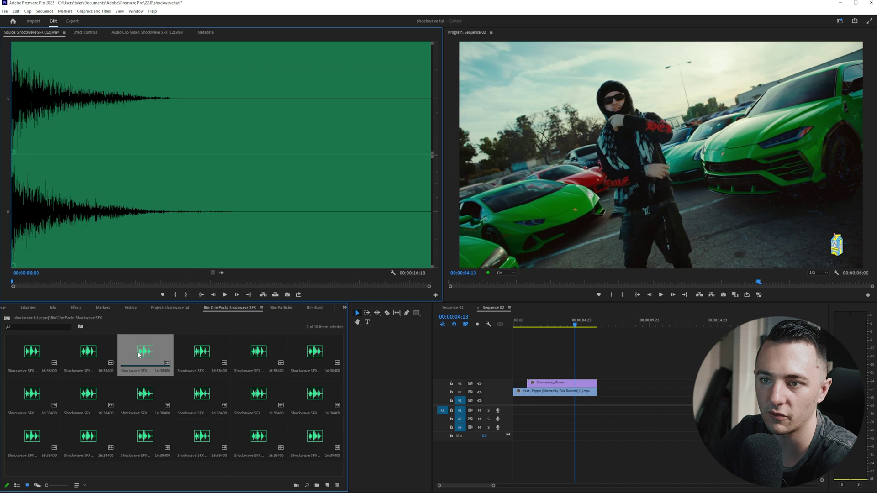
{"action": "key", "text": "space"}
{"action": "key", "text": "space"}
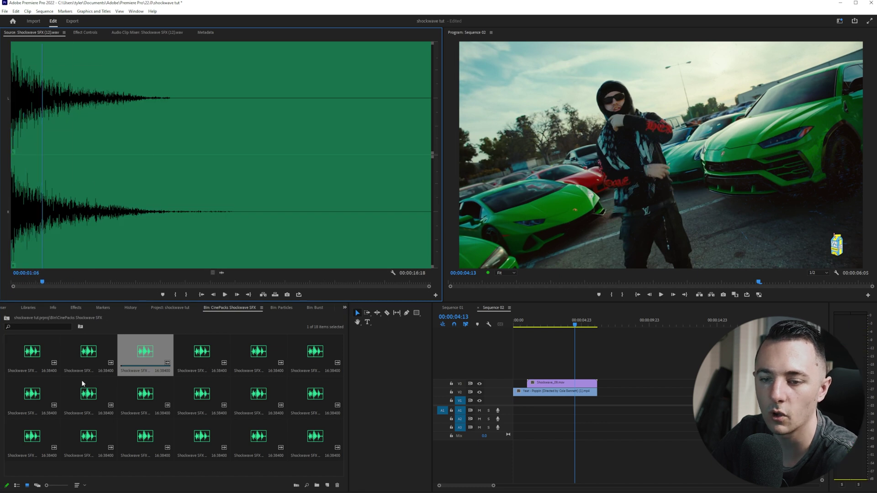
Return to the parent bin and open the Shockwave bin
{"action": "left_click", "coordinate": [7, 319]}
{"action": "left_click_drag", "start_coordinate": [247, 415], "coordinate": [235, 448]}
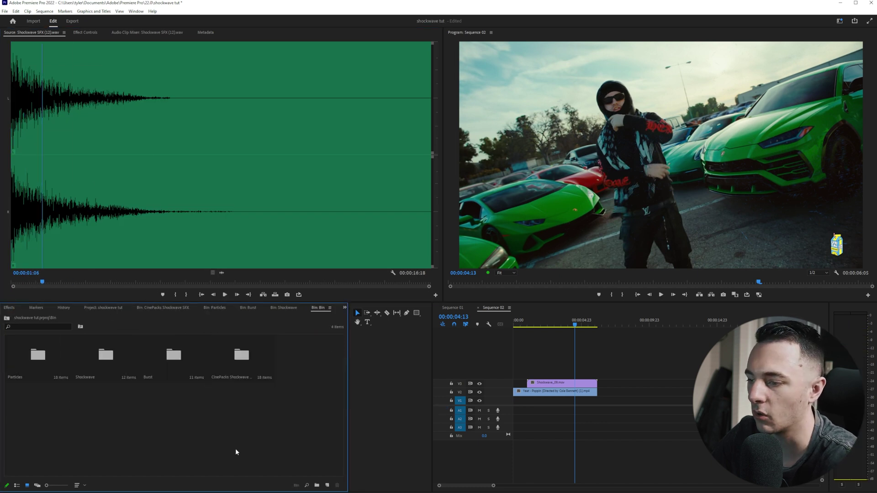
{"action": "double_click", "coordinate": [97, 350]}
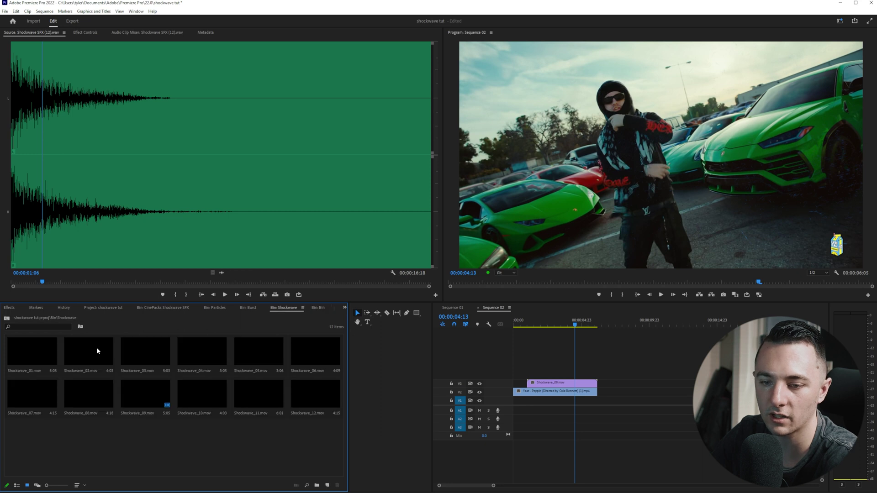
Add Shockwave_02.mov to Sequence 02 and place it on V3 over the shot starting near 00:00:02:21
{"action": "left_click_drag", "start_coordinate": [90, 355], "coordinate": [529, 377]}
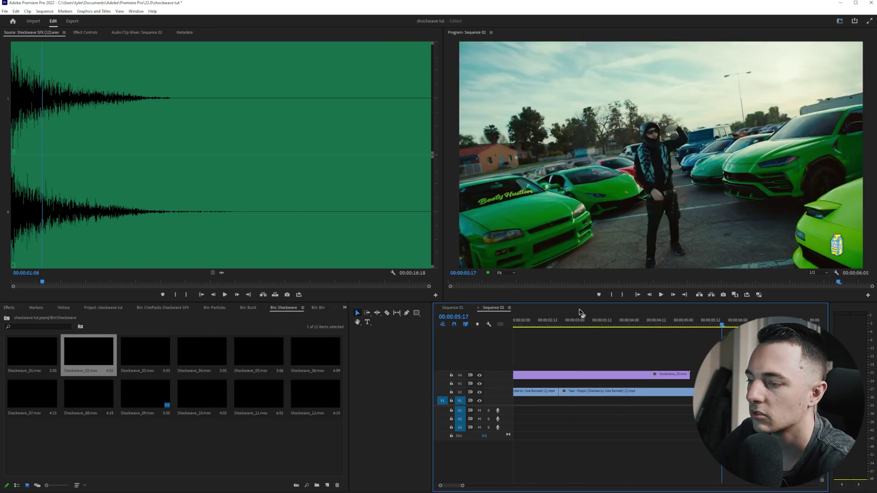
{"action": "left_click", "coordinate": [568, 320]}
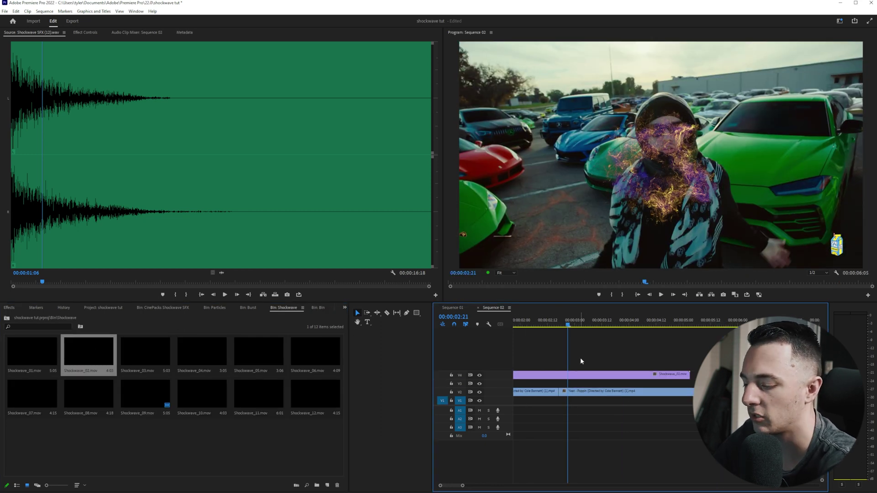
{"action": "key", "text": "minus"}
{"action": "key", "text": "minus"}
{"action": "left_click_drag", "start_coordinate": [584, 377], "coordinate": [630, 383]}
Speed up Shockwave_02.mov by shortening it with Rate Stretch, and increase its scale
{"action": "key", "text": "r"}
{"action": "left_click_drag", "start_coordinate": [693, 383], "coordinate": [658, 383]}
{"action": "key", "text": "v"}
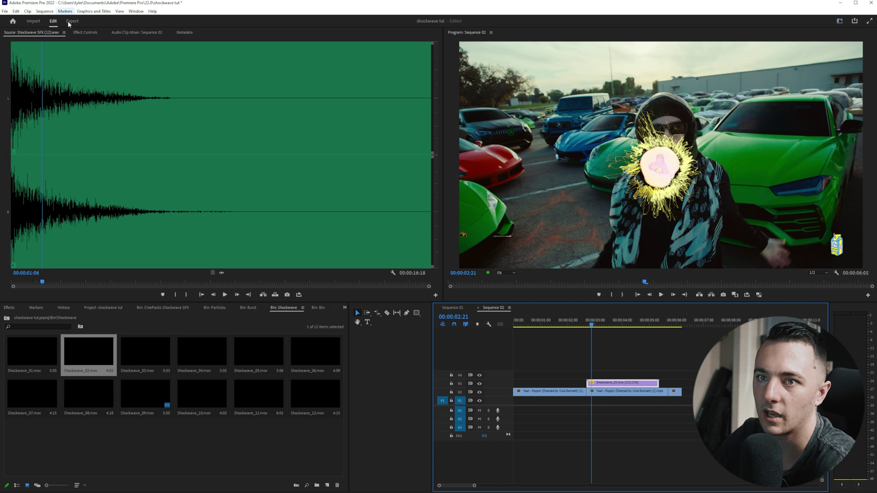
{"action": "left_click", "coordinate": [85, 33]}
{"action": "left_click_drag", "start_coordinate": [168, 76], "coordinate": [229, 133]}
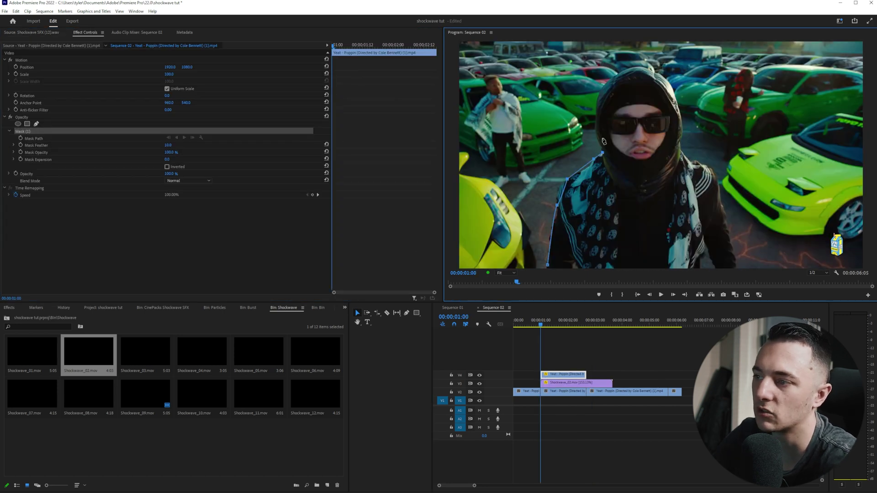
Draw an opacity mask around the hooded man on the V4 footage copy and raise its mask feather
{"action": "left_click_drag", "start_coordinate": [595, 111], "coordinate": [601, 98]}
{"action": "left_click_drag", "start_coordinate": [621, 70], "coordinate": [642, 66]}
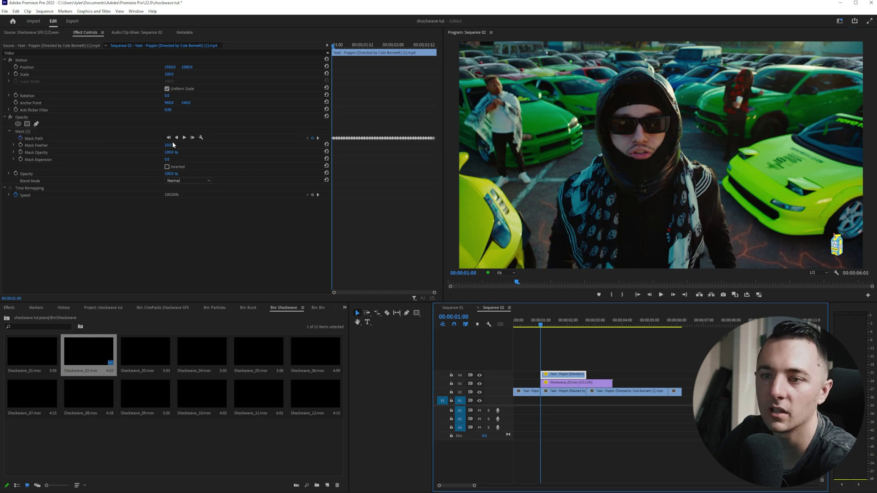
{"action": "left_click", "coordinate": [173, 145]}
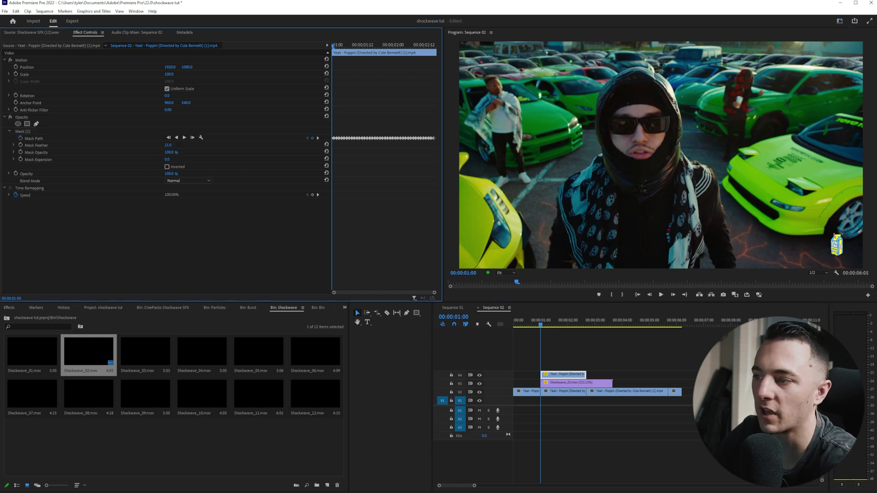
Play back the shockwave passing behind the masked man, and delete the masked footage copy from V4
{"action": "key", "text": "space"}
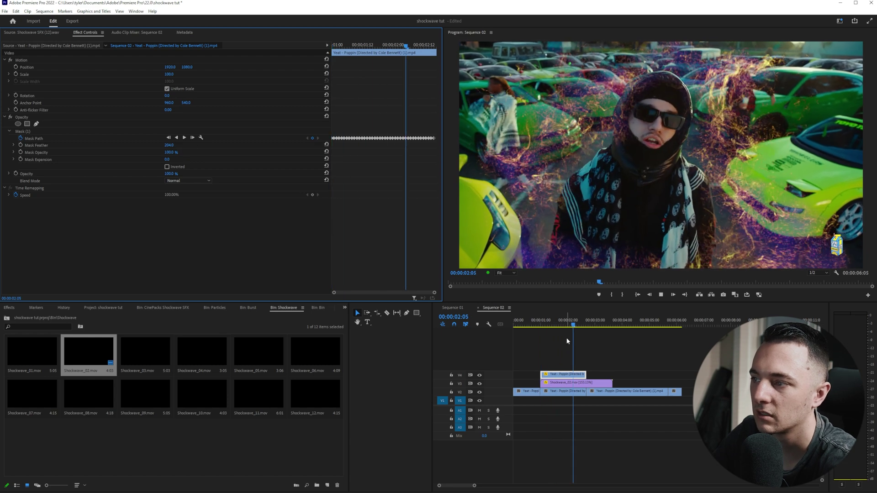
{"action": "left_click_drag", "start_coordinate": [558, 324], "coordinate": [535, 326]}
{"action": "key", "text": "space"}
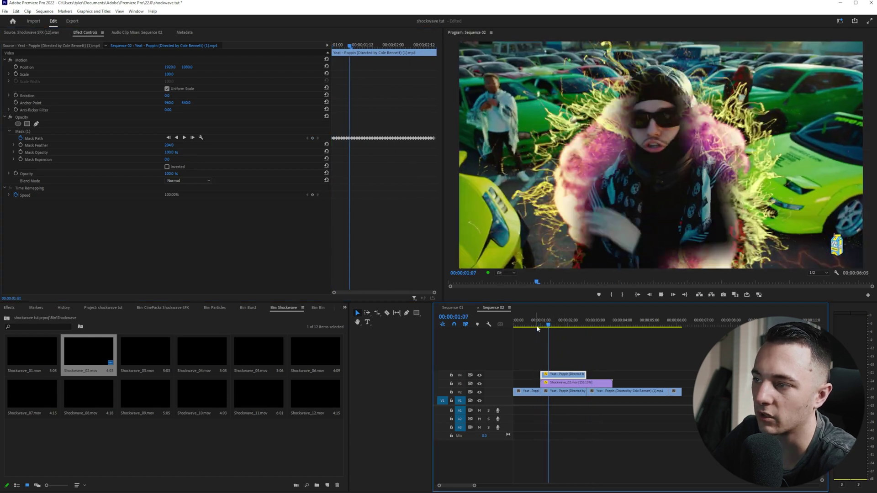
{"action": "key", "text": "space"}
{"action": "key", "text": "Delete"}
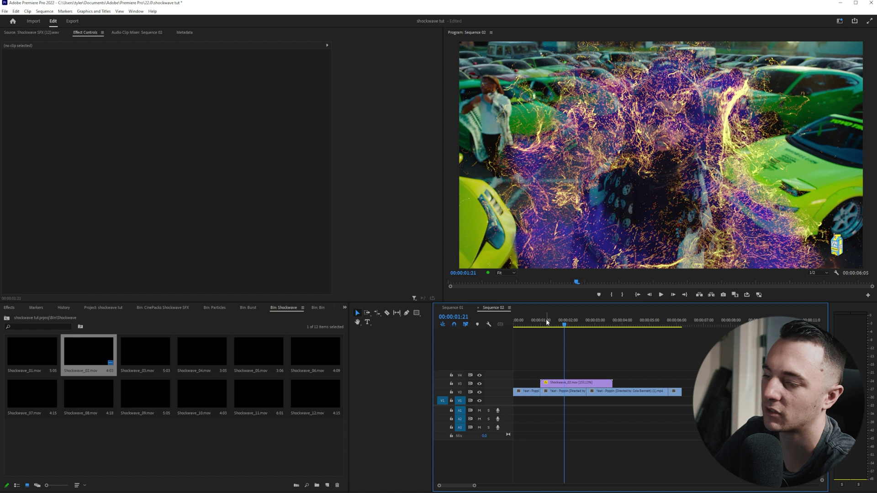
Shift Shockwave_02.mov over the cut between the first two shots and increase its scale further
{"action": "left_click_drag", "start_coordinate": [548, 323], "coordinate": [536, 325]}
{"action": "key", "text": "space"}
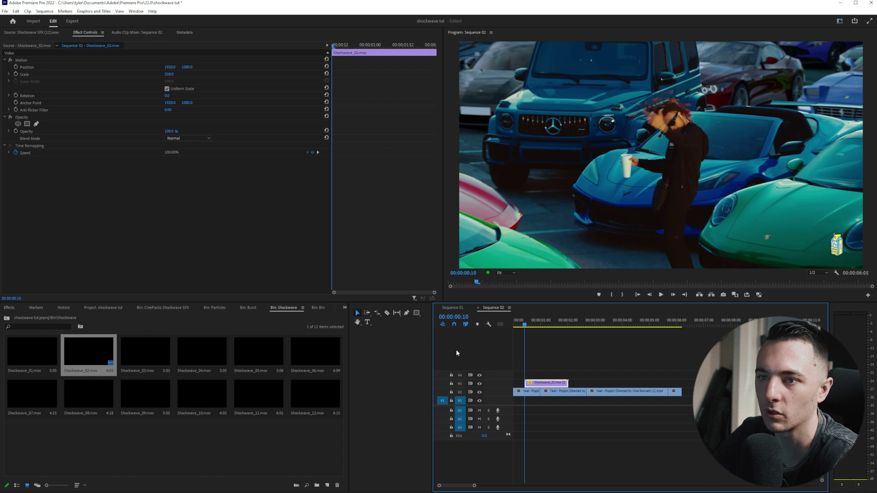
{"action": "left_click_drag", "start_coordinate": [166, 73], "coordinate": [176, 73]}
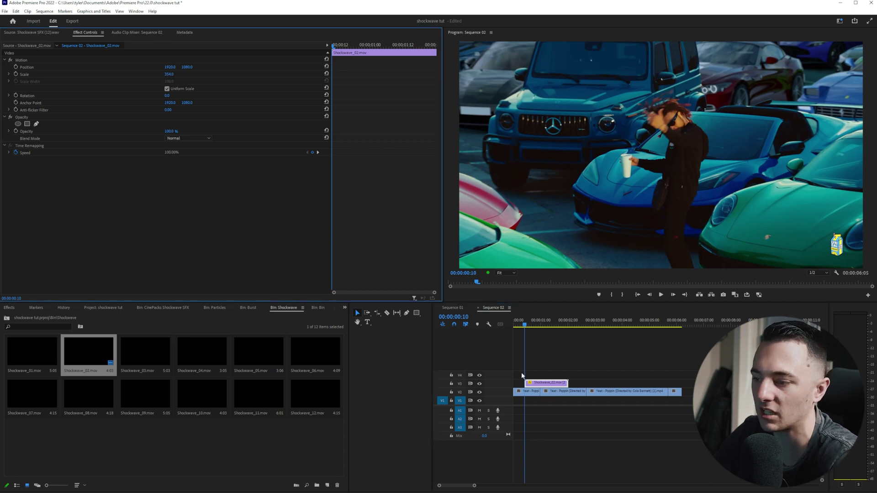
{"action": "left_click_drag", "start_coordinate": [518, 324], "coordinate": [517, 328]}
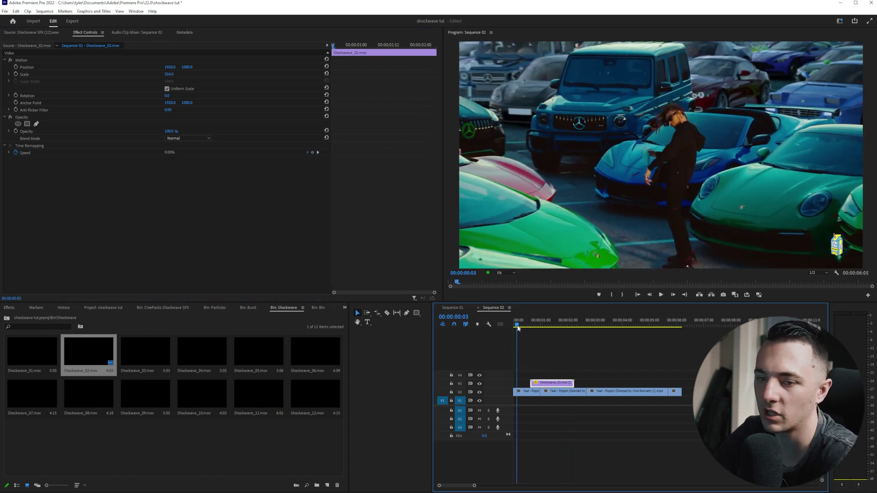
Open the Burst bin and add Burst_10.mov on V5 above the first shot, ending at the cut
{"action": "left_click", "coordinate": [7, 318]}
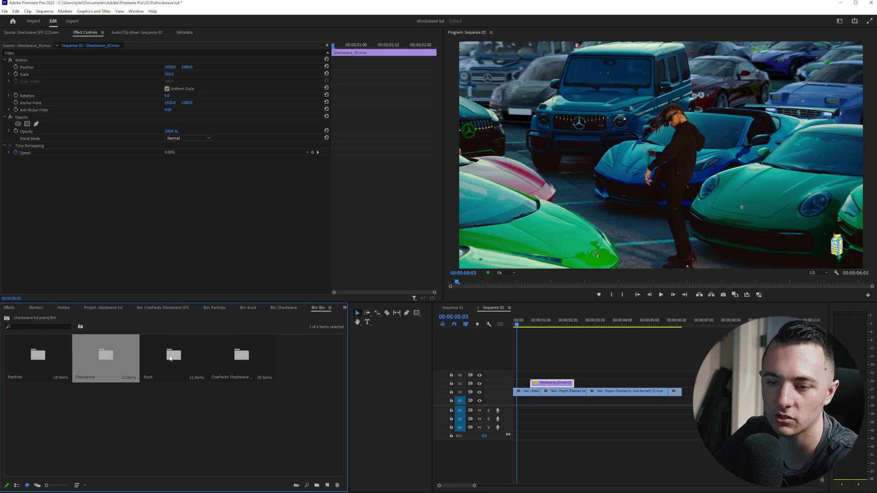
{"action": "double_click", "coordinate": [170, 358]}
{"action": "left_click_drag", "start_coordinate": [258, 393], "coordinate": [540, 367]}
{"action": "key", "text": "b"}
{"action": "key", "text": "v"}
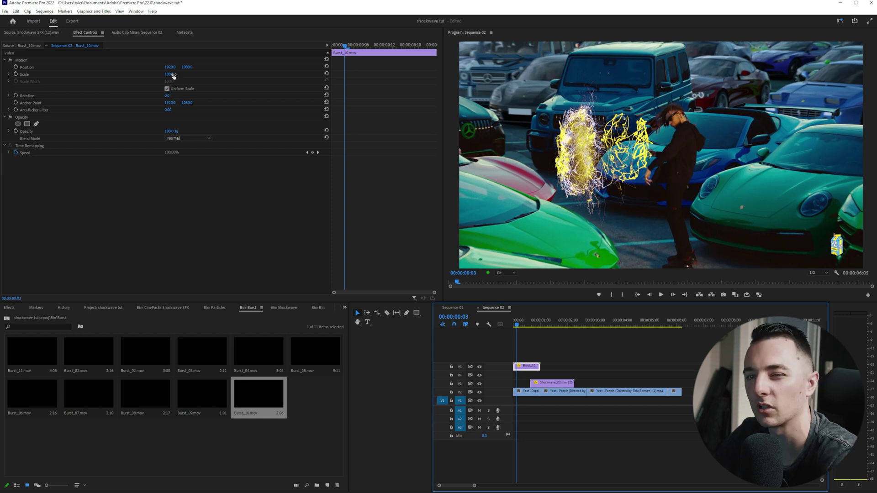
Rotate Burst_10.mov to -91° and position it over the man standing by the blue car
{"action": "left_click_drag", "start_coordinate": [169, 97], "coordinate": [128, 97]}
{"action": "left_click", "coordinate": [50, 61]}
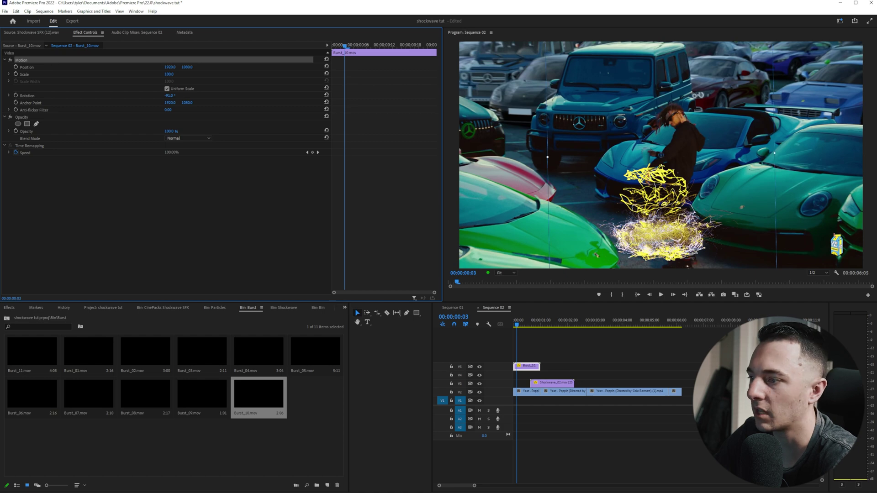
{"action": "left_click_drag", "start_coordinate": [657, 203], "coordinate": [676, 217]}
Play back the burst and shockwave combination, and delete Burst_10.mov from V5
{"action": "key", "text": "space"}
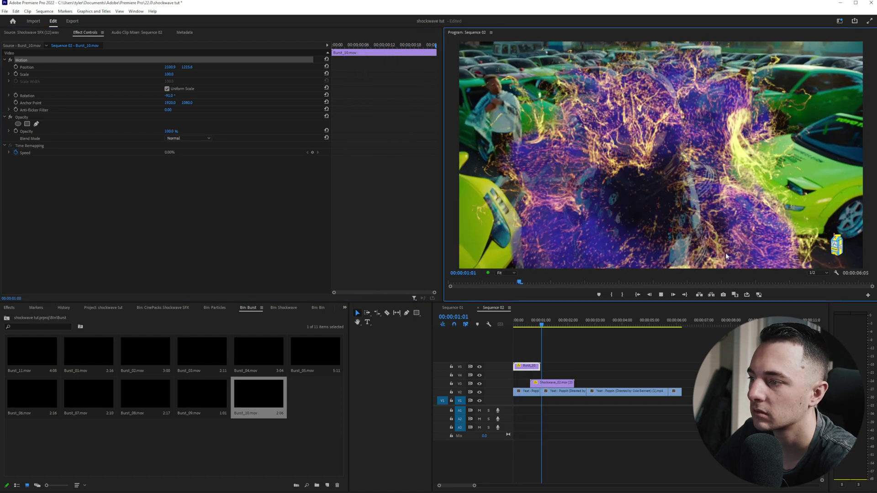
{"action": "key", "text": "Delete"}
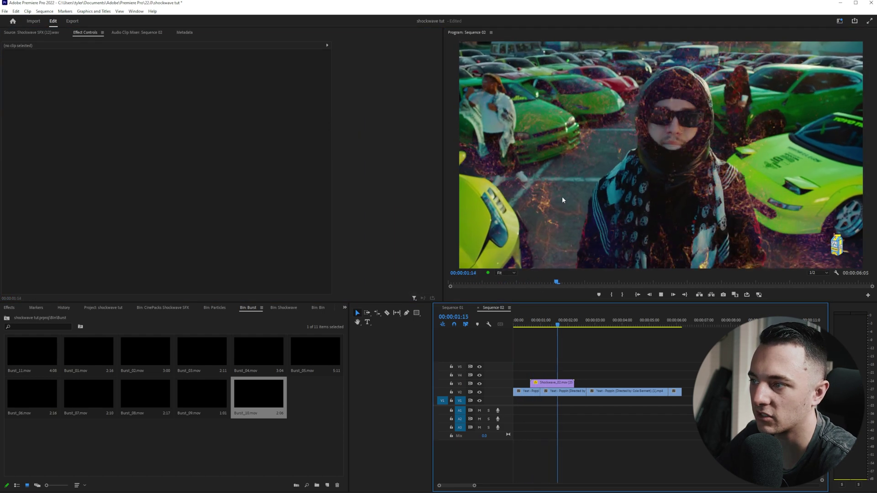
{"action": "key", "text": "space"}
{"action": "key", "text": "space"}
{"action": "key", "text": "space"}
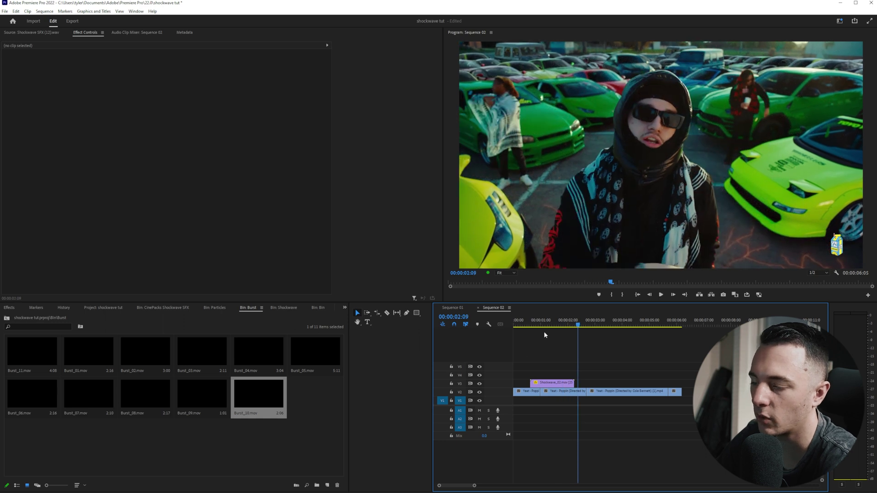
Switch to the Color workspace and shift the hue of Shockwave_02.mov toward green with the Lumetri Hue vs Hue curve
{"action": "left_click", "coordinate": [546, 323]}
{"action": "left_click", "coordinate": [563, 384]}
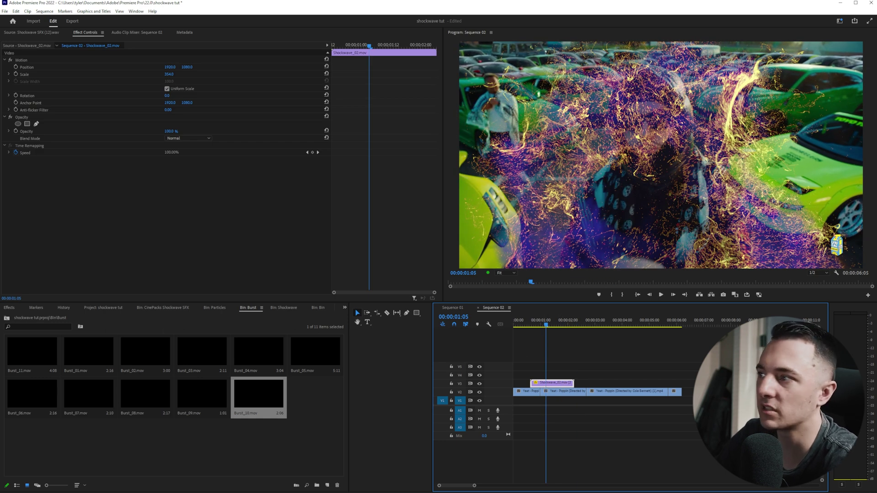
{"action": "left_click", "coordinate": [839, 21]}
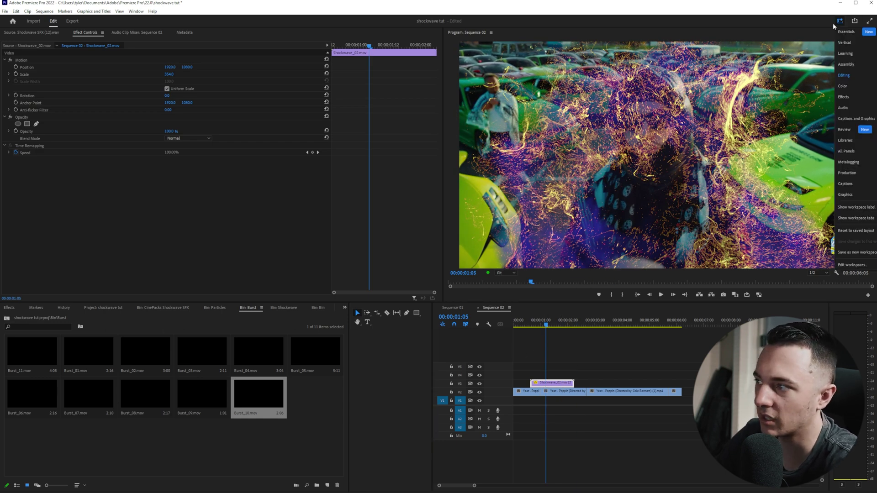
{"action": "left_click", "coordinate": [848, 85]}
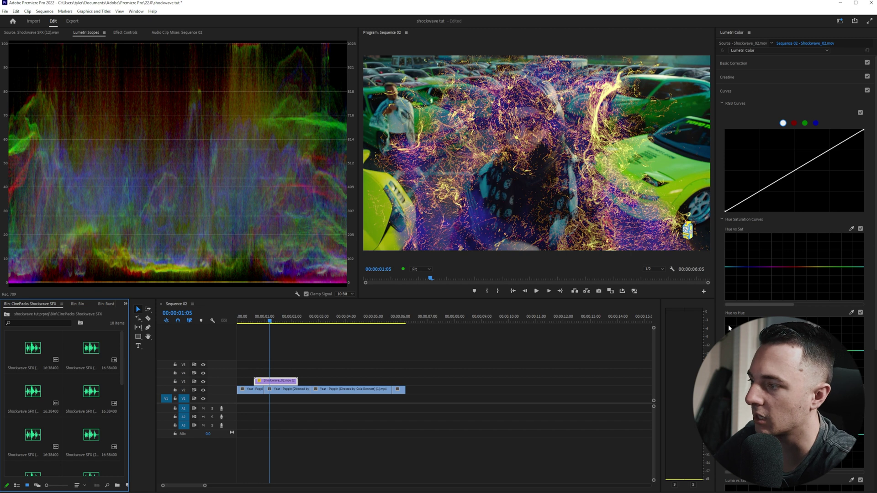
{"action": "left_click_drag", "start_coordinate": [781, 351], "coordinate": [781, 302]}
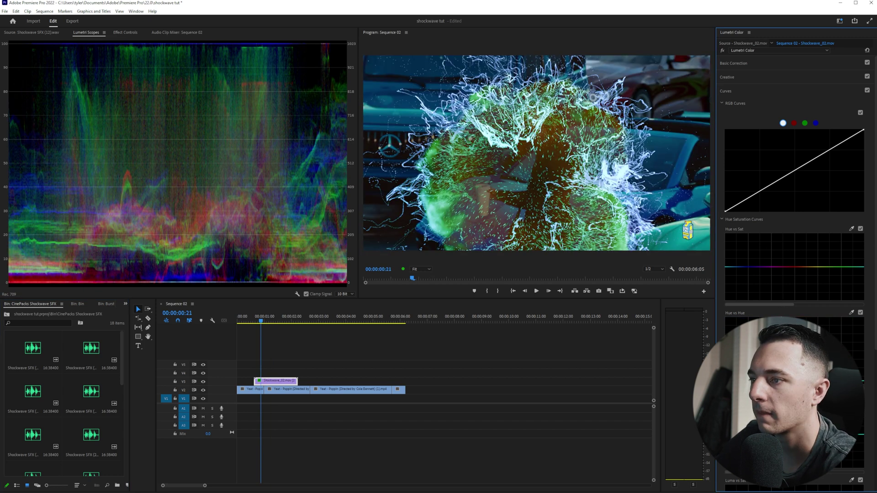
{"action": "left_click_drag", "start_coordinate": [782, 302], "coordinate": [781, 362]}
Play back the recoloured shockwave from near the start of the sequence
{"action": "left_click", "coordinate": [242, 329]}
{"action": "key", "text": "space"}
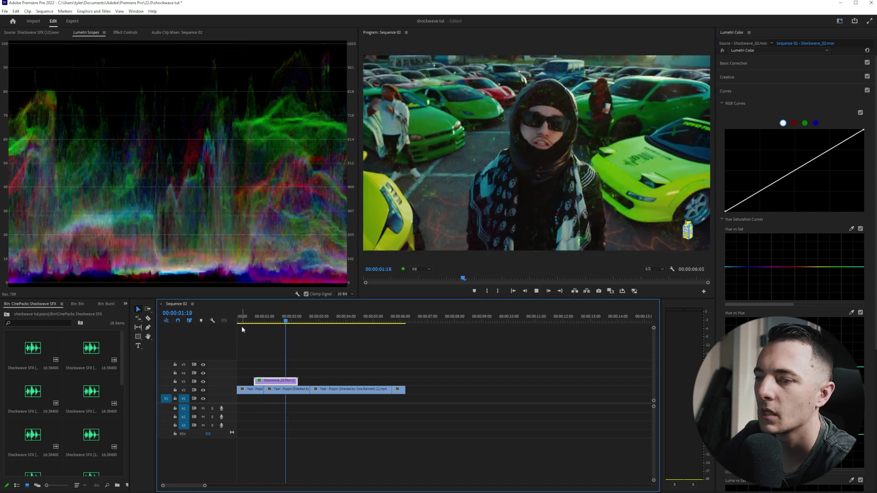
{"action": "key", "text": "space"}
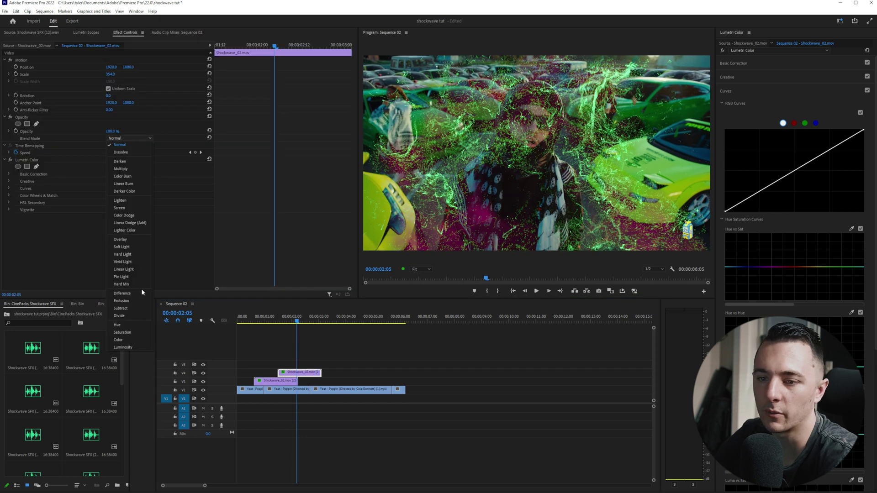
Try Exclusion and settle on Difference blending for the V4 Shockwave_02.mov copy, and place it where the V3 shockwave ends
{"action": "left_click", "coordinate": [138, 300]}
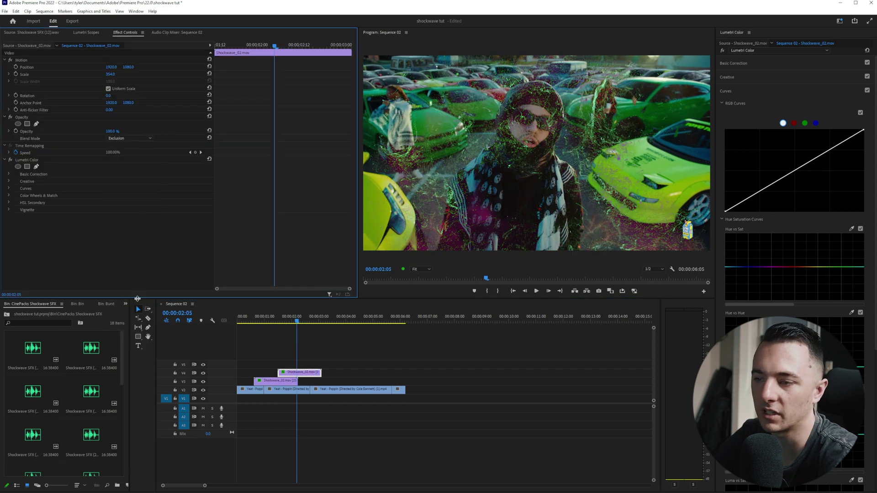
{"action": "left_click_drag", "start_coordinate": [291, 376], "coordinate": [311, 375]}
{"action": "key", "text": "space"}
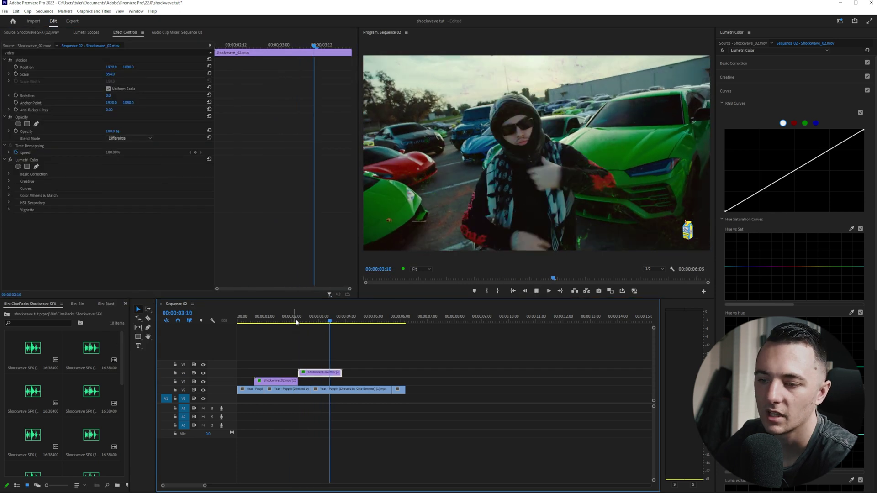
{"action": "left_click", "coordinate": [297, 318]}
{"action": "key", "text": "space"}
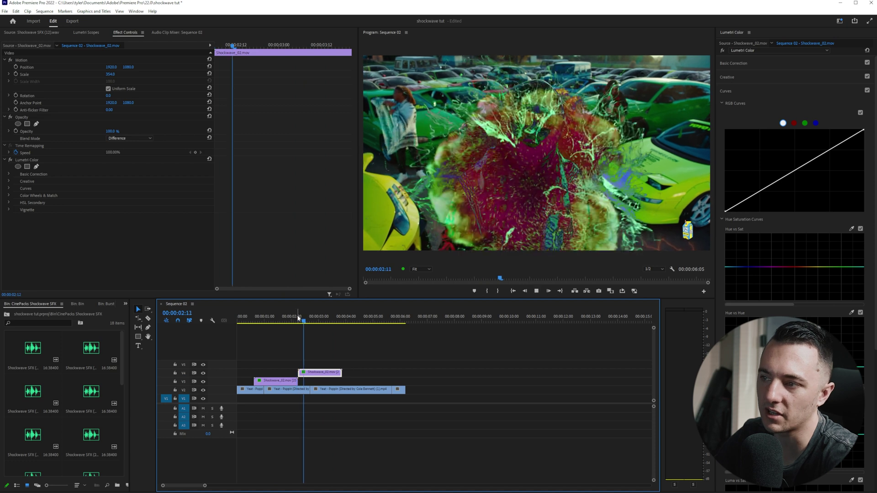
{"action": "key", "text": "space"}
Enlarge the V4 Shockwave_02.mov copy and move it upward over the hooded man at 00:00:02:09
{"action": "left_click_drag", "start_coordinate": [315, 316], "coordinate": [302, 323]}
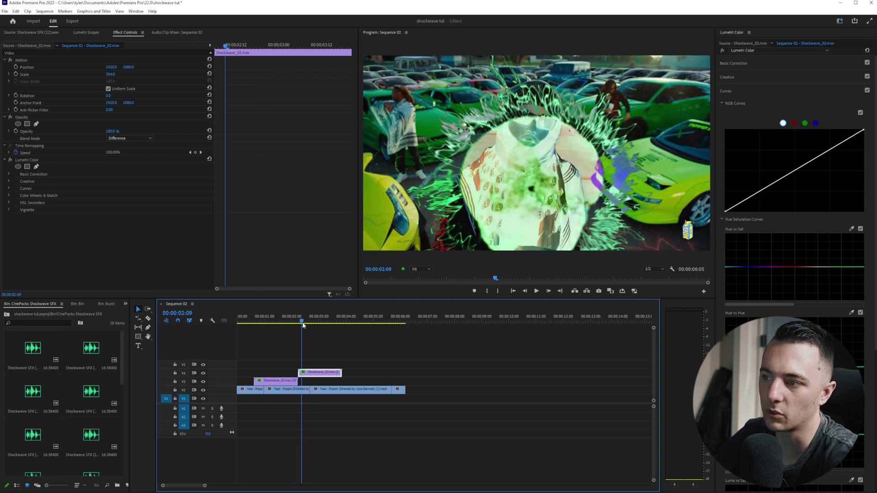
{"action": "left_click_drag", "start_coordinate": [114, 75], "coordinate": [220, 75]}
{"action": "left_click", "coordinate": [71, 60]}
{"action": "left_click", "coordinate": [552, 187]}
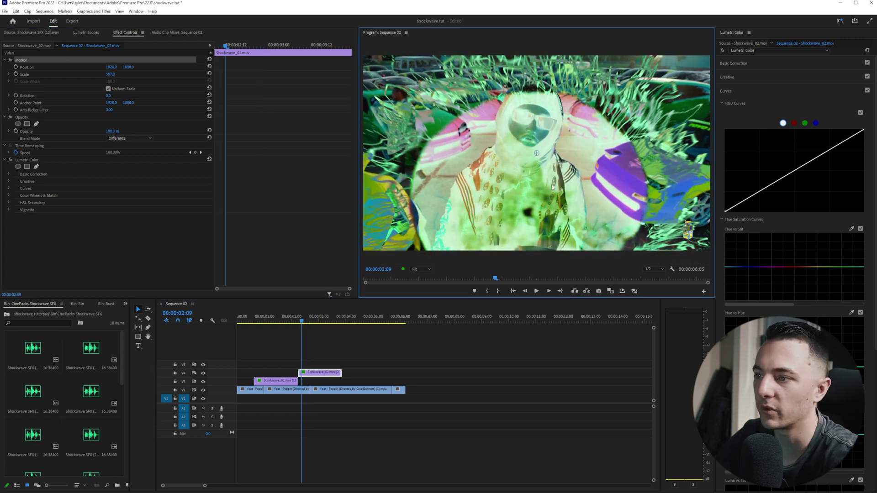
{"action": "left_click_drag", "start_coordinate": [553, 187], "coordinate": [551, 133]}
{"action": "key", "text": "space"}
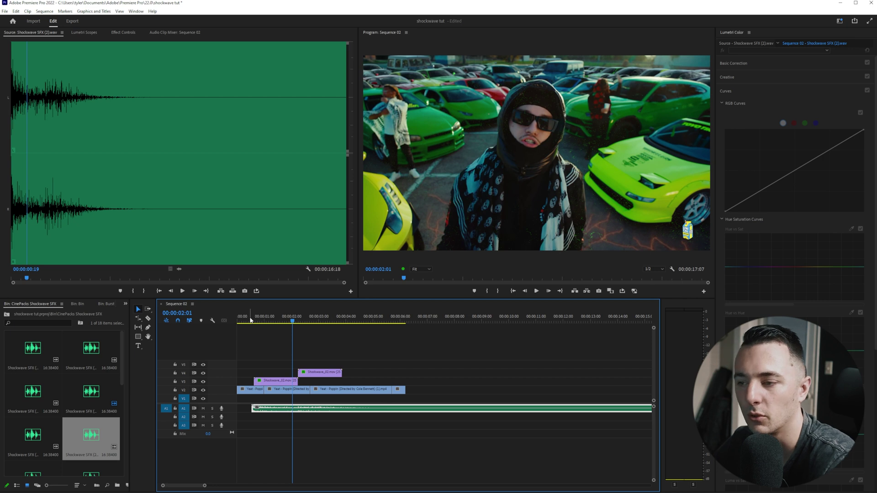
Audition Shockwave SFX [6].wav and Shockwave SFX [14].wav from the CinePacks Shockwave SFX bin
{"action": "scroll", "coordinate": [53, 425], "scroll_direction": "down", "scroll_amount": 2}
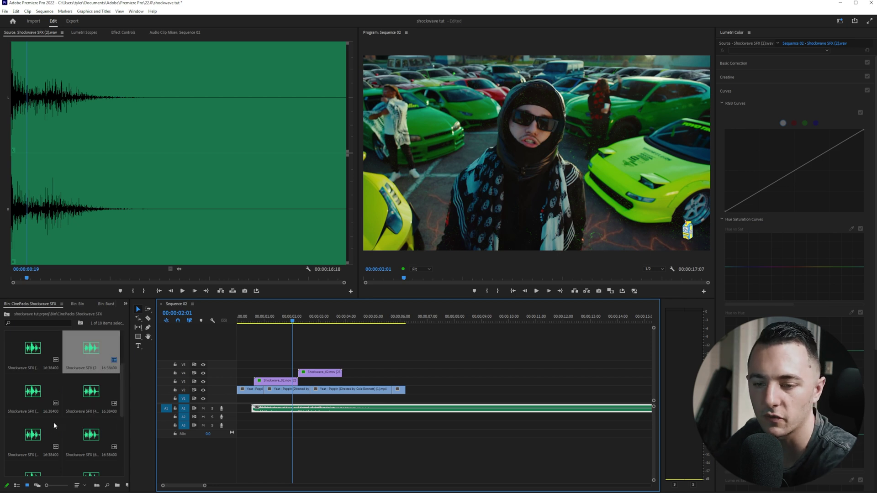
{"action": "left_click", "coordinate": [81, 442]}
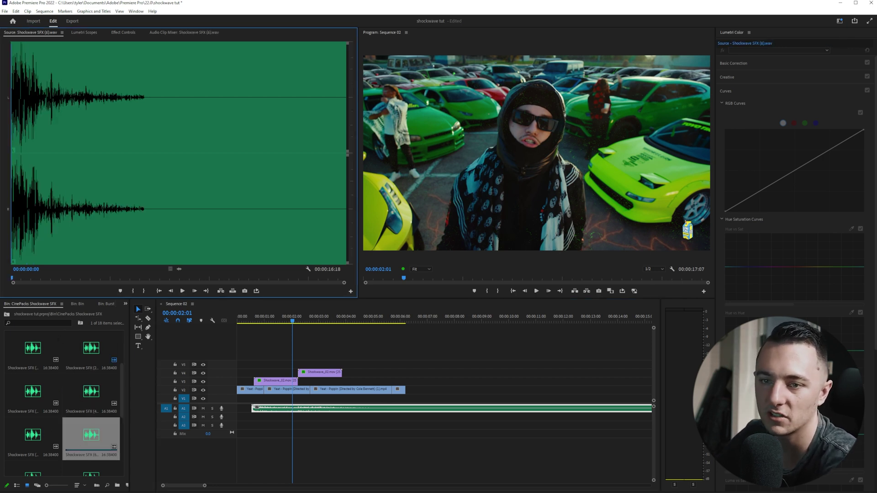
{"action": "scroll", "coordinate": [83, 363], "scroll_direction": "down", "scroll_amount": 3}
{"action": "left_click", "coordinate": [82, 364]}
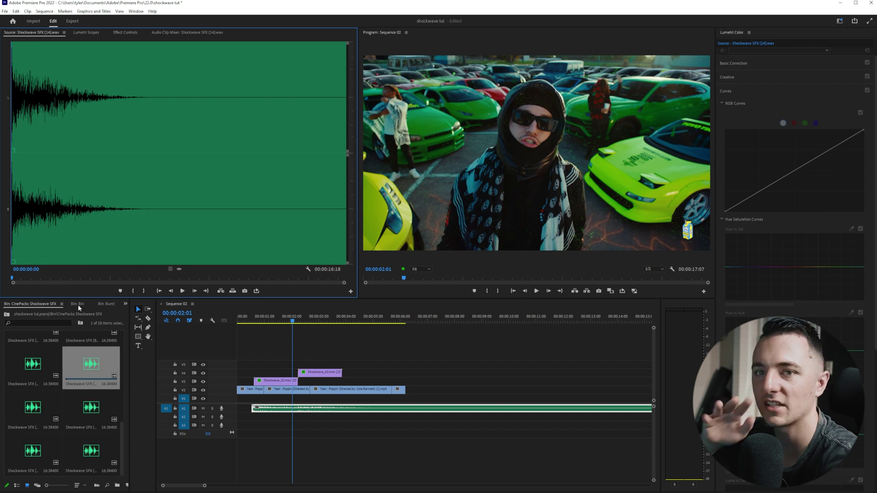
Replace the sound effect on A1 with Shockwave SFX [14].wav starting at about 00:00:00:13, and play it back
{"action": "left_click_drag", "start_coordinate": [201, 294], "coordinate": [252, 412]}
{"action": "left_click", "coordinate": [251, 316]}
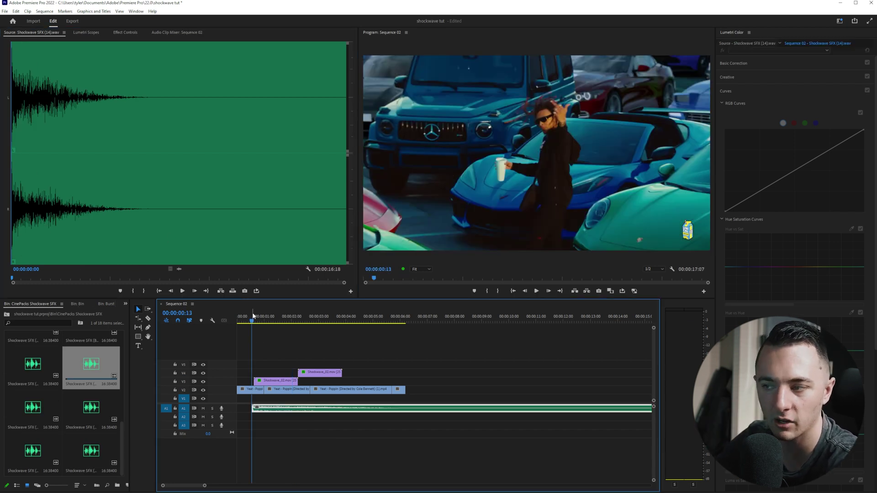
{"action": "key", "text": "space"}
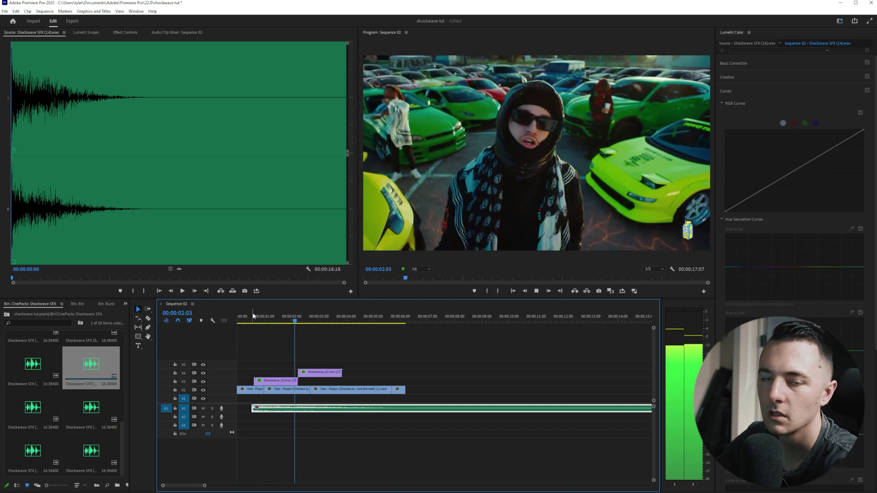
Stop playback and delete the A1 sound effect and the V3 Shockwave_02.mov clip
{"action": "key", "text": "space"}
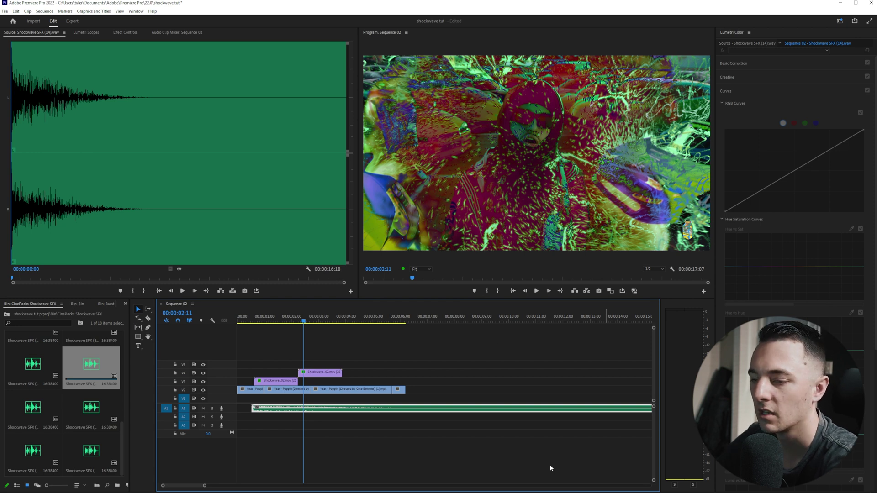
{"action": "key", "text": "Delete"}
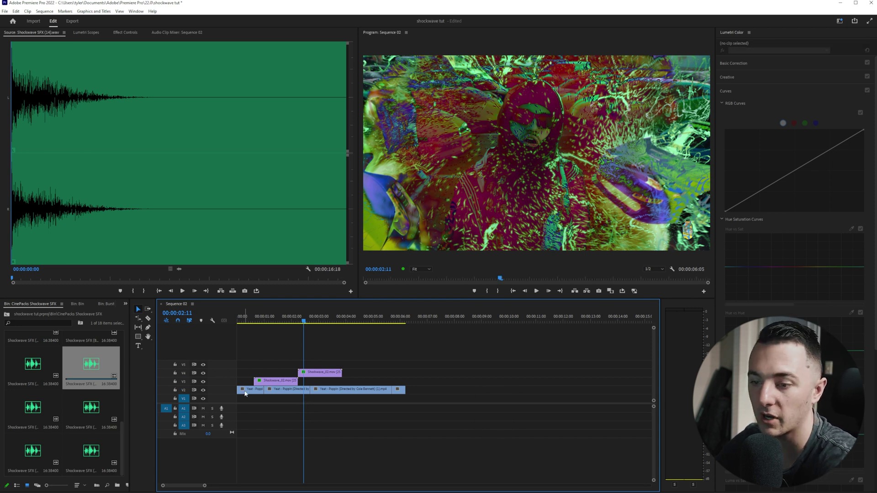
{"action": "key", "text": "Delete"}
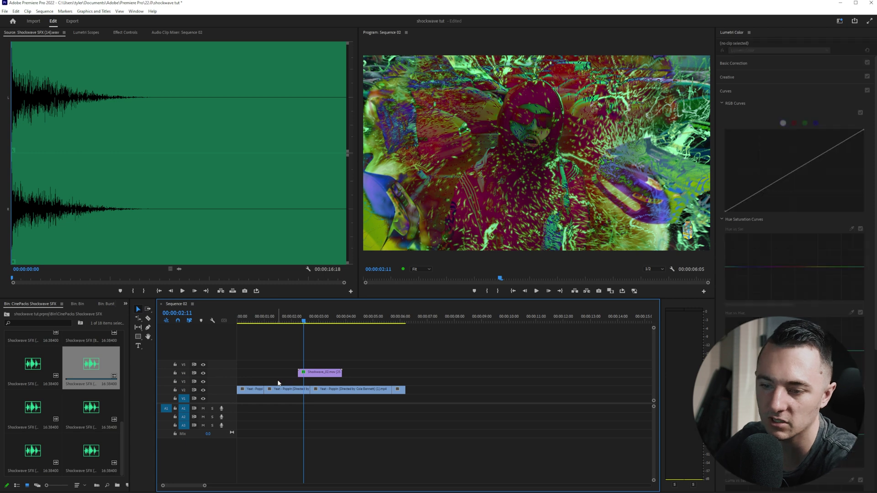
{"action": "right_click", "coordinate": [324, 374]}
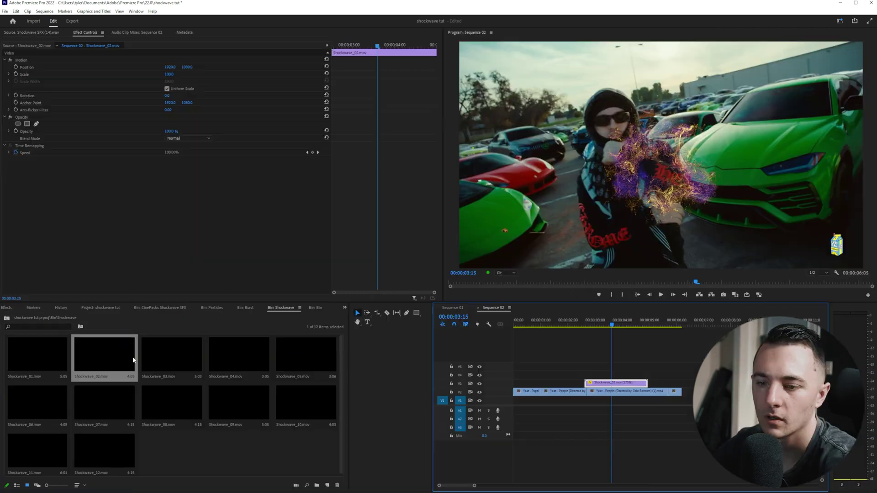
Preview Shockwave_03.mov and Shockwave_01.mov from the Shockwave bin
{"action": "double_click", "coordinate": [161, 358]}
{"action": "key", "text": "space"}
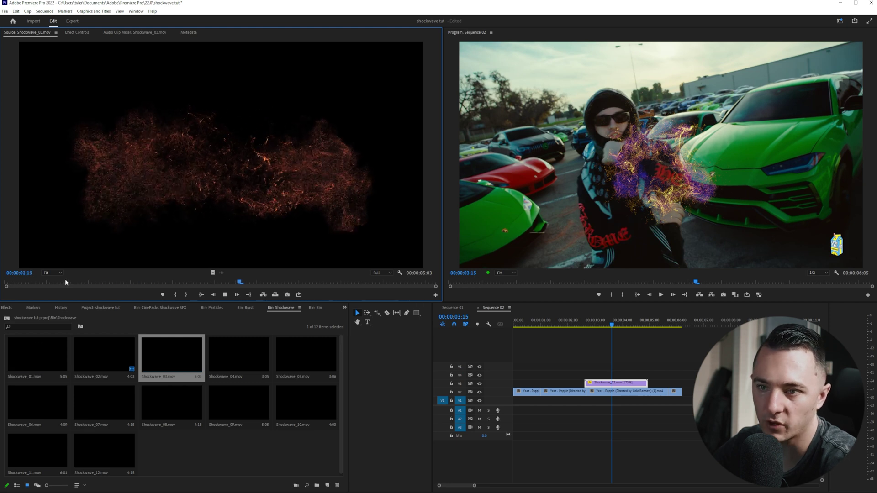
{"action": "key", "text": "space"}
{"action": "double_click", "coordinate": [38, 354]}
{"action": "key", "text": "space"}
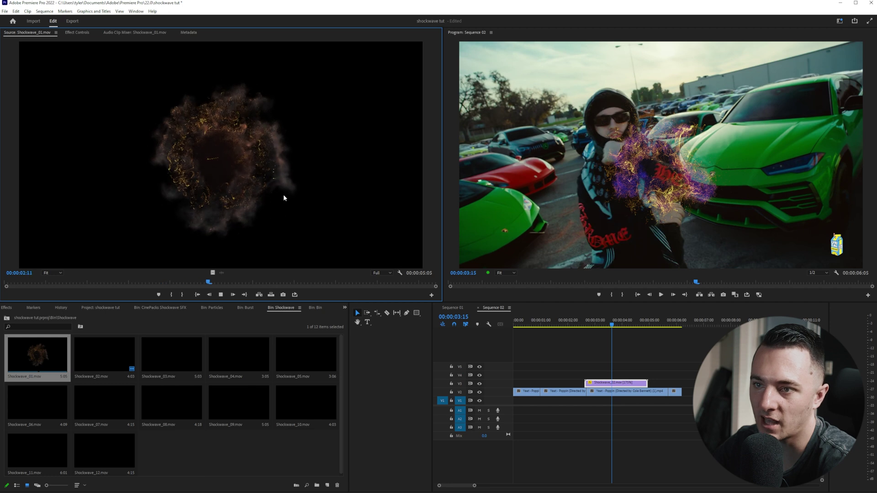
Add Shockwave_01.mov on V4 below Shockwave_02.mov, starting with the third footage clip, and rate-stretch it to end with that clip
{"action": "left_click", "coordinate": [46, 362]}
{"action": "left_click_drag", "start_coordinate": [47, 362], "coordinate": [589, 375]}
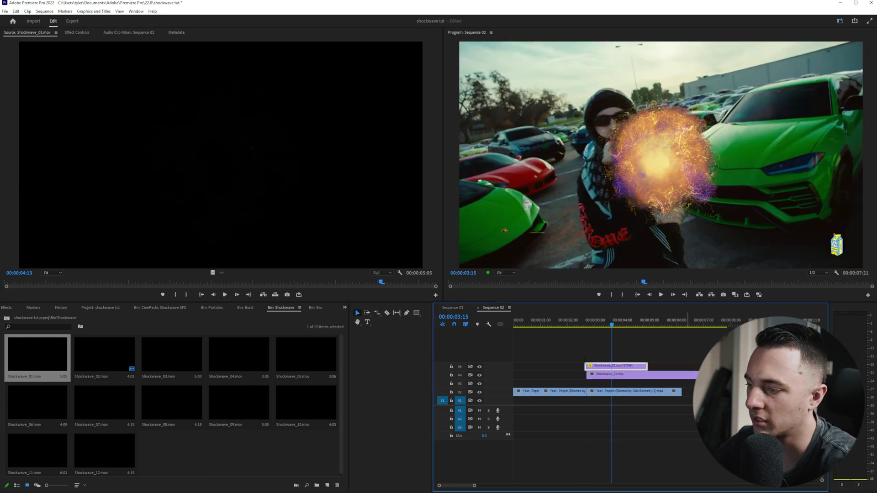
{"action": "left_click_drag", "start_coordinate": [697, 374], "coordinate": [661, 377]}
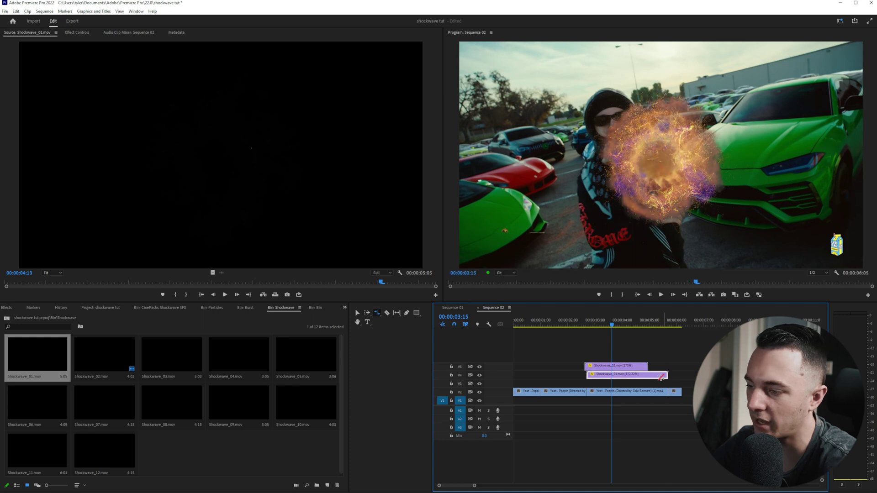
Shift Shockwave_02.mov on V5 later until it ends together with Shockwave_01.mov, and play back the overlapping shockwaves
{"action": "left_click_drag", "start_coordinate": [608, 369], "coordinate": [617, 368]}
{"action": "left_click", "coordinate": [582, 321]}
{"action": "key", "text": "space"}
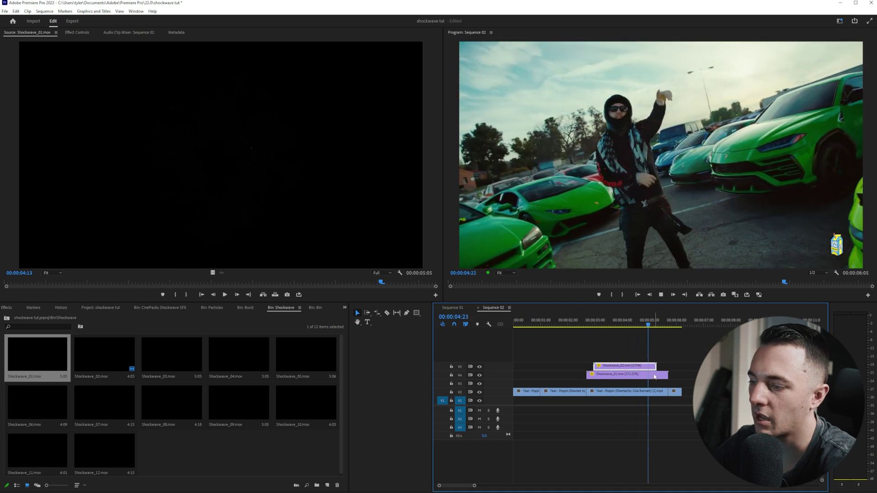
{"action": "left_click_drag", "start_coordinate": [630, 366], "coordinate": [642, 365]}
{"action": "left_click", "coordinate": [584, 321]}
{"action": "key", "text": "space"}
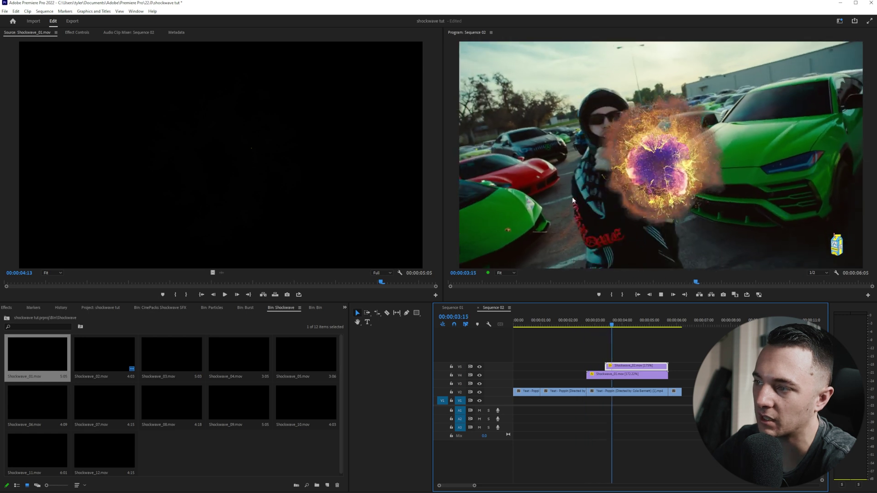
{"action": "key", "text": "space"}
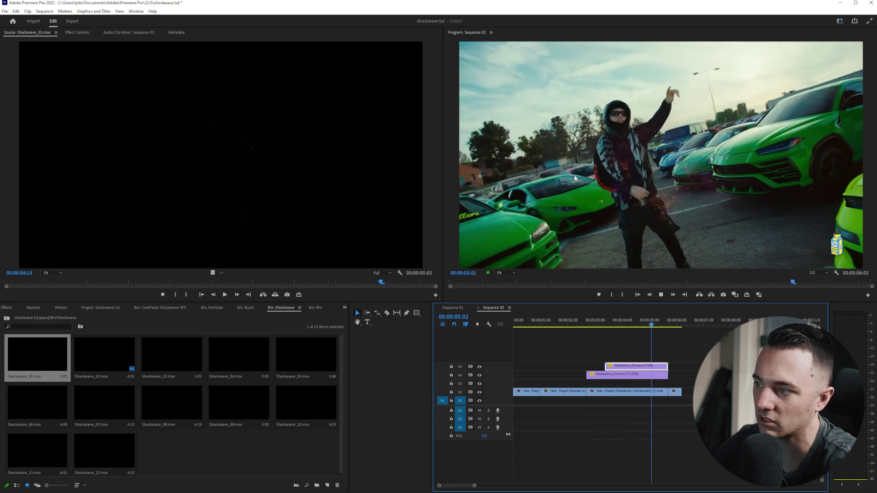
Replace the two shockwave clips and the footage clip beneath them with an After Effects composition
{"action": "left_click_drag", "start_coordinate": [634, 356], "coordinate": [620, 393]}
{"action": "right_click", "coordinate": [620, 394]}
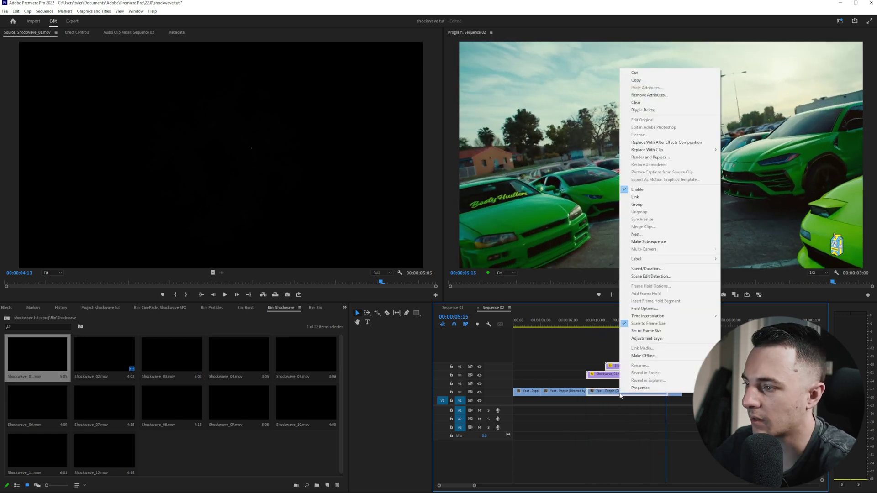
{"action": "left_click", "coordinate": [686, 143]}
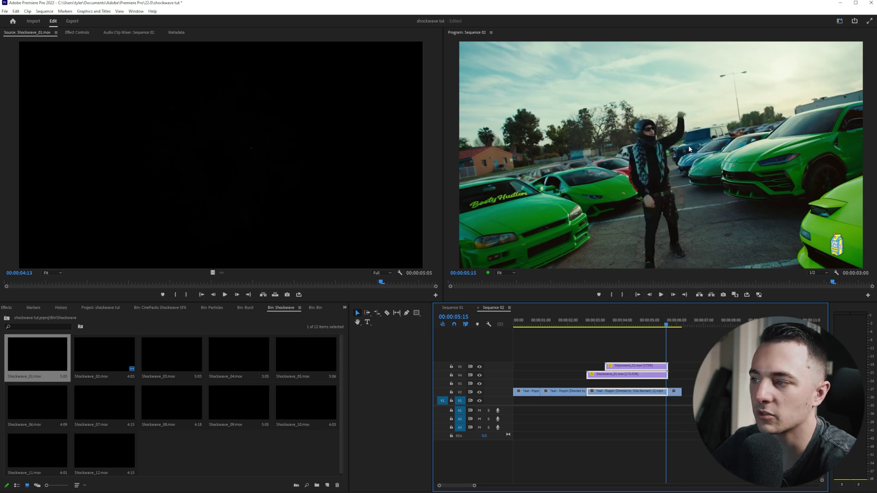
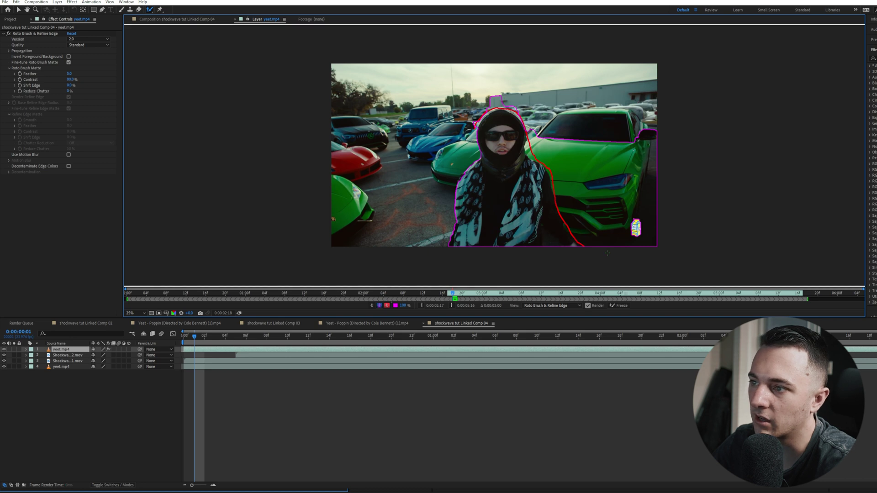
In After Effects, clean up the yeet.mp4 Roto Brush selection around the top of the man's hood at 0:00:00:01
{"action": "key", "text": "period"}
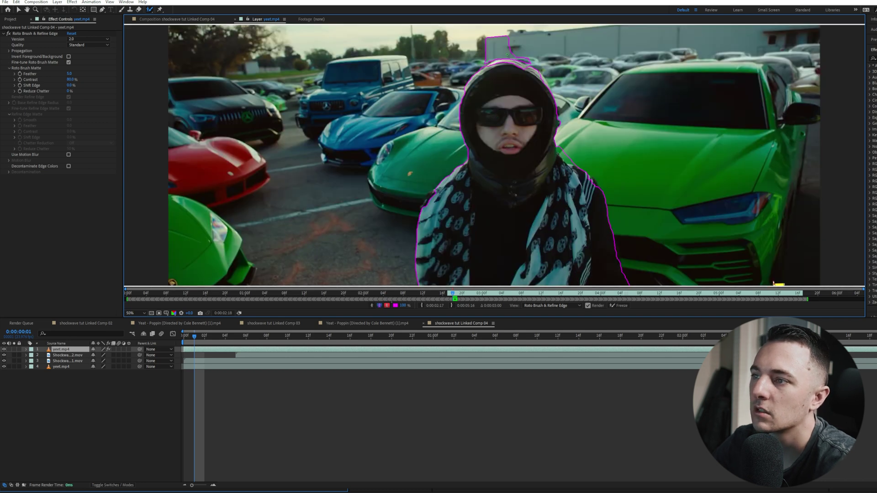
{"action": "mouse_move", "coordinate": [481, 65]}
{"action": "left_mouse_down"}
{"action": "mouse_move", "coordinate": [538, 58]}
{"action": "mouse_move", "coordinate": [514, 35]}
{"action": "mouse_move", "coordinate": [495, 36]}
{"action": "mouse_move", "coordinate": [480, 67]}
{"action": "mouse_move", "coordinate": [534, 51]}
{"action": "mouse_move", "coordinate": [478, 59]}
{"action": "mouse_move", "coordinate": [486, 43]}
{"action": "mouse_move", "coordinate": [515, 42]}
{"action": "mouse_move", "coordinate": [492, 57]}
{"action": "mouse_move", "coordinate": [525, 59]}
{"action": "mouse_move", "coordinate": [488, 58]}
{"action": "mouse_move", "coordinate": [522, 64]}
{"action": "left_mouse_up"}
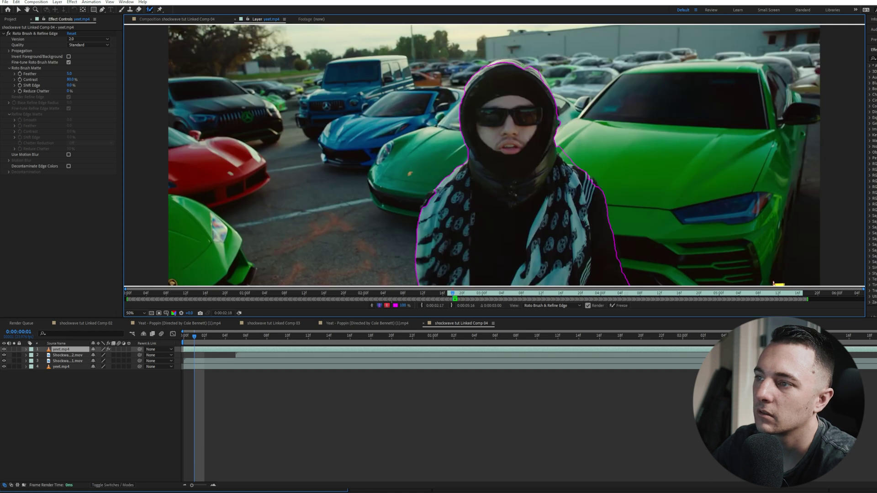
{"action": "left_click_drag", "start_coordinate": [525, 67], "coordinate": [526, 67]}
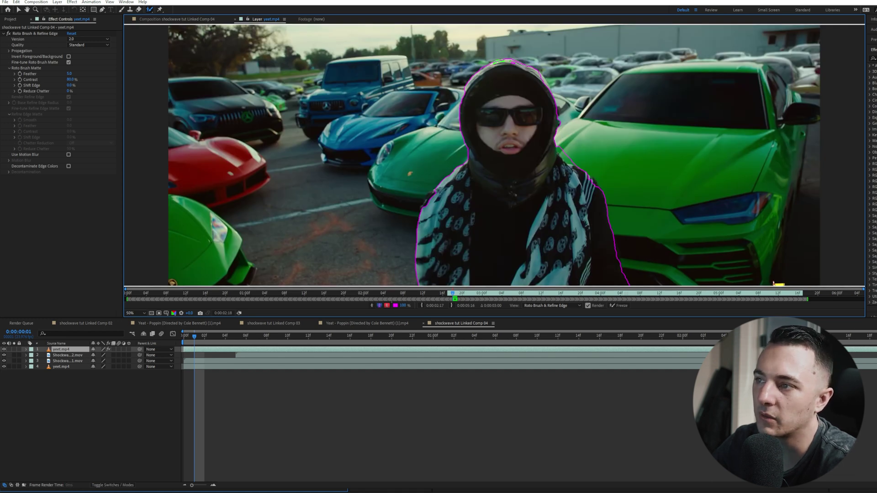
Refine the Roto Brush selection around the man's hand and subtract the background between his arm and scarf
{"action": "left_click_drag", "start_coordinate": [521, 199], "coordinate": [385, 76]}
{"action": "left_click_drag", "start_coordinate": [514, 209], "coordinate": [513, 208]}
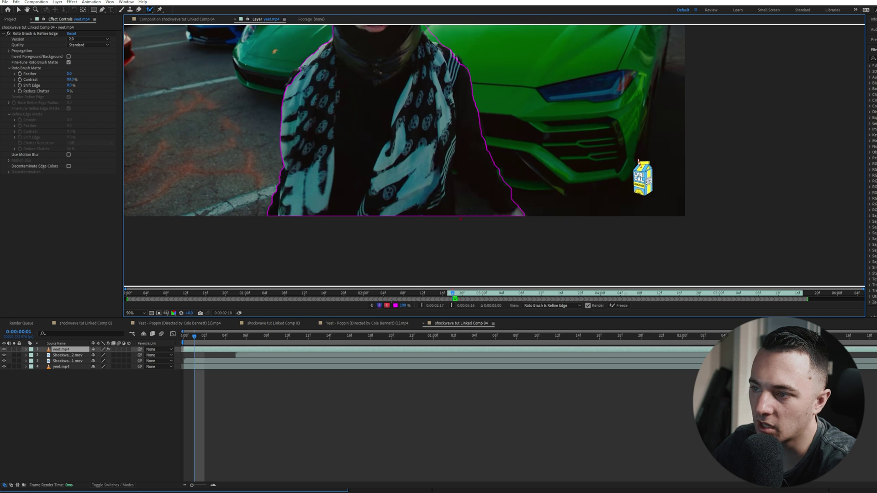
{"action": "mouse_move", "coordinate": [455, 197]}
{"action": "left_mouse_down"}
{"action": "mouse_move", "coordinate": [453, 163]}
{"action": "mouse_move", "coordinate": [496, 216]}
{"action": "mouse_move", "coordinate": [453, 213]}
{"action": "left_mouse_up"}
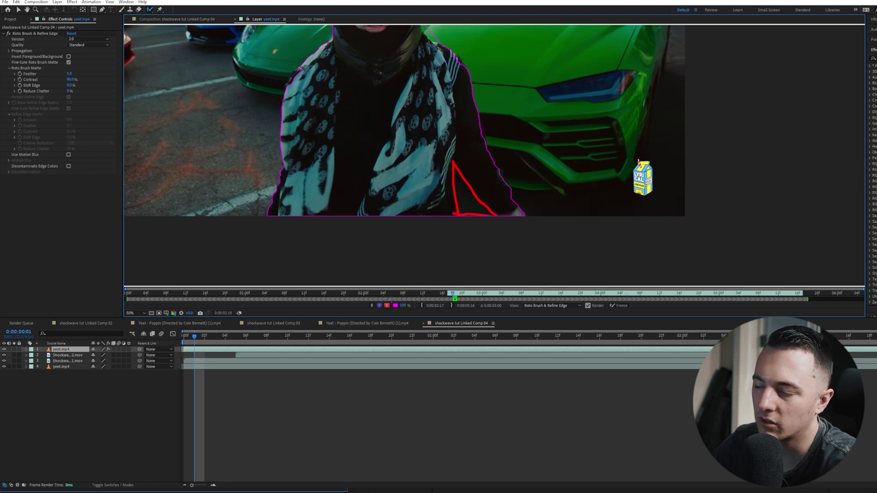
{"action": "key", "text": "comma"}
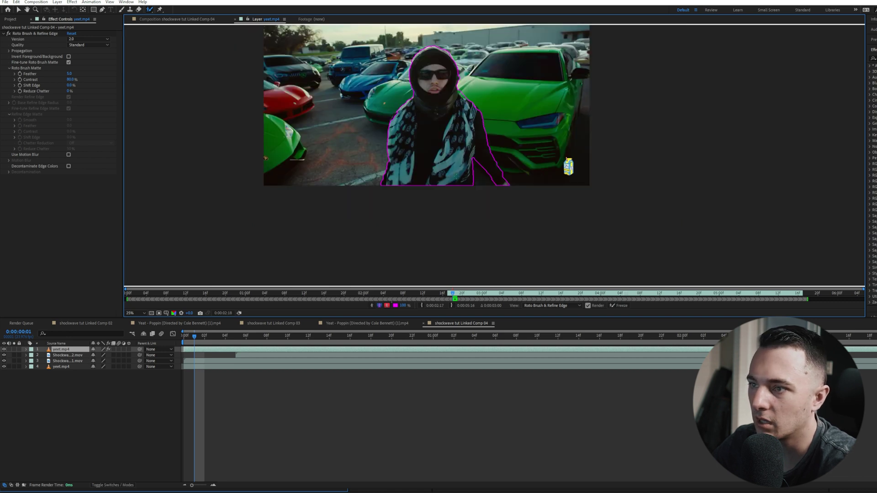
{"action": "left_click_drag", "start_coordinate": [412, 137], "coordinate": [441, 212]}
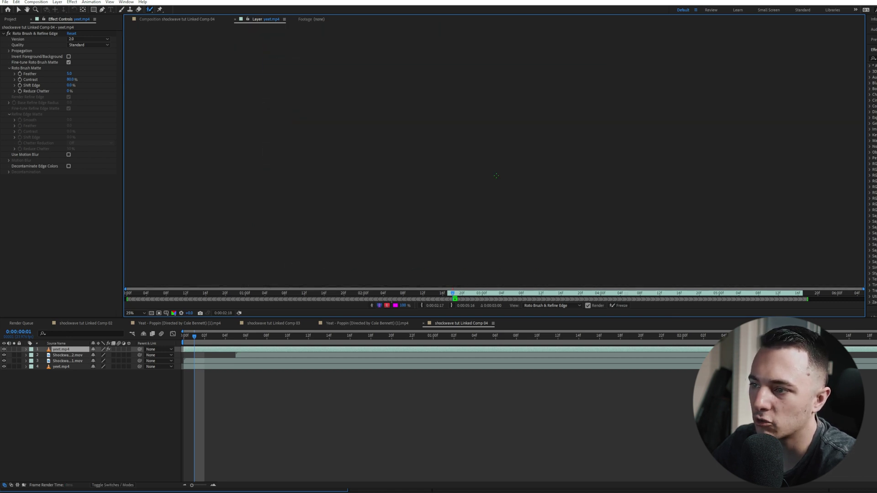
Propagate the Roto Brush matte frame by frame through the yeet.mp4 clip and freeze it
{"action": "key", "text": "Page_Down"}
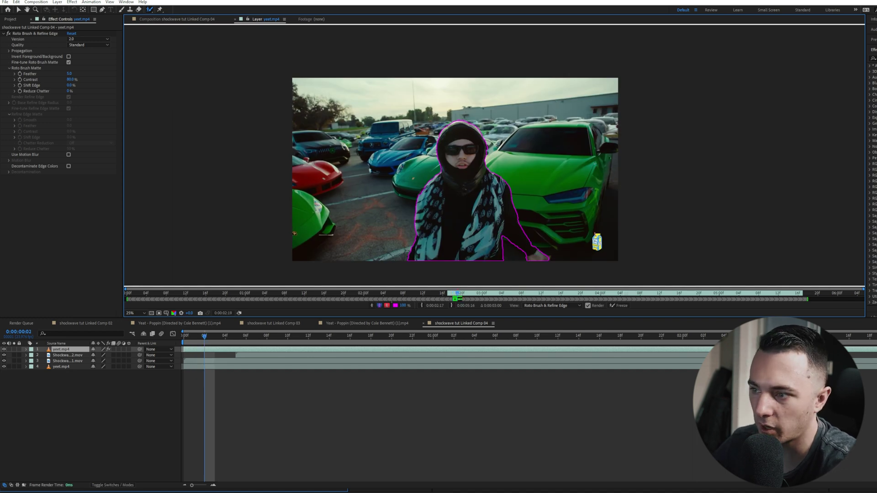
{"action": "key", "text": "Page_Down"}
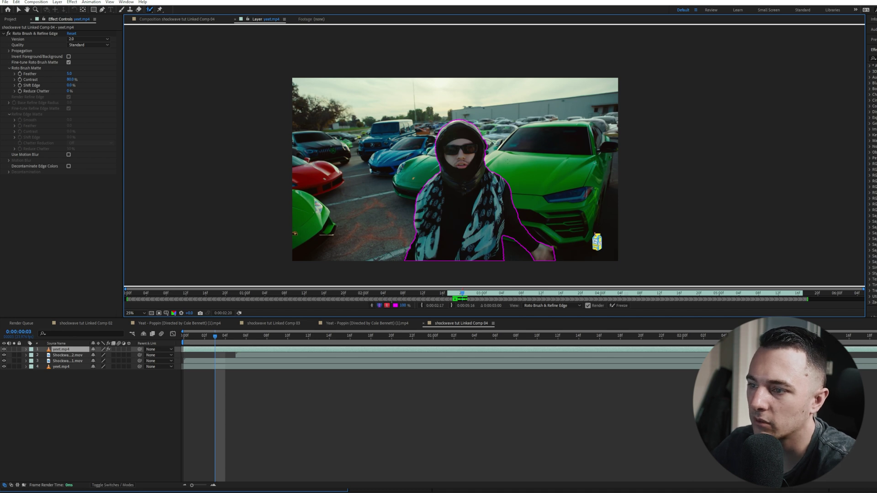
{"action": "key", "text": "Page_Down"}
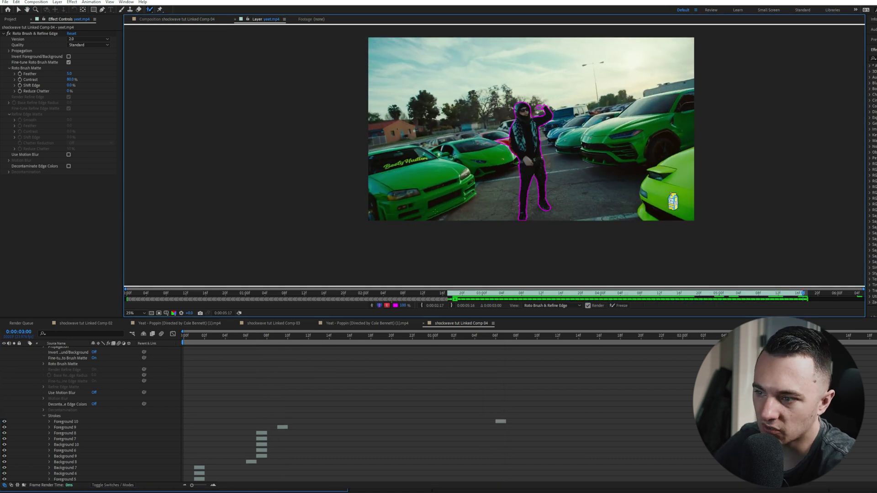
{"action": "left_click", "coordinate": [619, 305]}
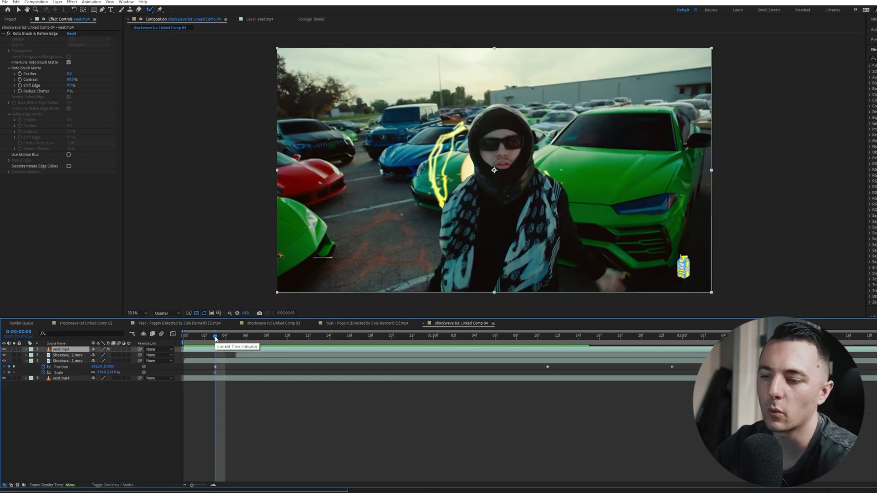
Raise the Roto Brush matte's feather to about 19 at 0:00:00:14 and preview the softened edge
{"action": "left_click_drag", "start_coordinate": [215, 338], "coordinate": [329, 380]}
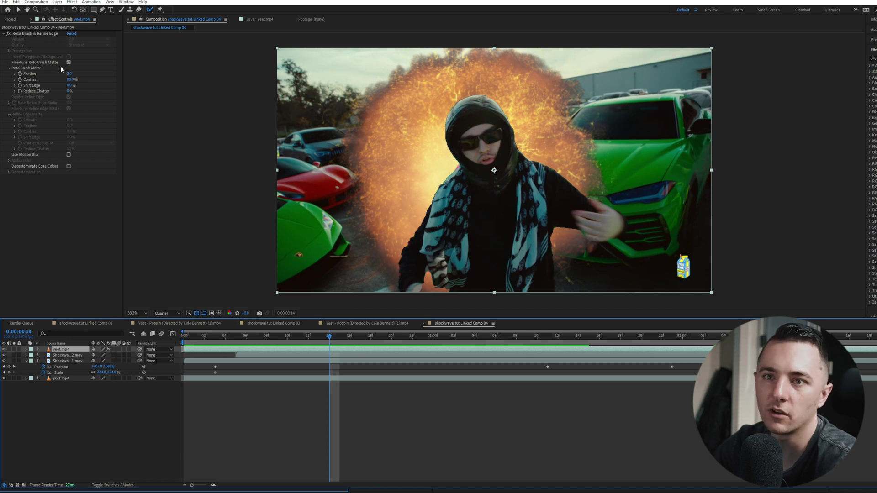
{"action": "left_click_drag", "start_coordinate": [71, 74], "coordinate": [99, 77]}
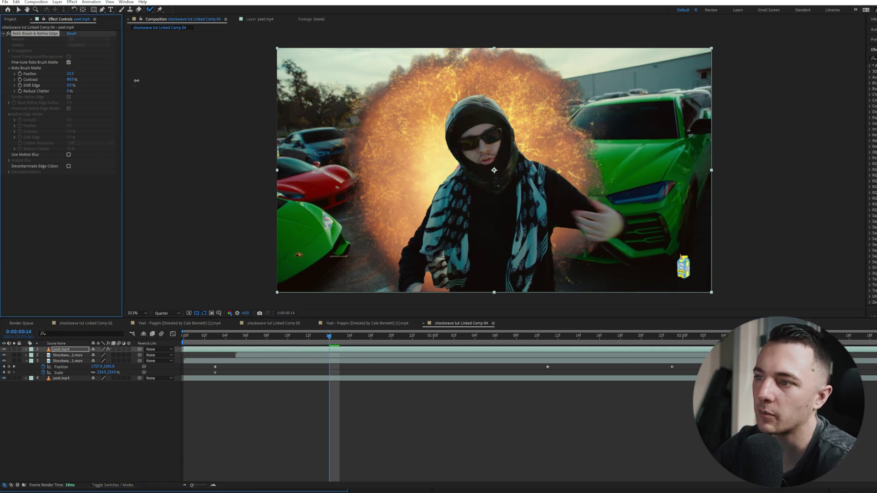
{"action": "key", "text": "space"}
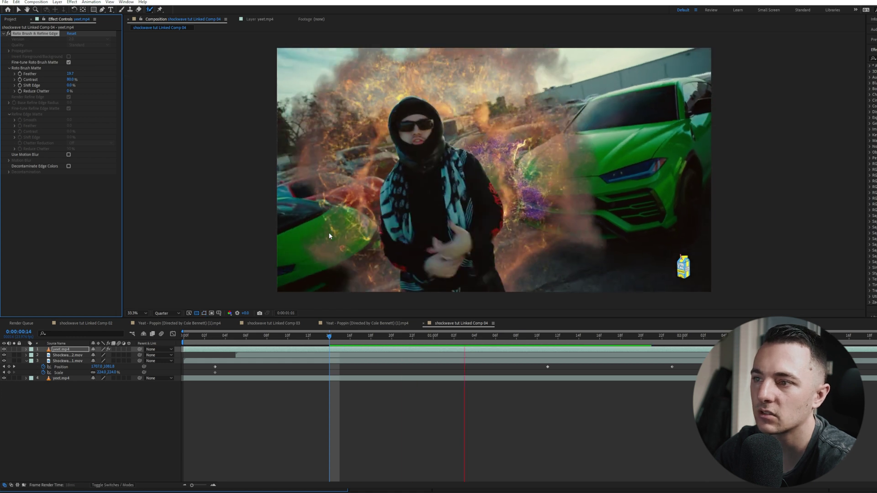
{"action": "key", "text": "space"}
Set Scale and Position keyframes on the Shockwave_02.mov layer at 0:00:00:06 and reveal its animated properties
{"action": "left_click_drag", "start_coordinate": [264, 336], "coordinate": [242, 354]}
{"action": "key", "text": "F2"}
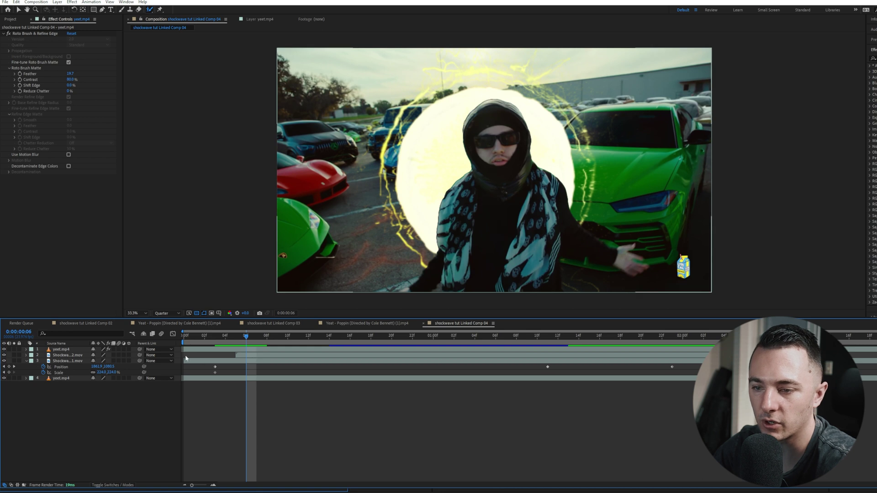
{"action": "left_click", "coordinate": [257, 355]}
{"action": "key", "text": "s"}
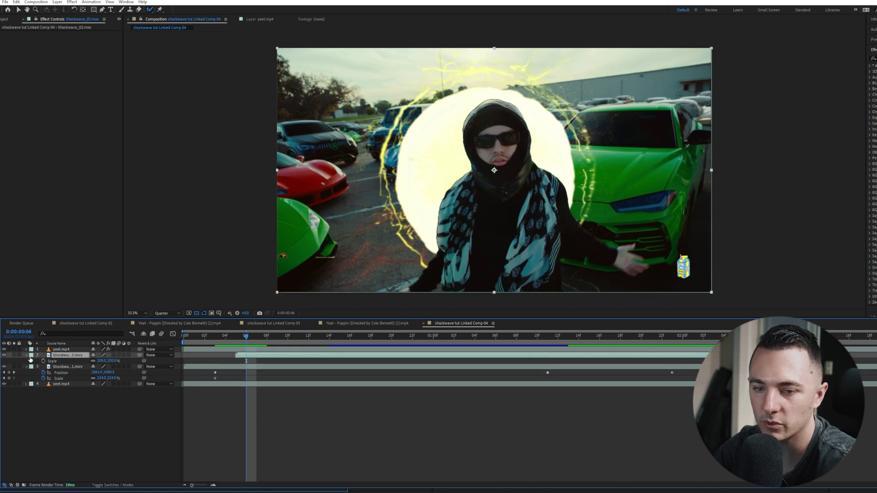
{"action": "left_click", "coordinate": [42, 360]}
{"action": "key", "text": "p"}
{"action": "left_click", "coordinate": [43, 360]}
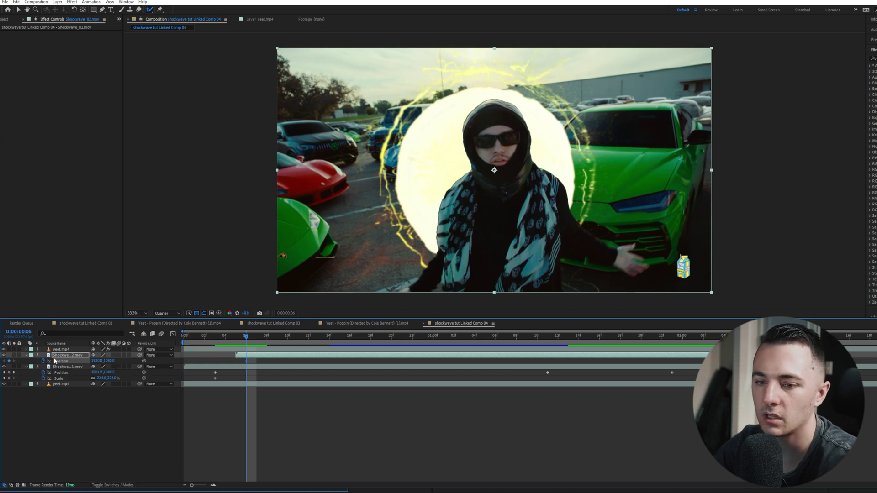
{"action": "key", "text": "u"}
{"action": "key", "text": "u"}
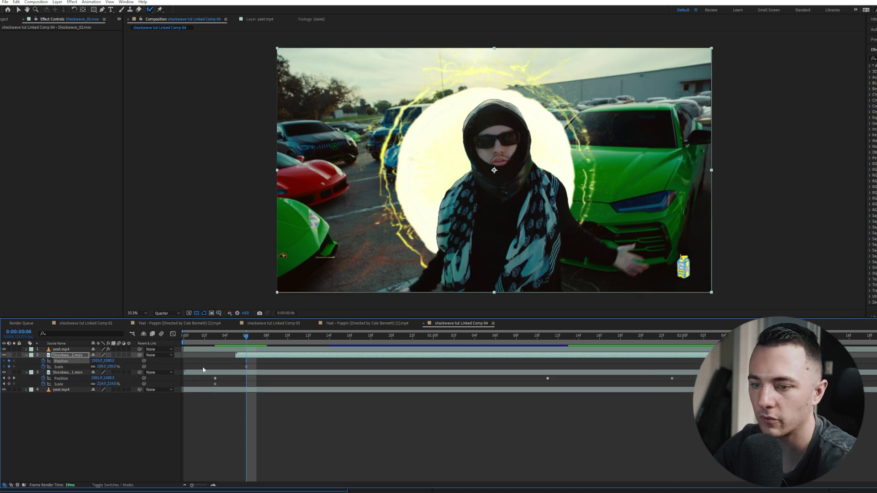
Scale Shockwave_02.mov to about 172% at 0:00:00:06, and enlarge it further and reposition it behind the man at 0:00:00:09
{"action": "left_click_drag", "start_coordinate": [101, 367], "coordinate": [129, 367]}
{"action": "left_click_drag", "start_coordinate": [247, 336], "coordinate": [275, 355]}
{"action": "left_click_drag", "start_coordinate": [101, 367], "coordinate": [144, 364]}
{"action": "key", "text": "v"}
{"action": "mouse_move", "coordinate": [420, 184]}
{"action": "left_mouse_down"}
{"action": "mouse_move", "coordinate": [423, 173]}
{"action": "mouse_move", "coordinate": [412, 176]}
{"action": "left_mouse_up"}
{"action": "key", "text": "space"}
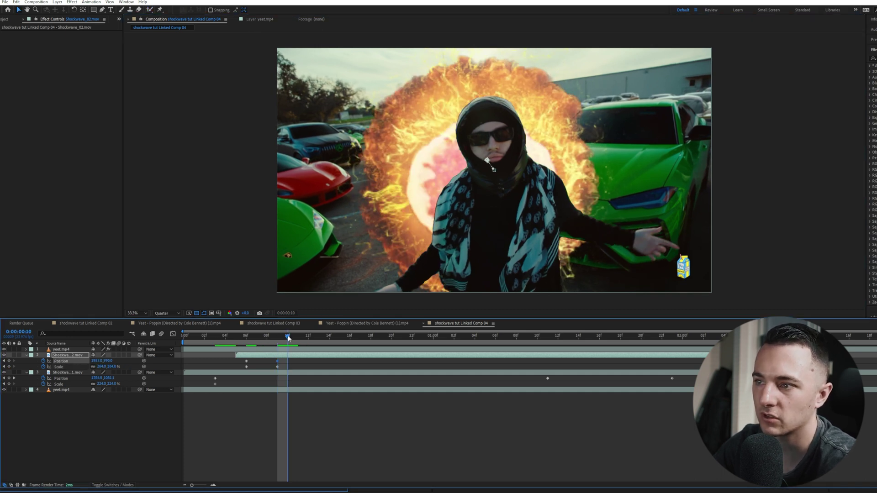
Reposition Shockwave_02.mov at successive frames so that it follows the moving hooded man
{"action": "left_click_drag", "start_coordinate": [295, 356], "coordinate": [360, 337]}
{"action": "left_click_drag", "start_coordinate": [417, 173], "coordinate": [377, 169]}
{"action": "left_click_drag", "start_coordinate": [403, 340], "coordinate": [494, 206]}
{"action": "left_click_drag", "start_coordinate": [531, 340], "coordinate": [610, 358]}
{"action": "left_click_drag", "start_coordinate": [527, 192], "coordinate": [546, 195]}
{"action": "key", "text": "j"}
{"action": "left_click_drag", "start_coordinate": [511, 206], "coordinate": [521, 171]}
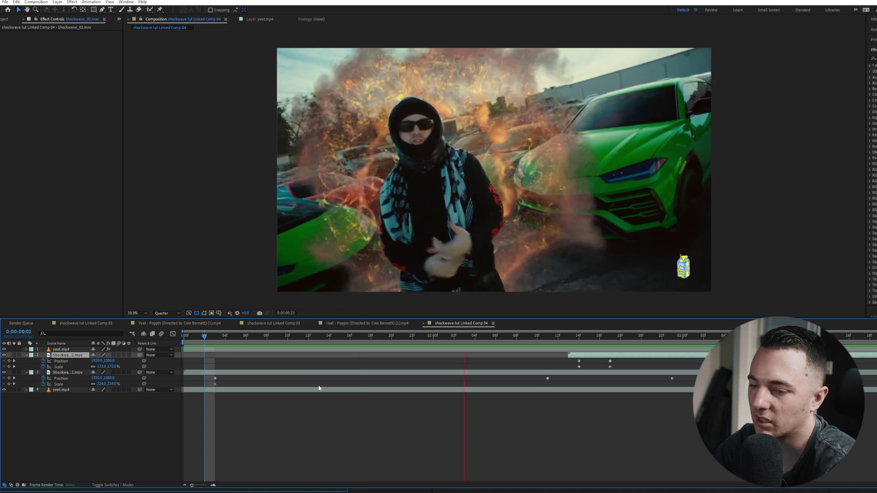
Stop the preview, return to the start of the composition and deselect the layers
{"action": "key", "text": "space"}
{"action": "left_click_drag", "start_coordinate": [235, 338], "coordinate": [182, 341]}
{"action": "left_click", "coordinate": [211, 421]}
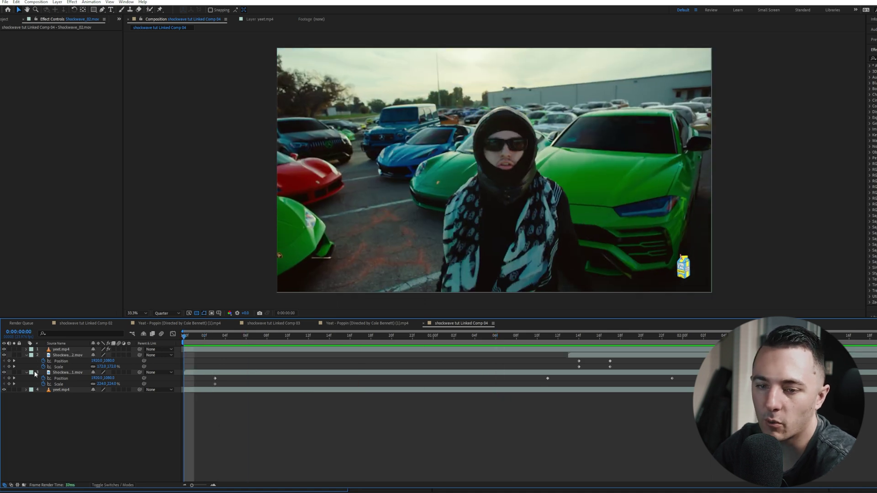
Collapse the two shockwave layers' properties, find the HLS effect, and apply Color Balance (HLS) to Shockwave_01.mov
{"action": "left_click", "coordinate": [26, 355]}
{"action": "left_click", "coordinate": [26, 361]}
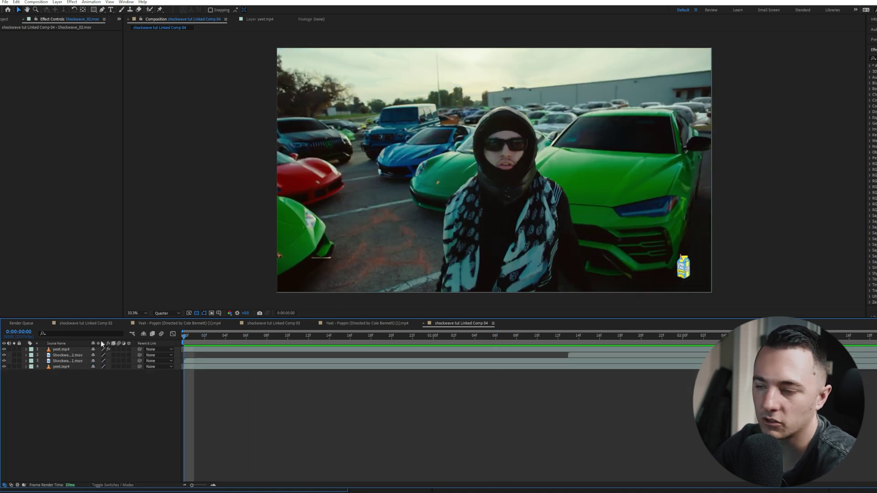
{"action": "key", "text": "ctrl+5"}
{"action": "key", "text": "h"}
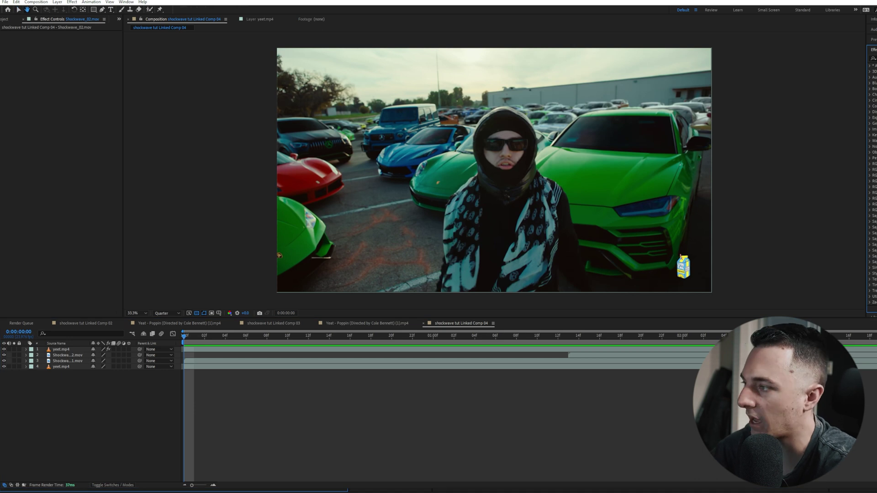
{"action": "key", "text": "ctrl+f"}
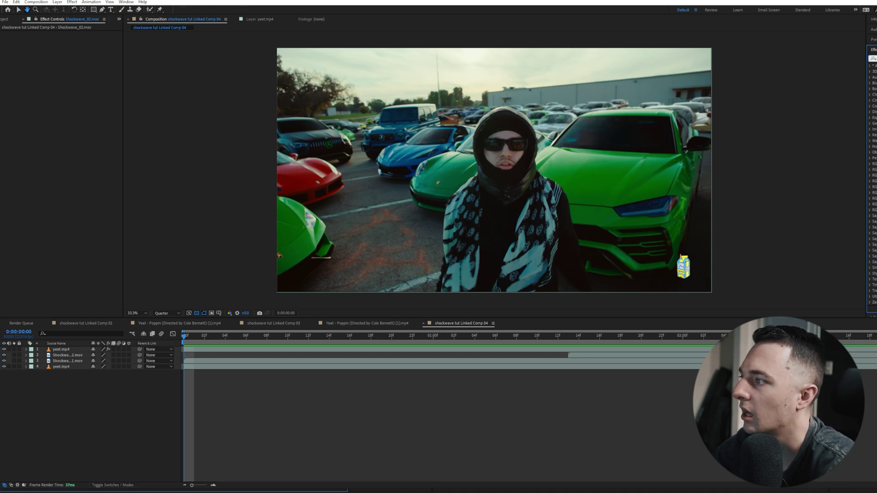
{"action": "type", "text": "hls"}
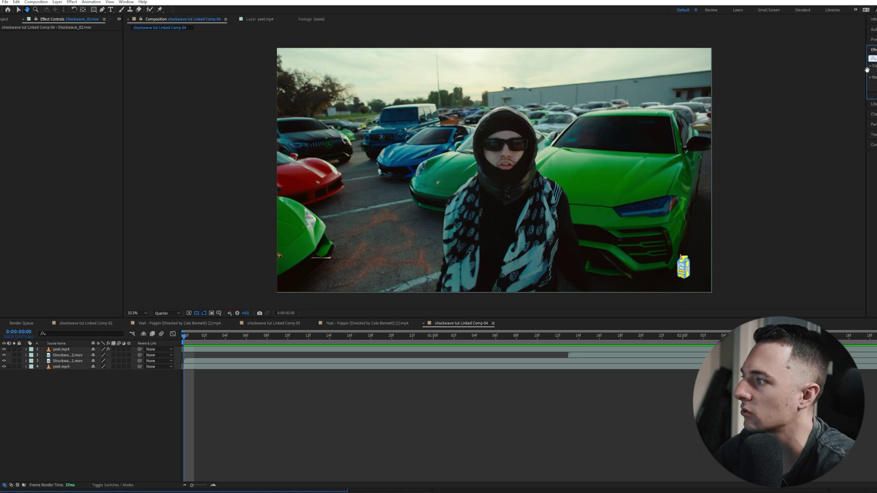
{"action": "key", "text": "Return"}
{"action": "key", "text": "v"}
{"action": "left_click_drag", "start_coordinate": [872, 72], "coordinate": [76, 363]}
Shift the Hue of Shockwave_01.mov at 0:00:00:10 so that the orange explosion turns green, and preview the composition
{"action": "mouse_move", "coordinate": [286, 342]}
{"action": "left_mouse_down"}
{"action": "mouse_move", "coordinate": [295, 342]}
{"action": "mouse_move", "coordinate": [280, 337]}
{"action": "mouse_move", "coordinate": [287, 337]}
{"action": "left_mouse_up"}
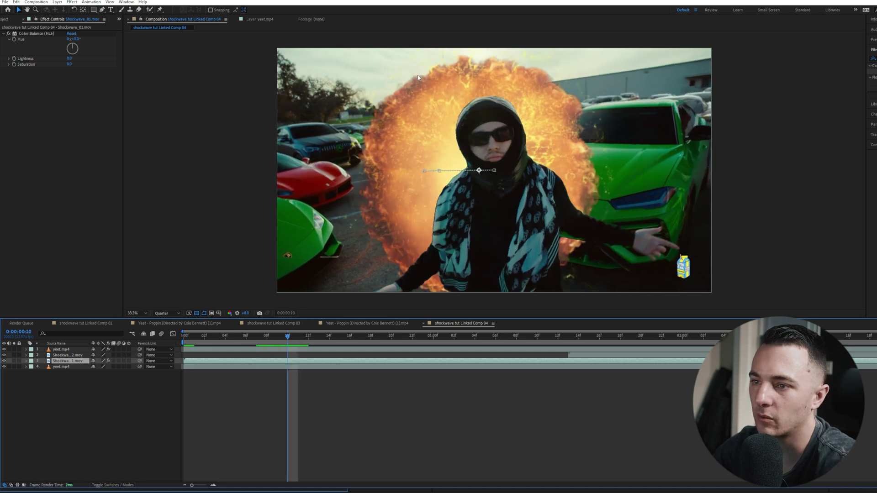
{"action": "left_click_drag", "start_coordinate": [73, 48], "coordinate": [80, 50]}
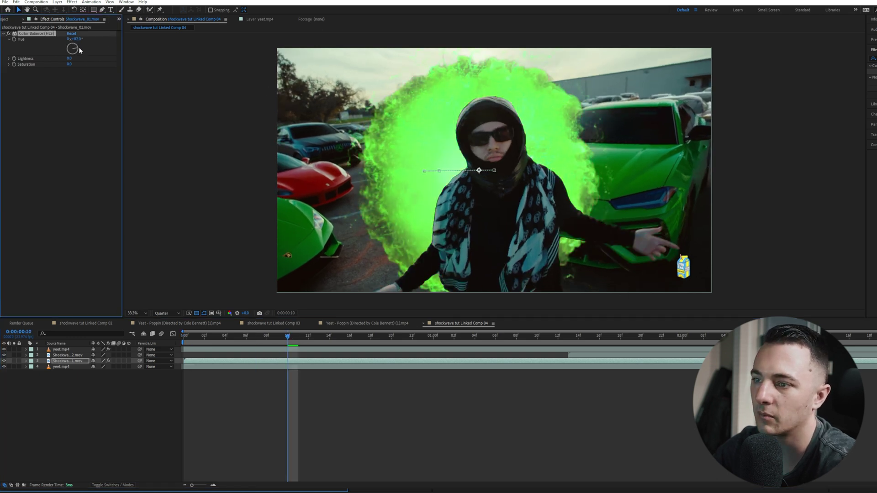
{"action": "key", "text": "space"}
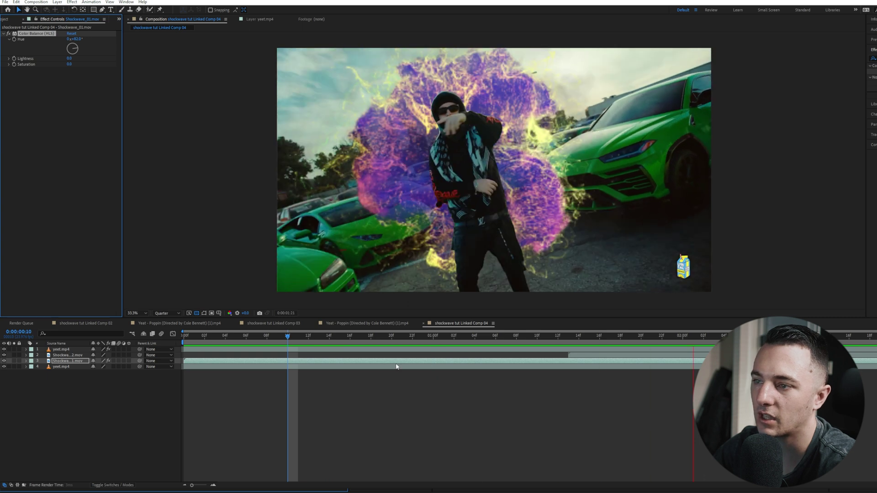
{"action": "left_click", "coordinate": [605, 341]}
{"action": "key", "text": "space"}
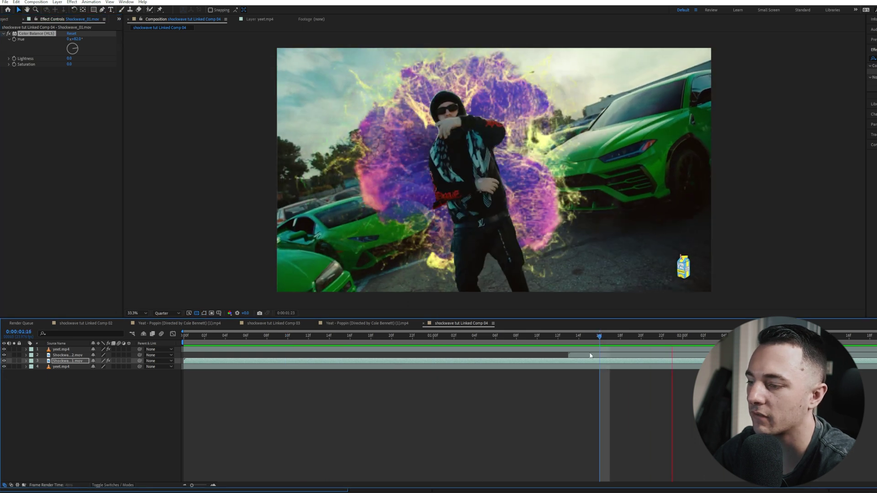
Try Colorama on Shockwave_02.mov, adjusting its input Phase Shift and previewing from 0:00:01:13
{"action": "left_click", "coordinate": [873, 59]}
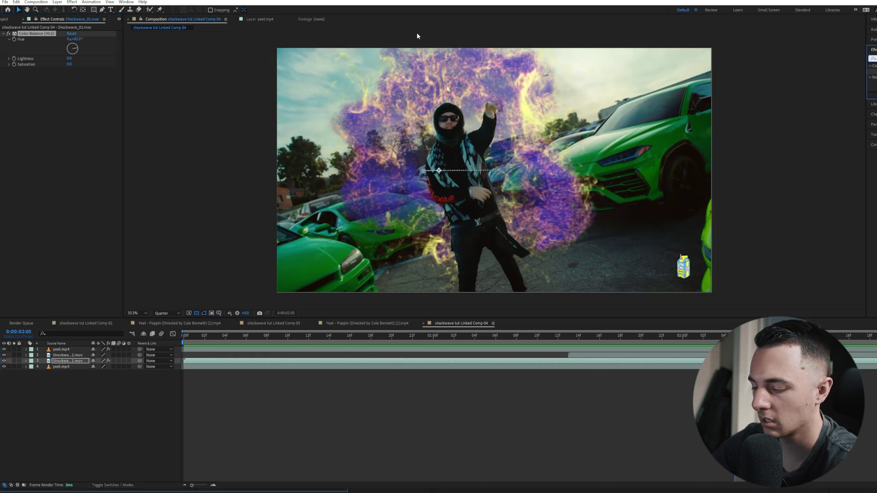
{"action": "type", "text": "curv"}
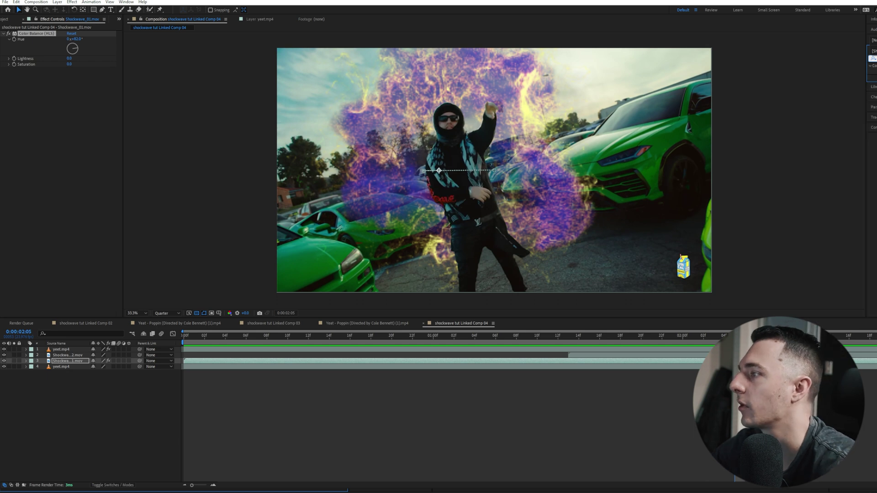
{"action": "left_click", "coordinate": [594, 355]}
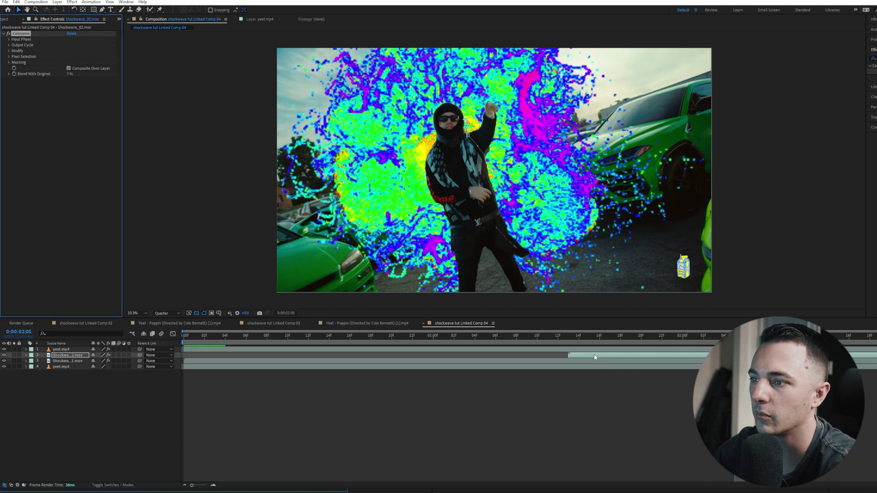
{"action": "left_click", "coordinate": [9, 39]}
{"action": "left_click", "coordinate": [569, 341]}
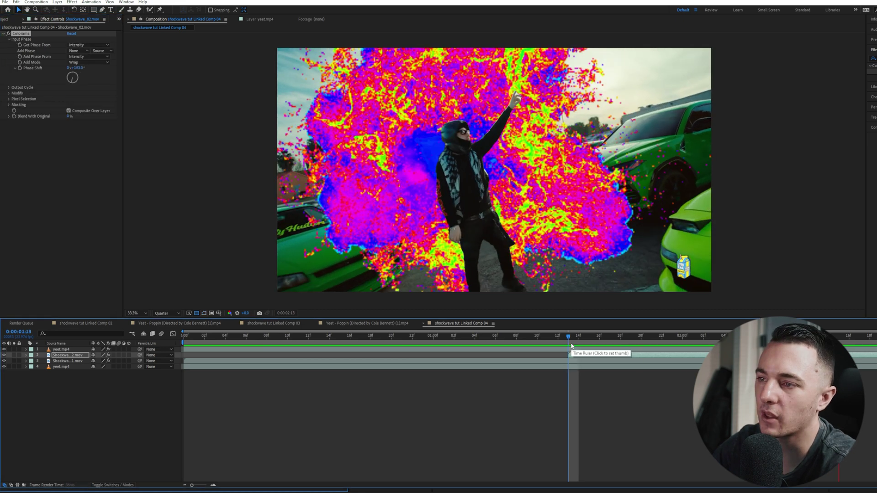
{"action": "key", "text": "space"}
{"action": "key", "text": "space"}
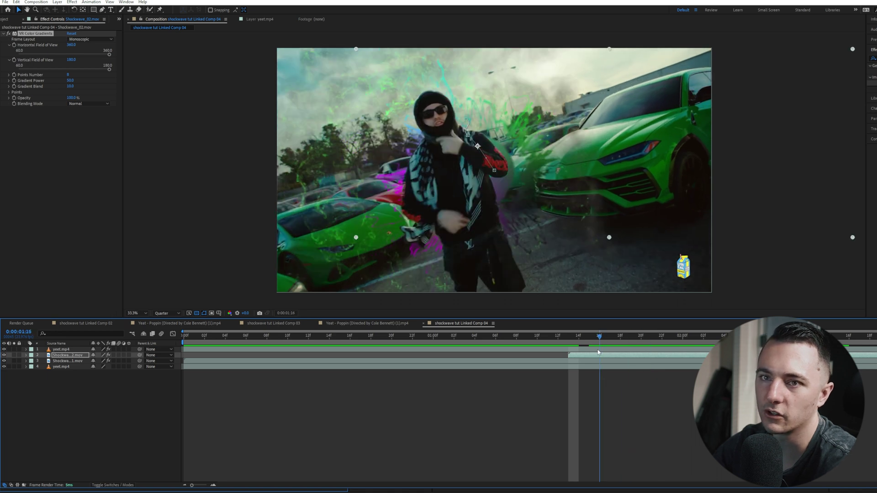
Preview VR Color Gradients on Shockwave_02.mov and remove the effect from the layer
{"action": "key", "text": "space"}
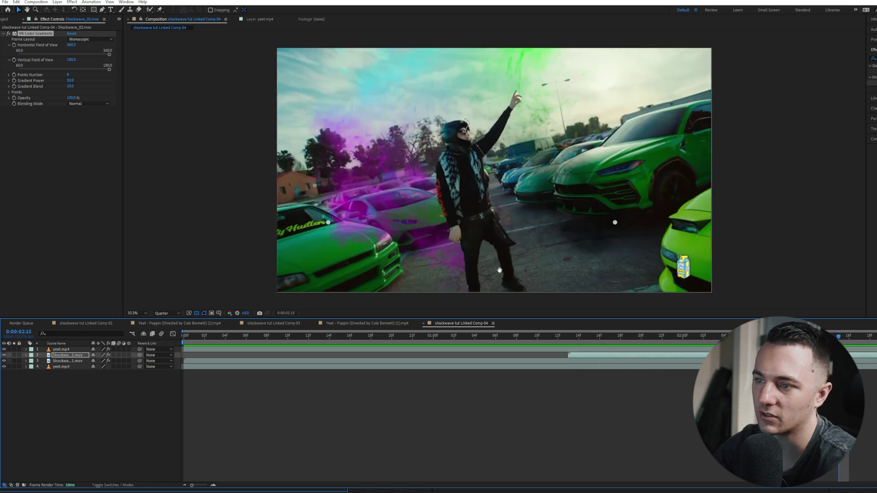
{"action": "left_click", "coordinate": [589, 339]}
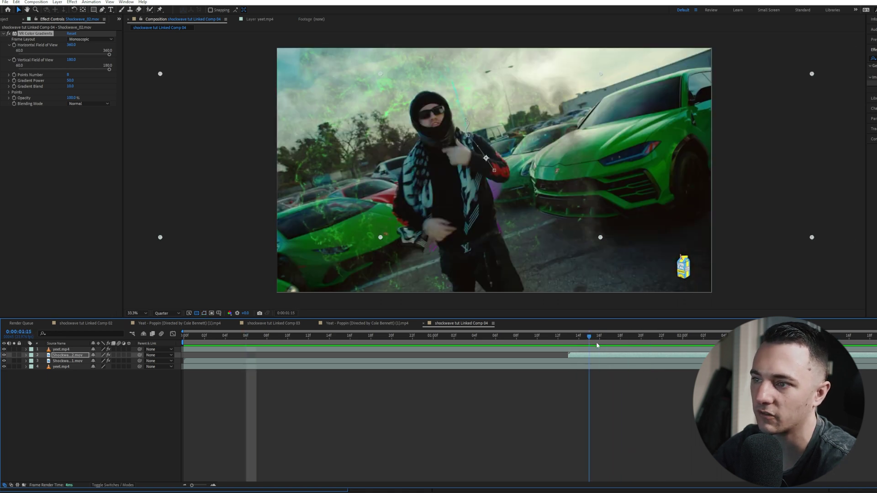
{"action": "key", "text": "space"}
{"action": "key", "text": "space"}
{"action": "left_click", "coordinate": [39, 33]}
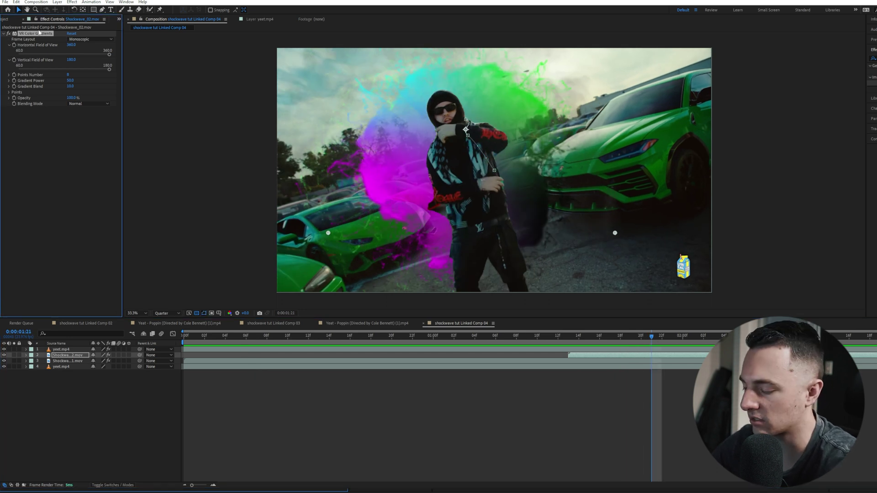
{"action": "key", "text": "Delete"}
Apply Color Balance (HLS) to Shockwave_02.mov, shift its Hue toward magenta, raise its Saturation and preview from the start
{"action": "left_click", "coordinate": [873, 58]}
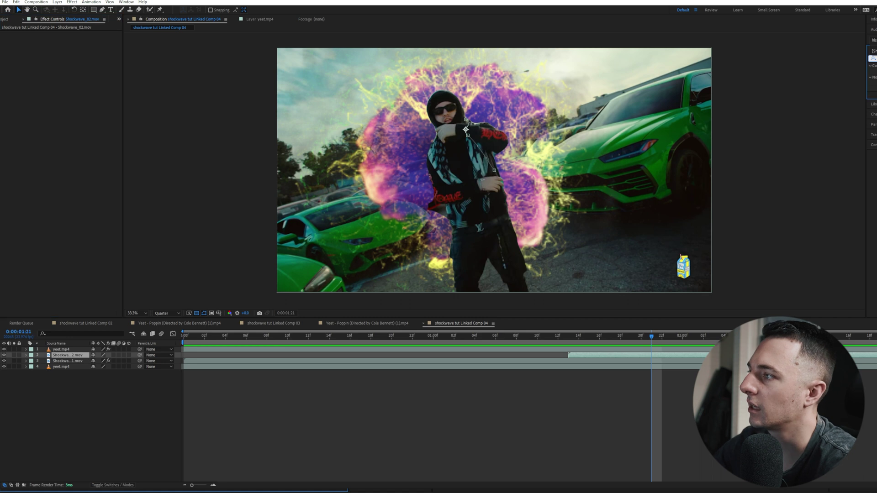
{"action": "left_click_drag", "start_coordinate": [872, 72], "coordinate": [92, 140]}
{"action": "left_click_drag", "start_coordinate": [74, 46], "coordinate": [83, 63]}
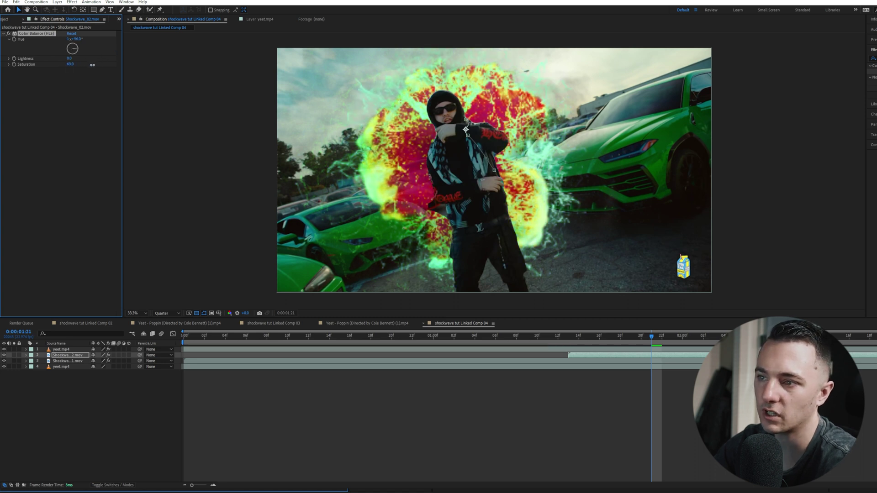
{"action": "left_click_drag", "start_coordinate": [82, 45], "coordinate": [35, 62]}
{"action": "key", "text": "space"}
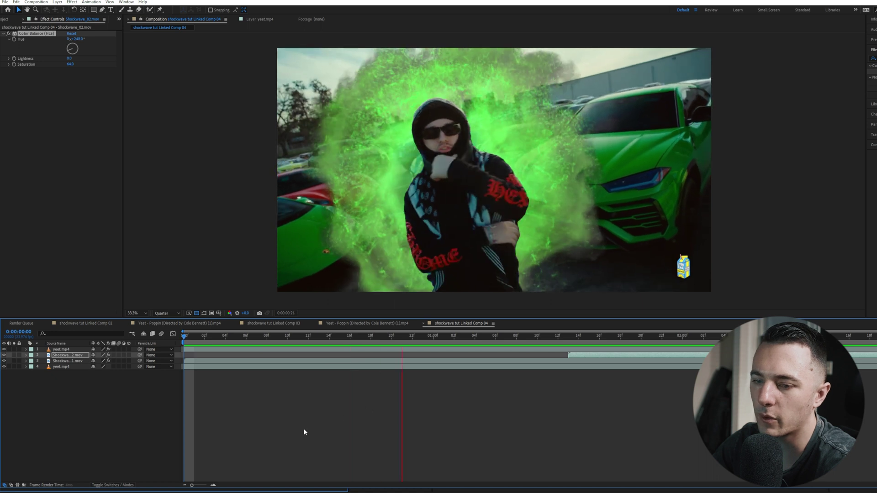
{"action": "left_click", "coordinate": [119, 413]}
{"action": "key", "text": "space"}
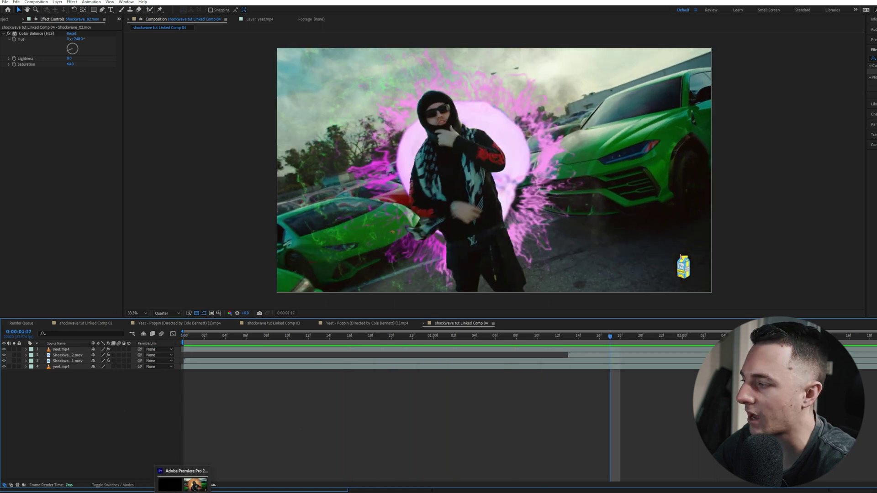
Switch to Premiere Pro, find Particles_09.mov in the Particles bin and reveal the clip in Explorer
{"action": "left_click", "coordinate": [192, 481]}
{"action": "scroll", "coordinate": [143, 429], "scroll_direction": "down", "scroll_amount": 1}
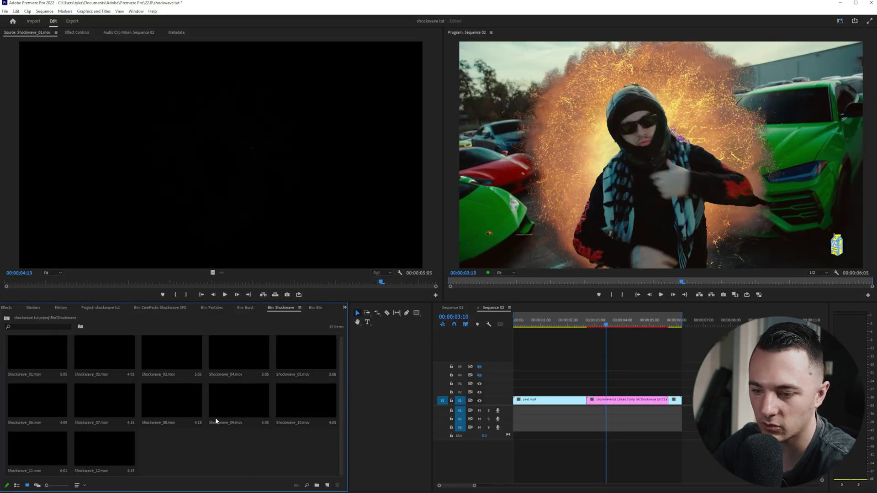
{"action": "left_click", "coordinate": [5, 319]}
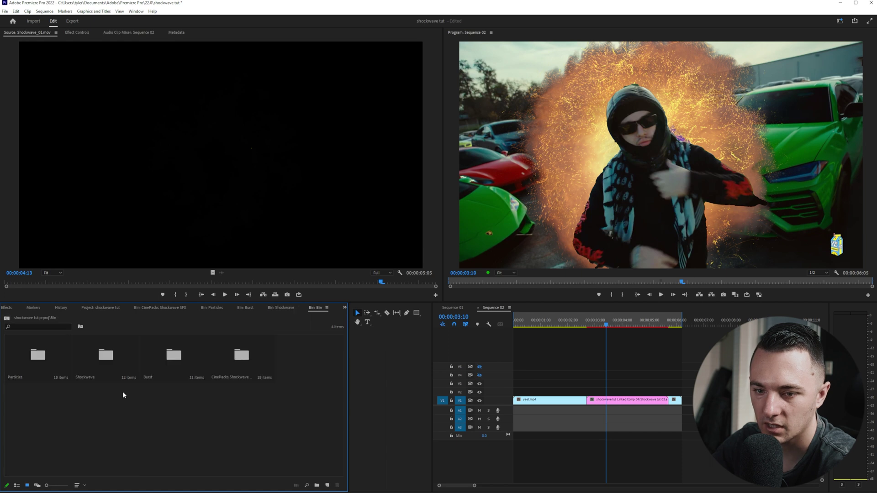
{"action": "double_click", "coordinate": [63, 357]}
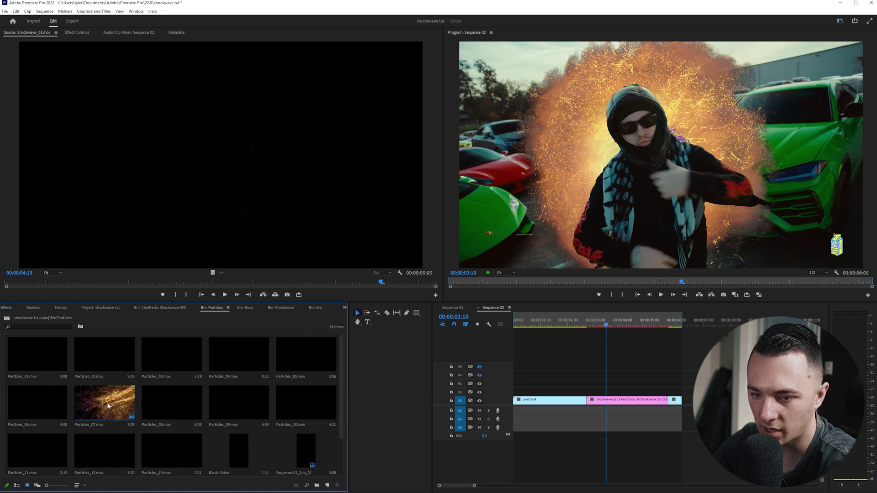
{"action": "right_click", "coordinate": [230, 395]}
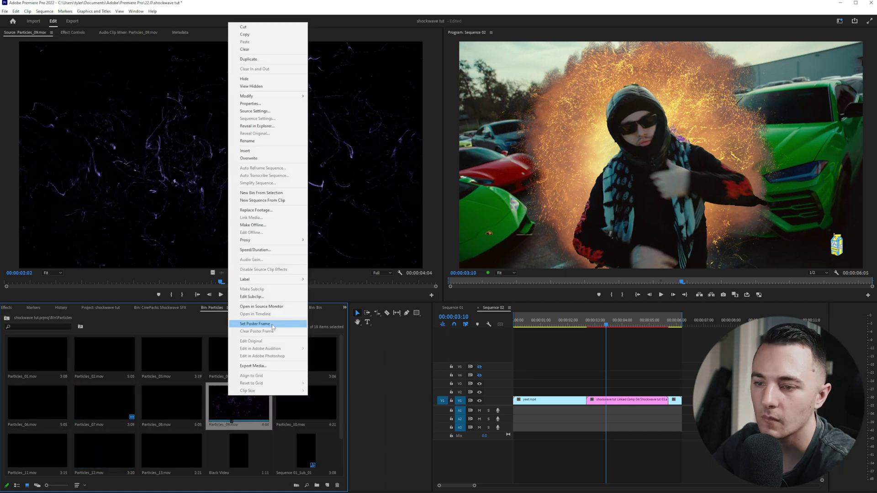
{"action": "left_click", "coordinate": [256, 126]}
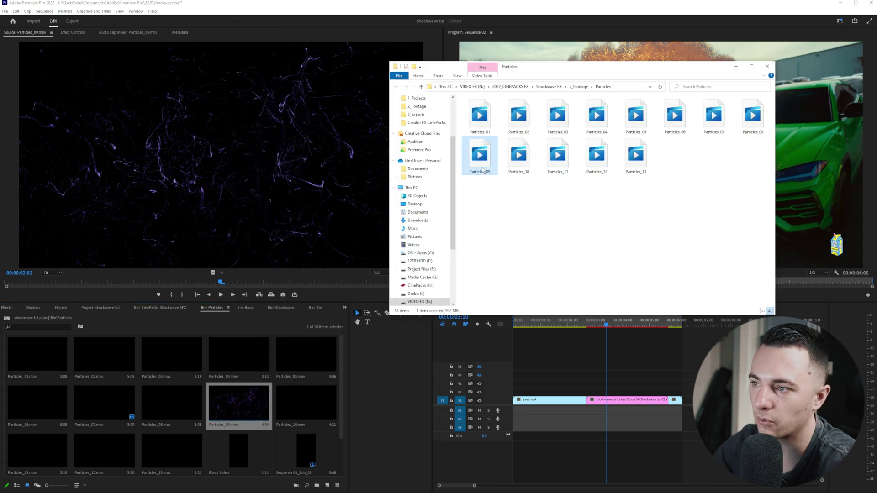
Add Particles_09.mov to the After Effects composition and place its layer beneath both shockwaves, directly above the bottom yeet.mp4 layer
{"action": "left_click_drag", "start_coordinate": [491, 158], "coordinate": [110, 410]}
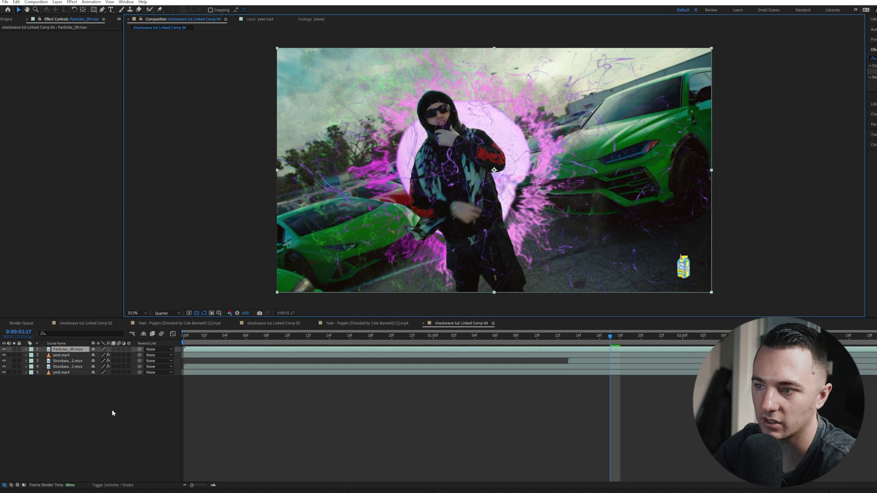
{"action": "left_click_drag", "start_coordinate": [224, 337], "coordinate": [547, 362]}
{"action": "key", "text": "space"}
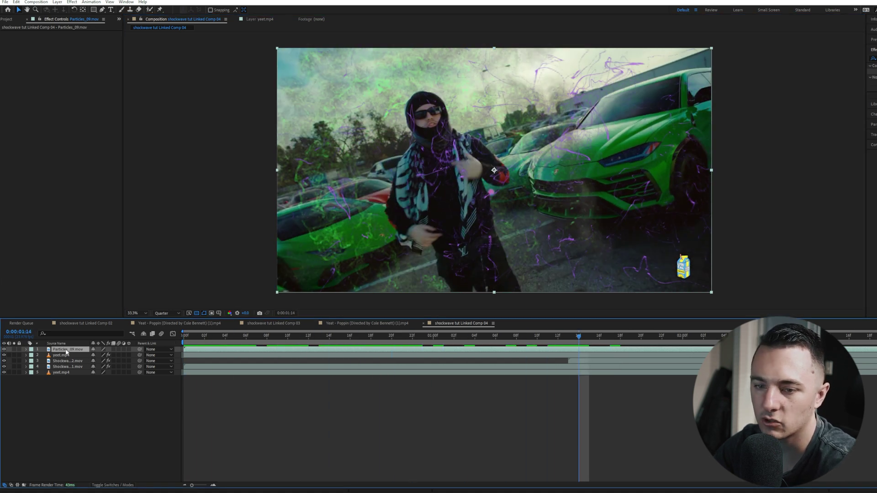
{"action": "left_click_drag", "start_coordinate": [66, 373], "coordinate": [66, 369]}
Shift the Particles_09.mov layer to start at frame 15 and preview its timing against the shockwaves
{"action": "left_click_drag", "start_coordinate": [244, 343], "coordinate": [864, 357]}
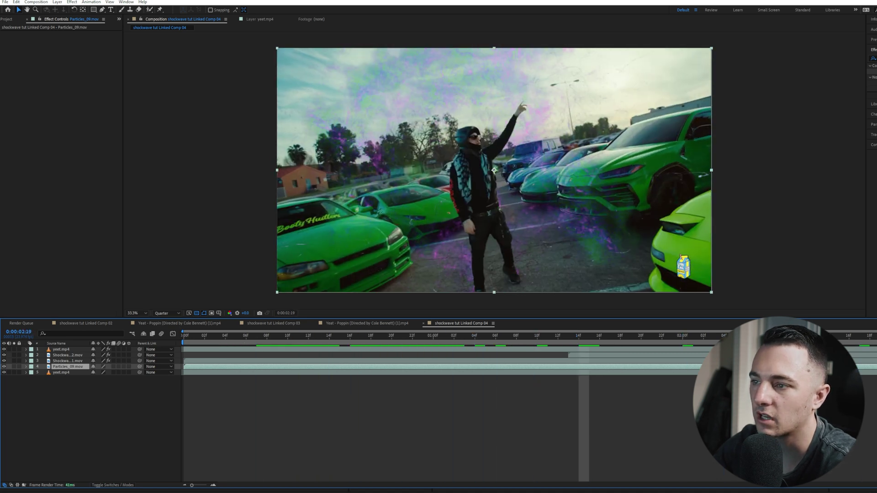
{"action": "left_click_drag", "start_coordinate": [252, 368], "coordinate": [408, 369]}
{"action": "left_click_drag", "start_coordinate": [438, 335], "coordinate": [223, 367]}
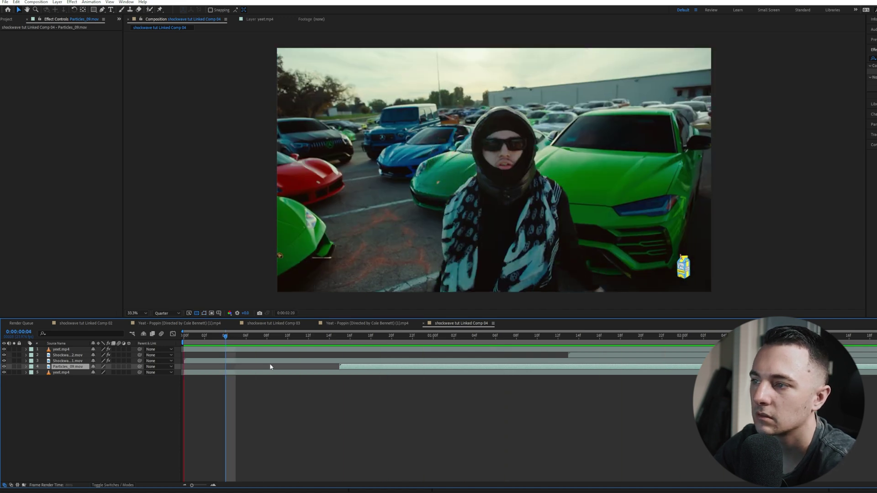
Apply Color Balance (HLS) to Particles_09.mov, set its Hue to about 174° to match the green shockwave, and preview it
{"action": "left_click", "coordinate": [390, 360]}
{"action": "left_click", "coordinate": [391, 366]}
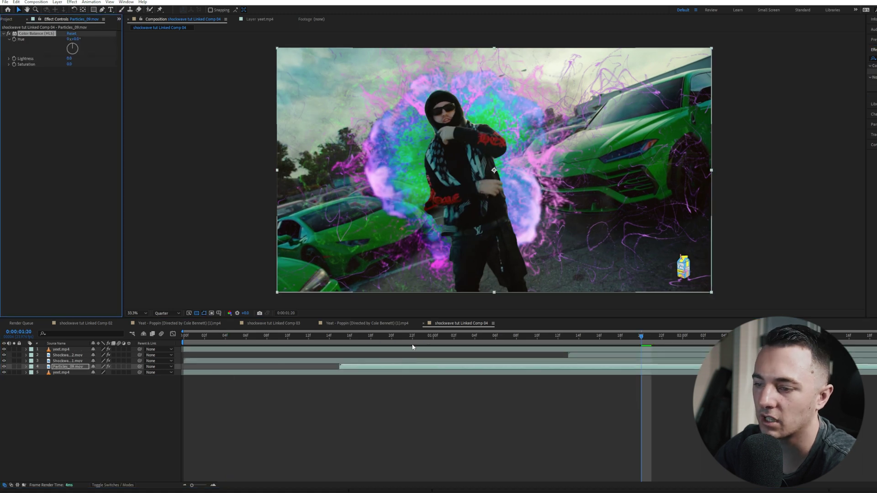
{"action": "key", "text": "space"}
{"action": "left_click_drag", "start_coordinate": [69, 47], "coordinate": [79, 83]}
{"action": "key", "text": "space"}
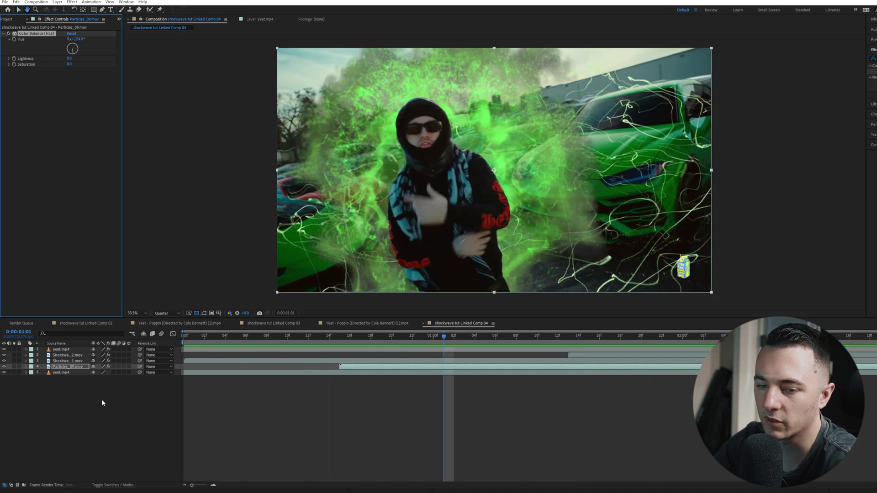
{"action": "left_click", "coordinate": [104, 399]}
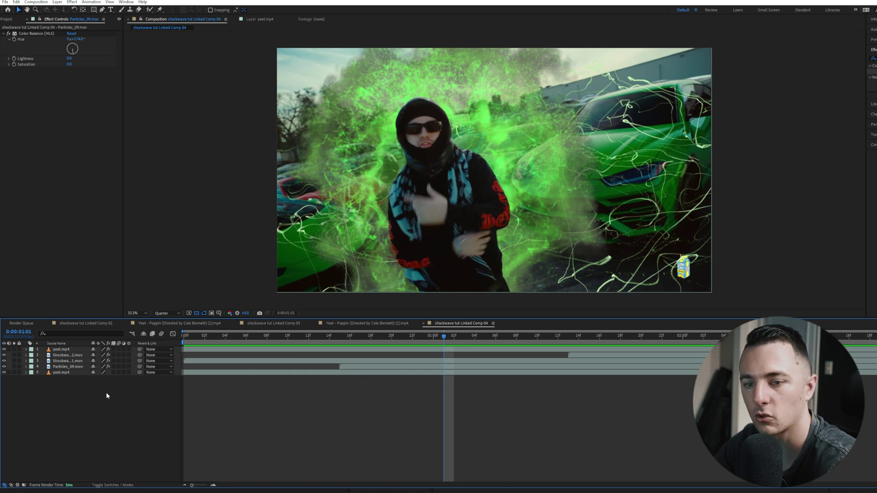
Pre-compose all five layers into Pre-comp 1, moving all attributes into the new composition
{"action": "key", "text": "ctrl+a"}
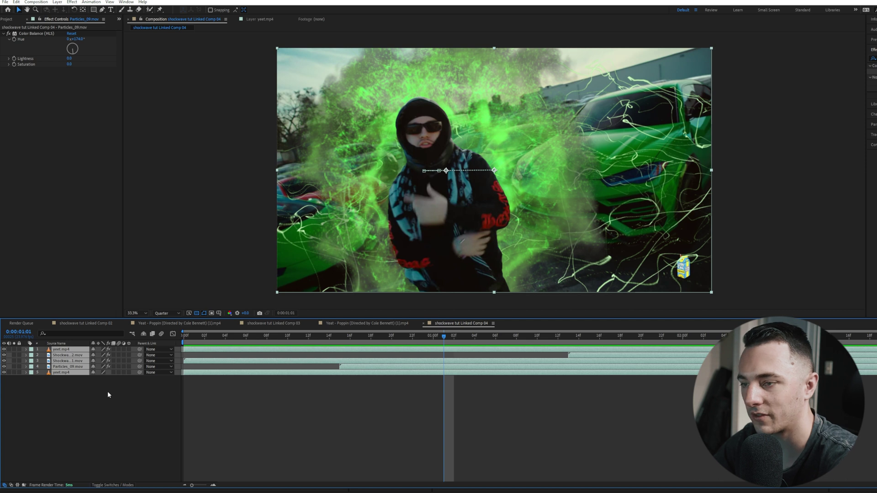
{"action": "key", "text": "ctrl+shift+c"}
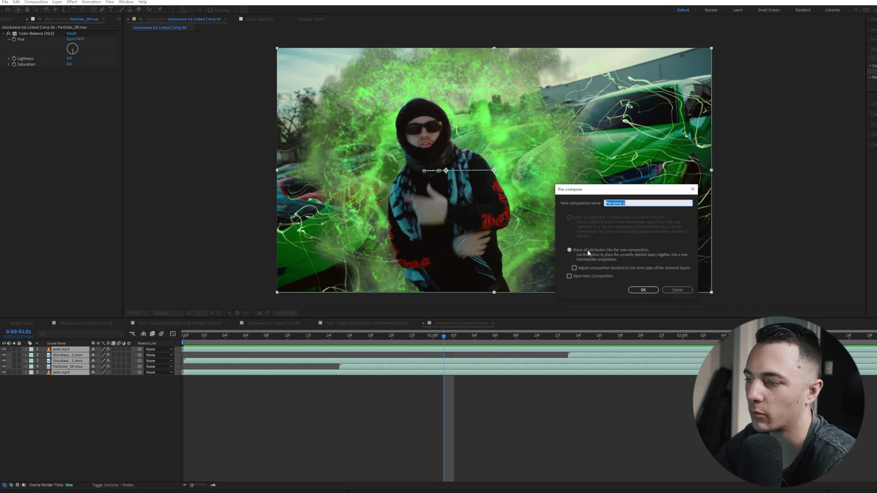
{"action": "left_click", "coordinate": [642, 290]}
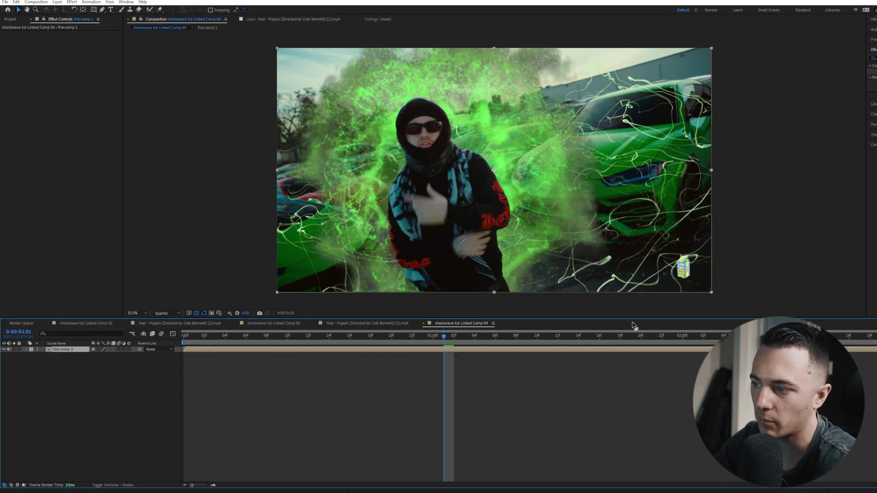
Preview the pre-composed shockwave shot from the start of the composition
{"action": "key", "text": "Home"}
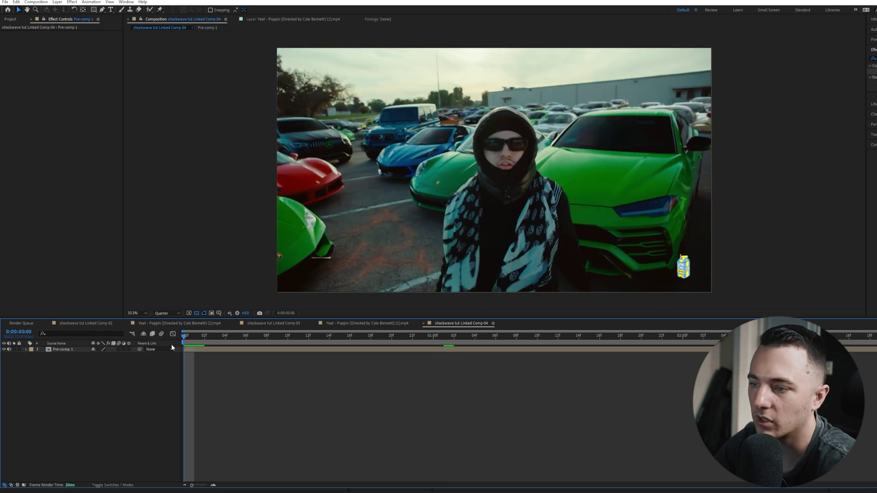
{"action": "key", "text": "space"}
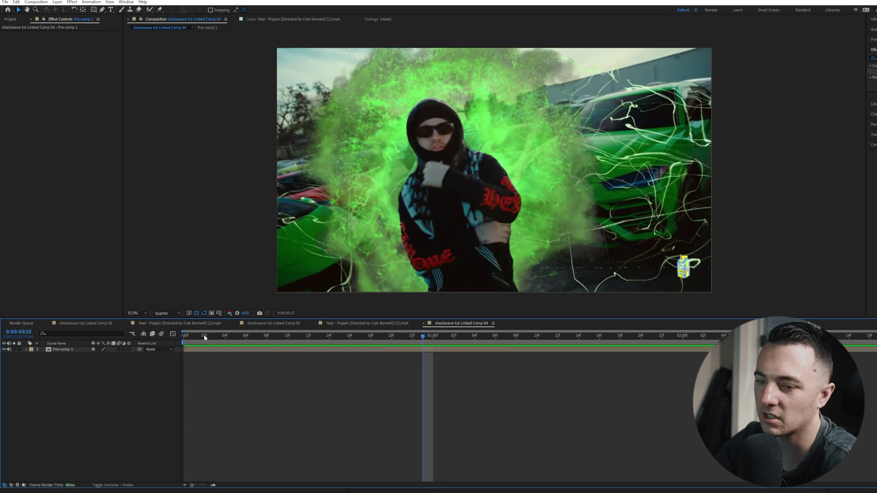
{"action": "key", "text": "space"}
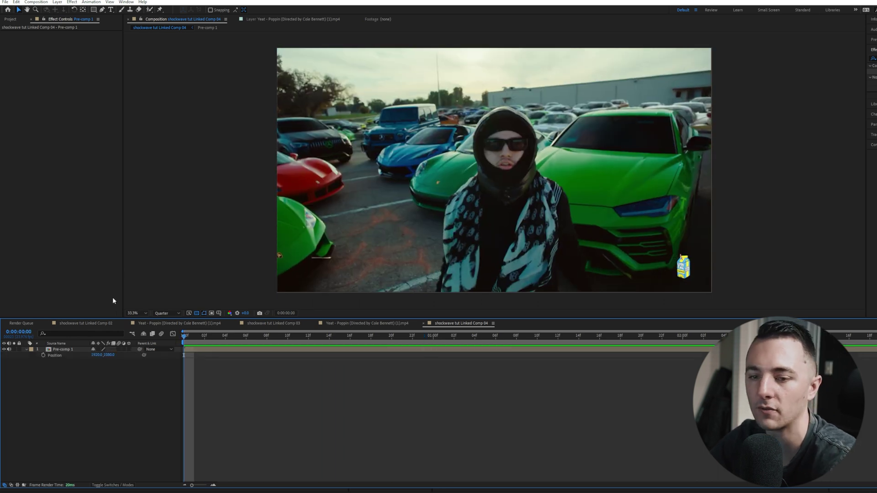
Enable keyframing for Position, Scale and Rotation on Pre-comp 1 at frame 0 and show all three properties
{"action": "left_click", "coordinate": [44, 355]}
{"action": "key", "text": "s"}
{"action": "left_click", "coordinate": [43, 355]}
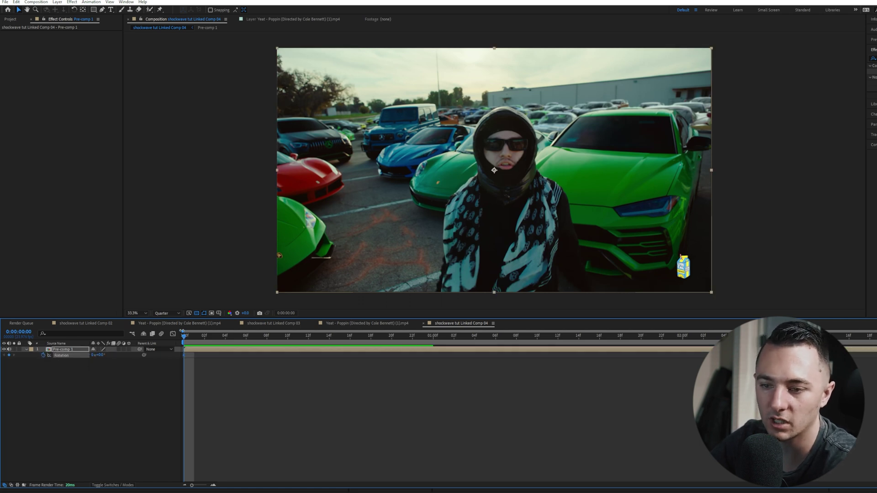
{"action": "key", "text": "shift+p"}
{"action": "key", "text": "shift+s"}
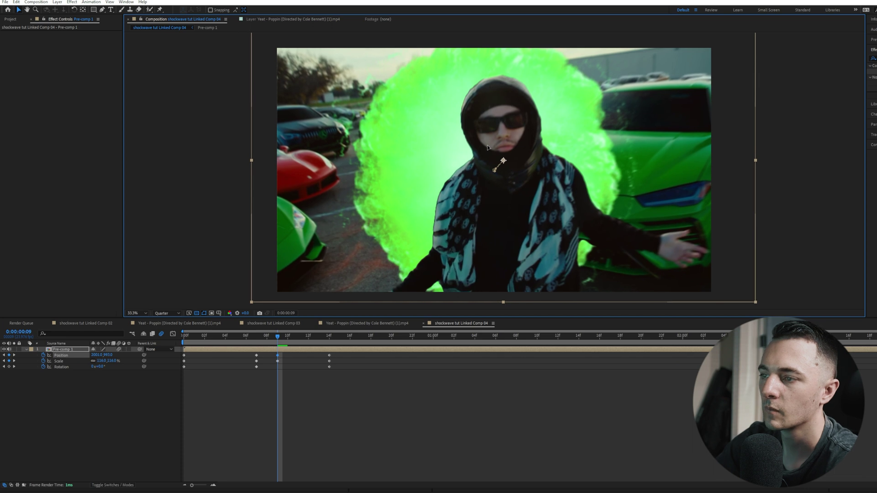
Keyframe small Position shifts of Pre-comp 1 at frames 10 and 13, and play back the camera motion
{"action": "mouse_move", "coordinate": [274, 343]}
{"action": "left_mouse_down"}
{"action": "mouse_move", "coordinate": [245, 347]}
{"action": "mouse_move", "coordinate": [287, 350]}
{"action": "left_mouse_up"}
{"action": "left_click_drag", "start_coordinate": [494, 203], "coordinate": [476, 216]}
{"action": "left_click_drag", "start_coordinate": [298, 335], "coordinate": [319, 342]}
{"action": "left_click_drag", "start_coordinate": [557, 211], "coordinate": [564, 212]}
{"action": "key", "text": "space"}
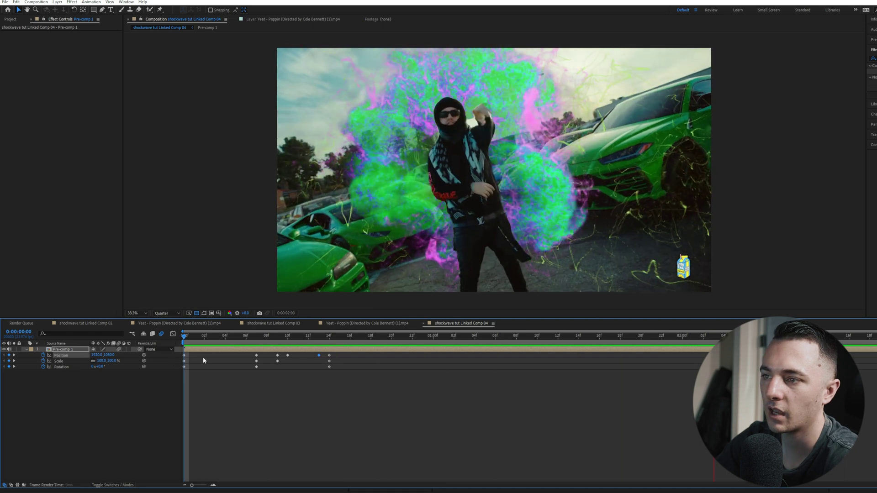
{"action": "key", "text": "space"}
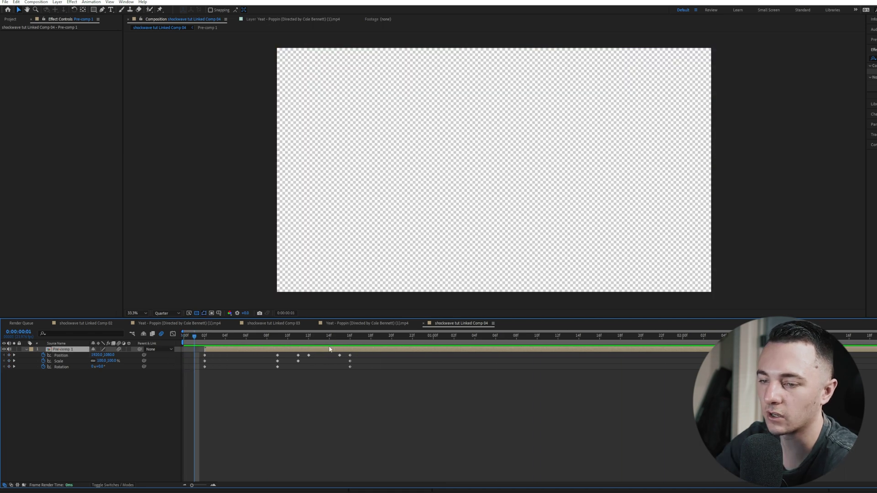
Find the S_Shake effect and apply it to Pre-comp 1
{"action": "left_click", "coordinate": [873, 59]}
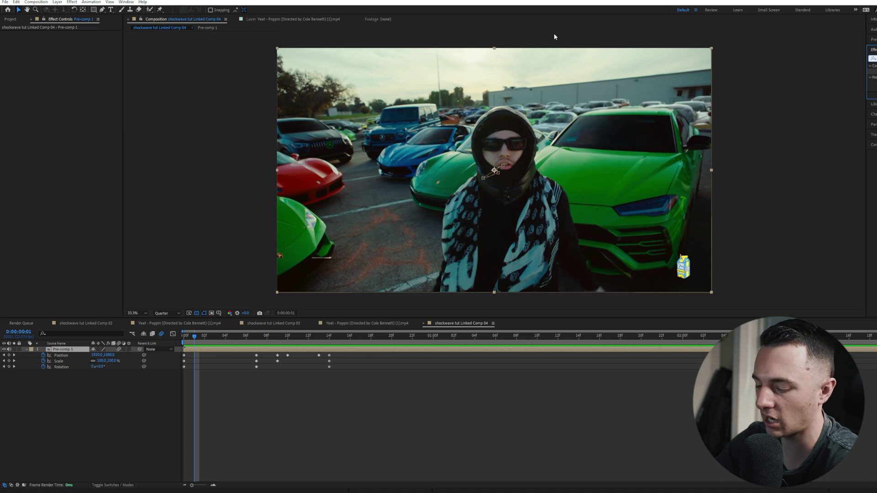
{"action": "type", "text": "ke"}
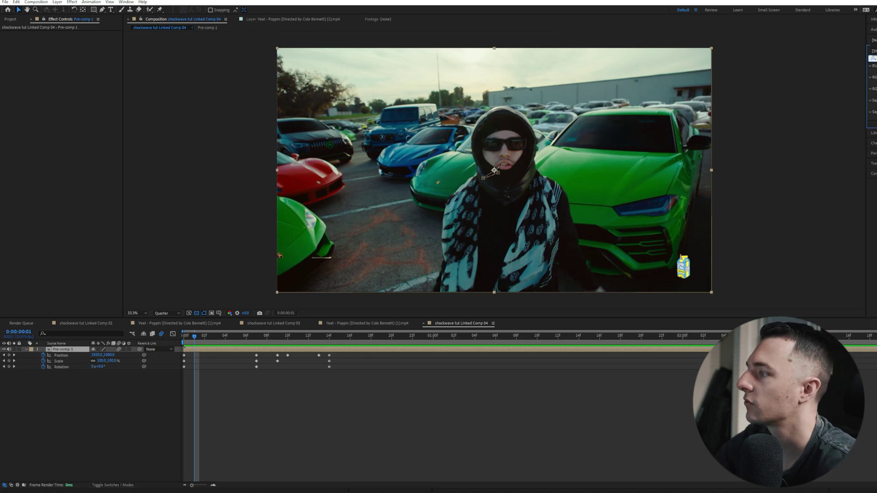
{"action": "left_click_drag", "start_coordinate": [872, 106], "coordinate": [138, 320]}
{"action": "left_click_drag", "start_coordinate": [88, 353], "coordinate": [88, 352]}
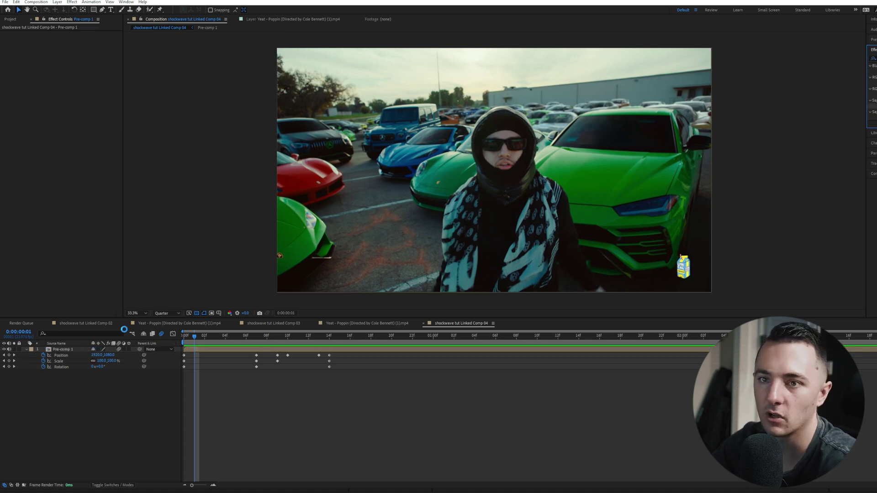
Keyframe the S_Shake Amplitude at 1.000 at 0:00:01:16 and 0 at 0:00:01:14
{"action": "left_click_drag", "start_coordinate": [388, 344], "coordinate": [600, 354]}
{"action": "left_click", "coordinate": [20, 57]}
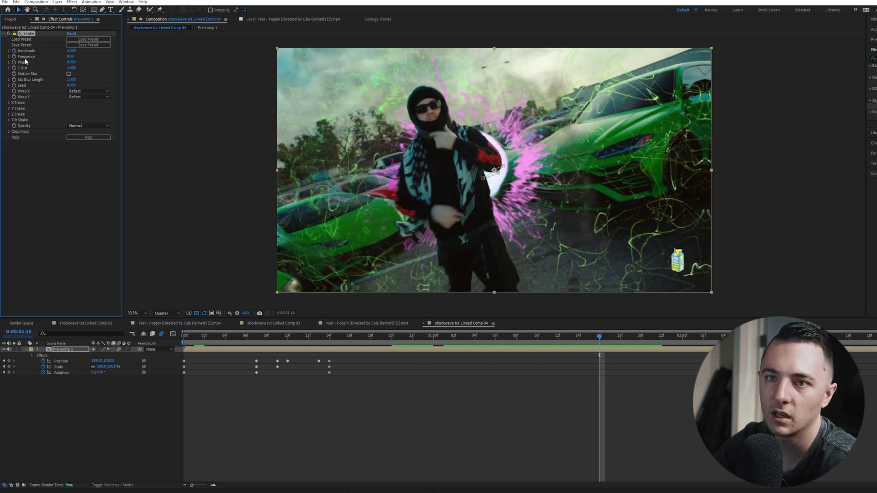
{"action": "left_click_drag", "start_coordinate": [603, 342], "coordinate": [580, 344]}
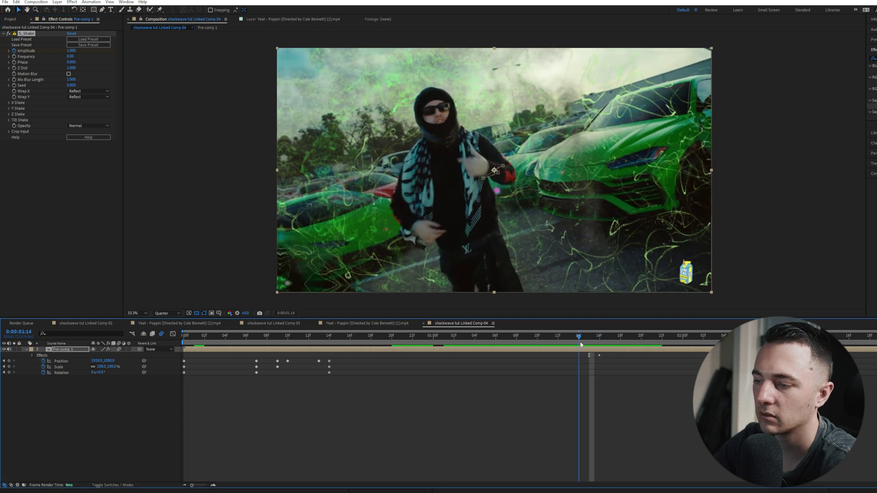
{"action": "left_click", "coordinate": [68, 51]}
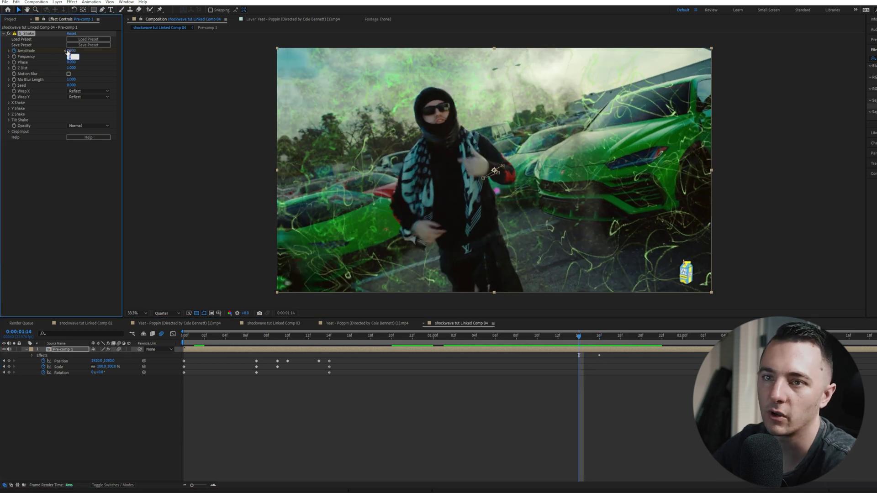
{"action": "key", "text": "Tab"}
Add an S_Shake Amplitude keyframe of 0 at 0:00:01:19 and move it to about 0:00:01:23 to lengthen the fade-out
{"action": "left_click_drag", "start_coordinate": [612, 341], "coordinate": [634, 341]}
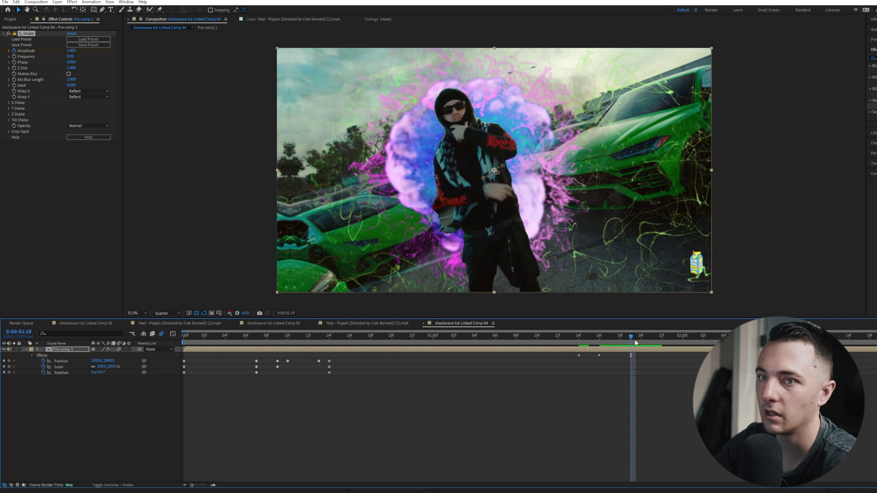
{"action": "left_click", "coordinate": [71, 51]}
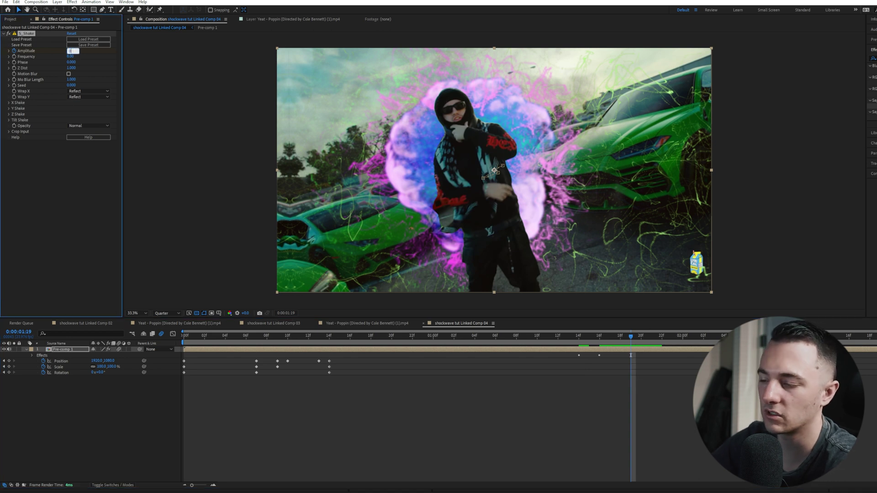
{"action": "key", "text": "Return"}
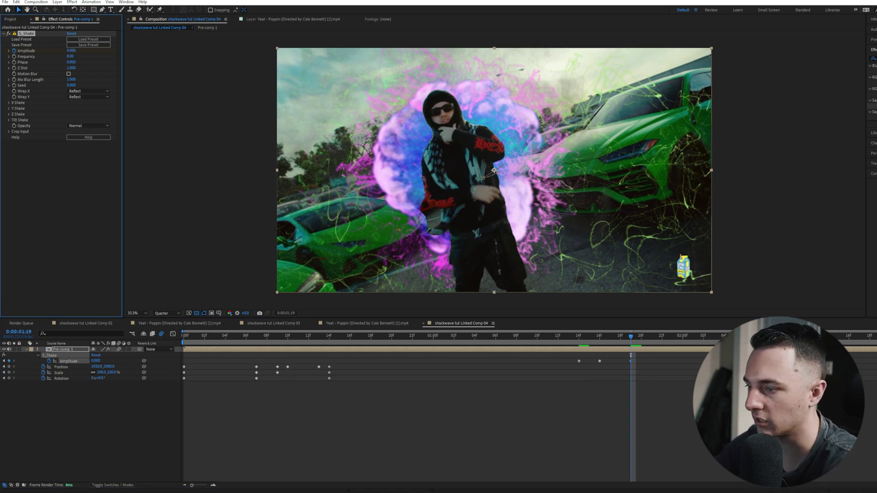
{"action": "left_click_drag", "start_coordinate": [631, 361], "coordinate": [671, 361]}
Preview the shake from the start, replaying the section around the second shockwave
{"action": "left_click_drag", "start_coordinate": [599, 338], "coordinate": [119, 393]}
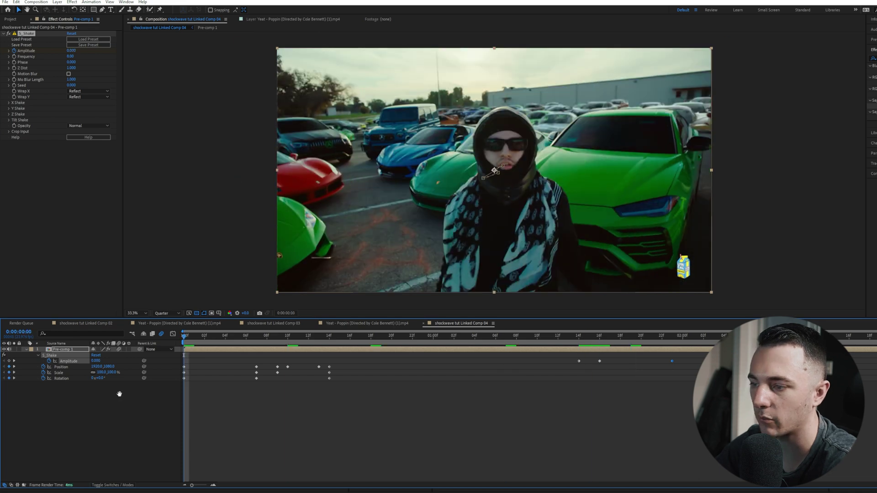
{"action": "key", "text": "space"}
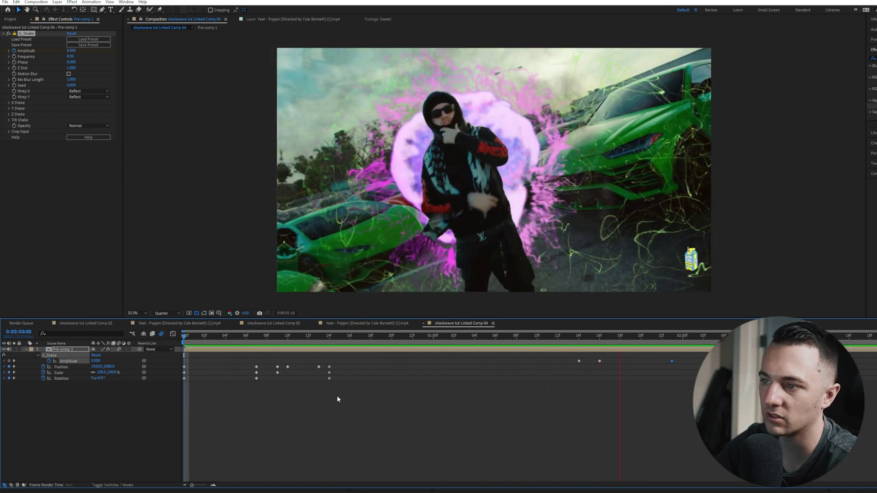
{"action": "left_click_drag", "start_coordinate": [618, 354], "coordinate": [543, 354]}
{"action": "key", "text": "space"}
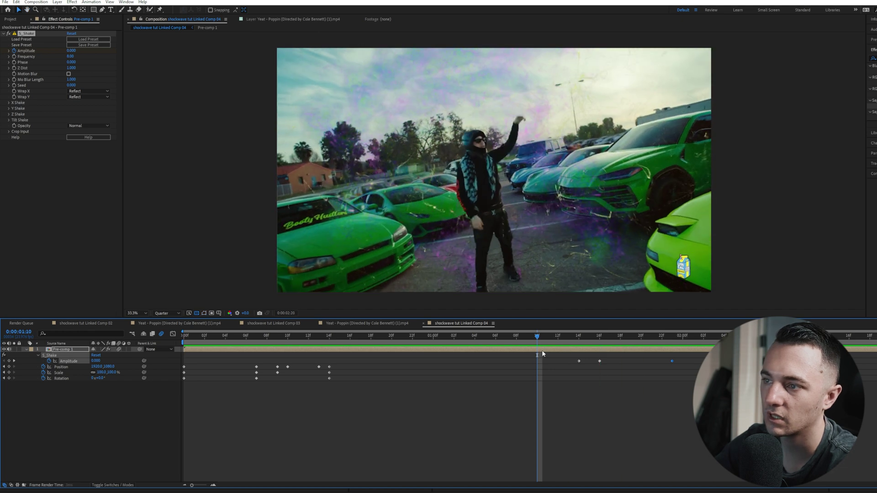
Set the S_Shake Amplitude keyframe at 0:00:01:16 to 2.000
{"action": "left_click_drag", "start_coordinate": [556, 350], "coordinate": [599, 348]}
{"action": "left_click", "coordinate": [568, 340]}
{"action": "key", "text": "ctrl+z"}
{"action": "left_click", "coordinate": [574, 337]}
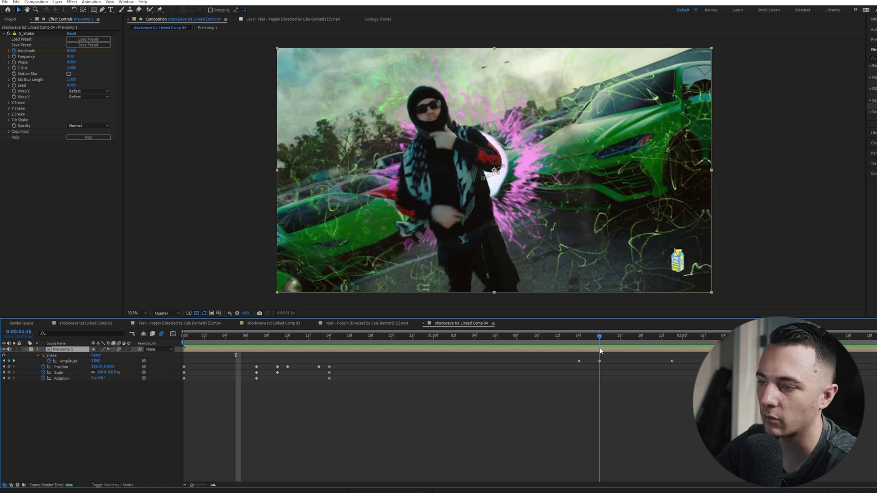
{"action": "left_click", "coordinate": [72, 50]}
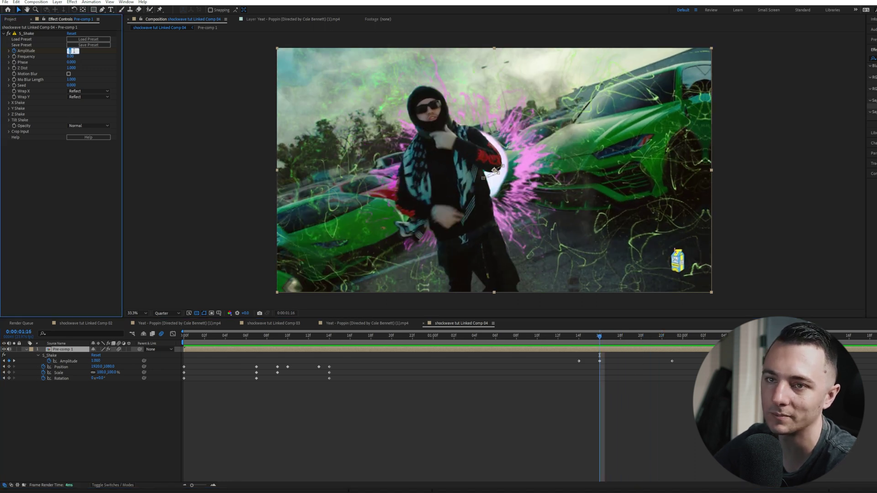
{"action": "key", "text": "Return"}
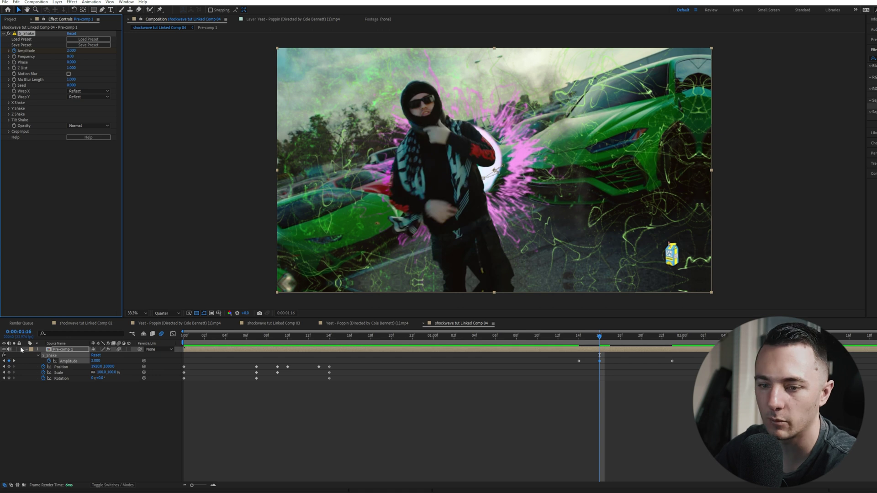
Add a Scale keyframe at 0:00:01:14 and scale Pre-comp 1 up to about 159% at 0:00:01:16
{"action": "key", "text": "Page_Down"}
{"action": "key", "text": "Page_Up"}
{"action": "key", "text": "Page_Up"}
{"action": "key", "text": "Page_Up"}
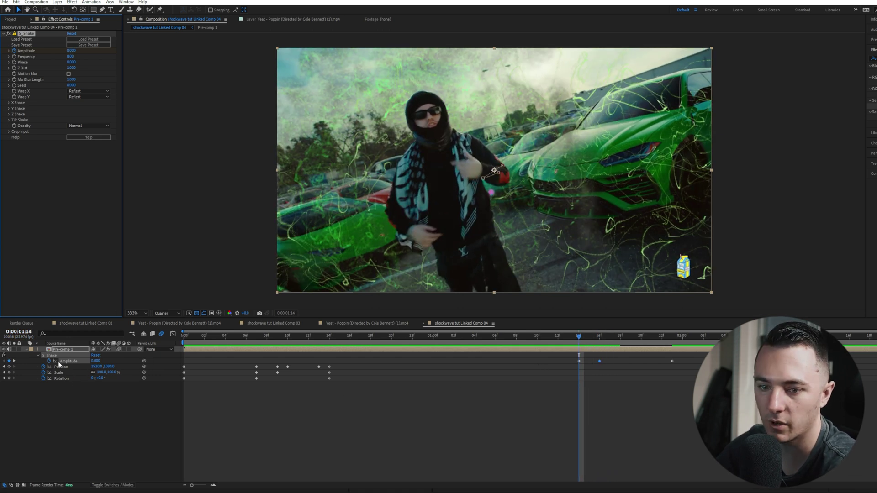
{"action": "left_click", "coordinate": [9, 373]}
{"action": "key", "text": "k"}
{"action": "left_click_drag", "start_coordinate": [98, 373], "coordinate": [116, 367]}
Reframe the enlarged Pre-comp 1 on the artist at 0:00:01:16, with a centred Position keyframe at 0:00:01:14
{"action": "left_click_drag", "start_coordinate": [583, 198], "coordinate": [631, 277]}
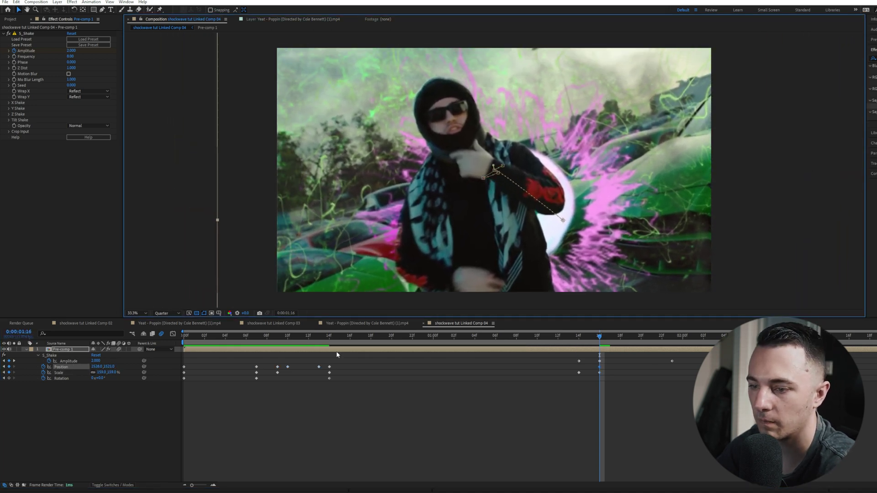
{"action": "left_click", "coordinate": [329, 373]}
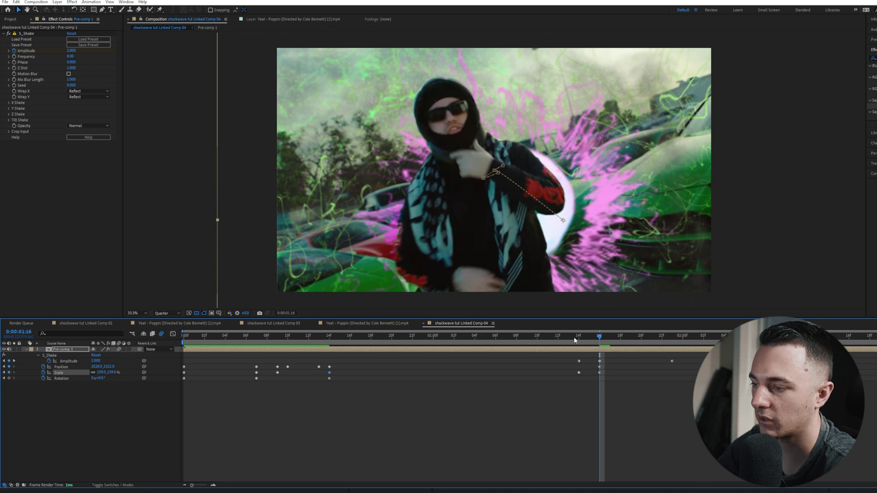
{"action": "left_click", "coordinate": [578, 336]}
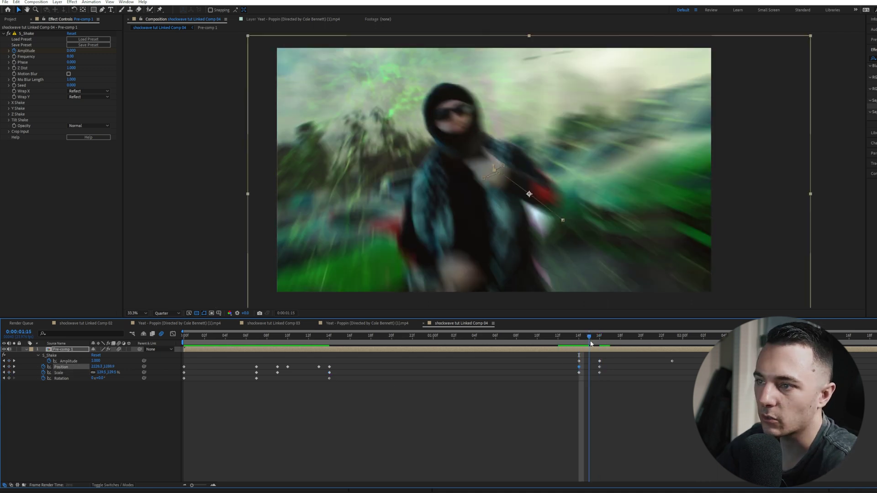
Reset the Position and Scale of Pre-comp 1 at 0:00:01:20 to return to full frame
{"action": "left_click_drag", "start_coordinate": [589, 341], "coordinate": [641, 355]}
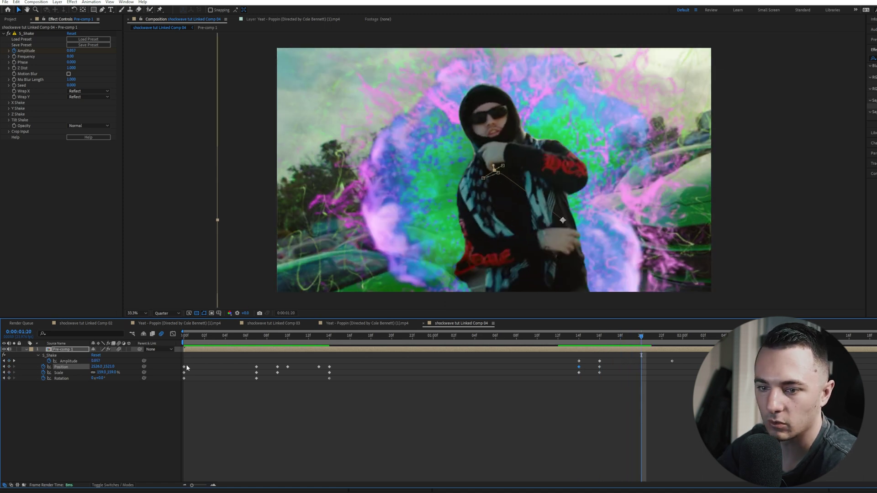
{"action": "right_click", "coordinate": [50, 369]}
{"action": "left_click", "coordinate": [87, 429]}
{"action": "right_click", "coordinate": [64, 373]}
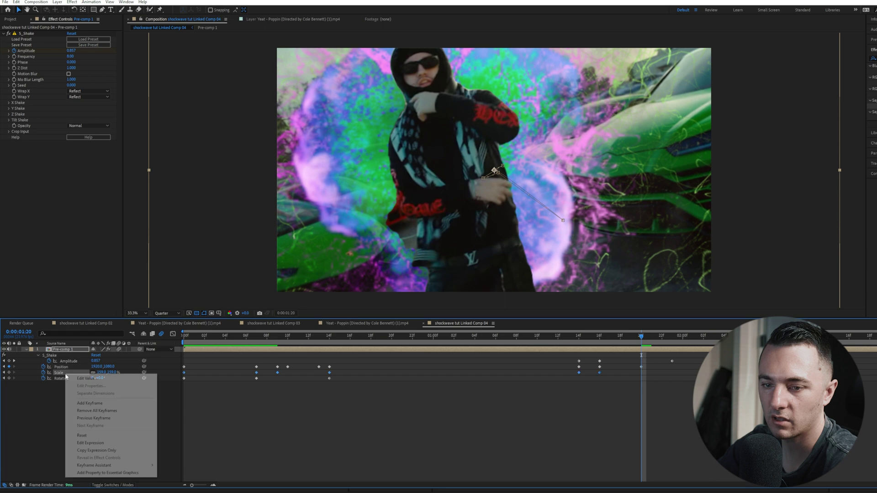
{"action": "left_click", "coordinate": [87, 435]}
Preview the zoom and shake on the second shockwave, replaying from about 0:00:01:06
{"action": "key", "text": "space"}
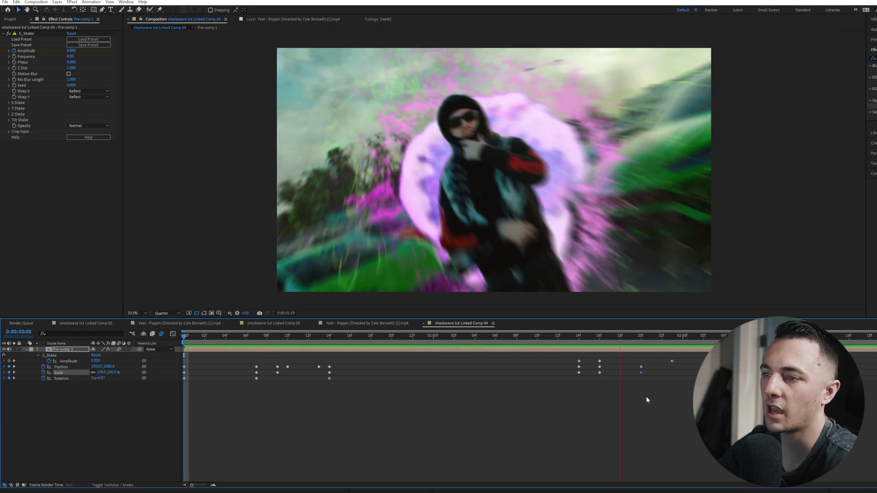
{"action": "key", "text": "space"}
{"action": "left_click_drag", "start_coordinate": [568, 336], "coordinate": [498, 366]}
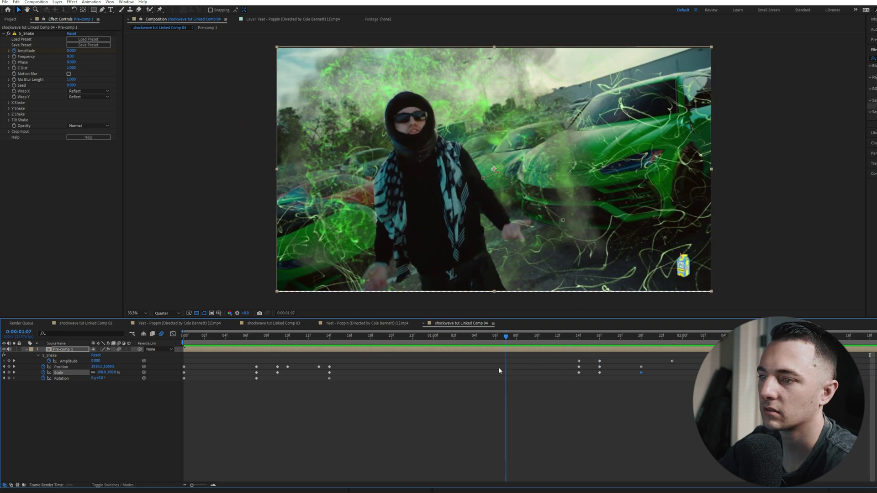
{"action": "key", "text": "space"}
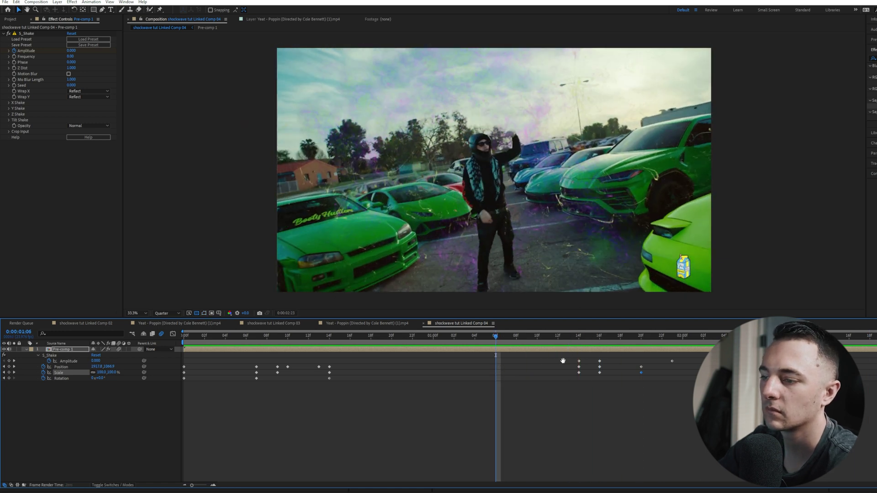
{"action": "key", "text": "space"}
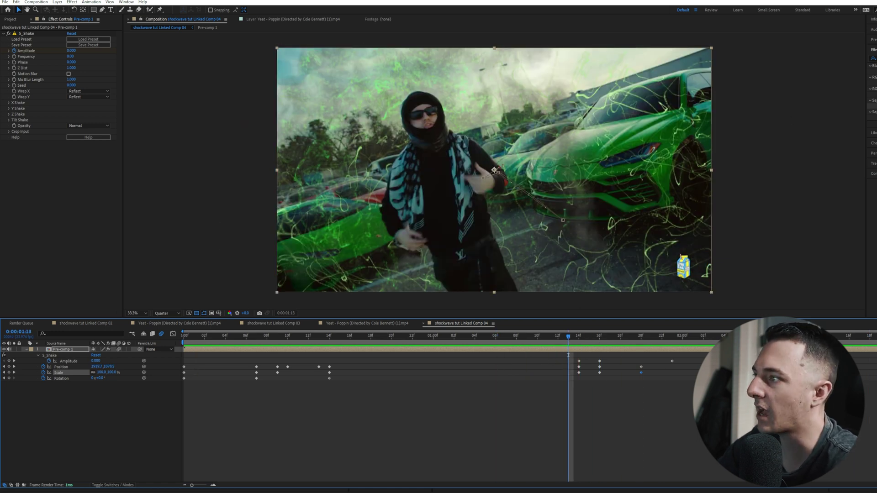
Add the S_Glow effect to Pre-comp 1 and set its Brightness to about 1.2
{"action": "left_click", "coordinate": [872, 58]}
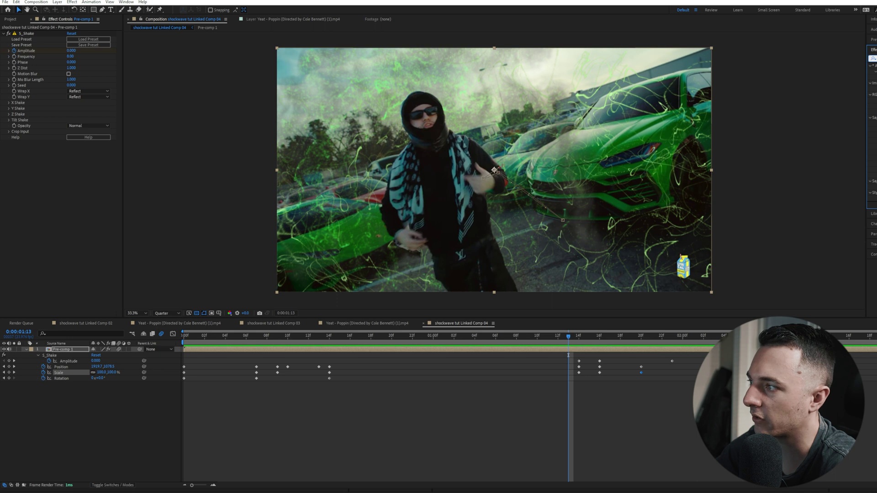
{"action": "left_click_drag", "start_coordinate": [353, 204], "coordinate": [344, 205]}
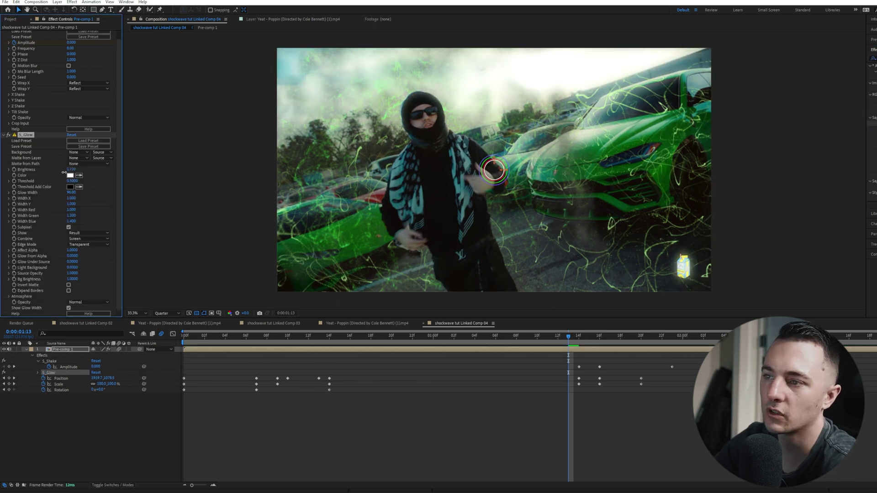
{"action": "mouse_move", "coordinate": [53, 174]}
{"action": "left_mouse_down"}
{"action": "mouse_move", "coordinate": [16, 180]}
{"action": "mouse_move", "coordinate": [45, 172]}
{"action": "left_mouse_up"}
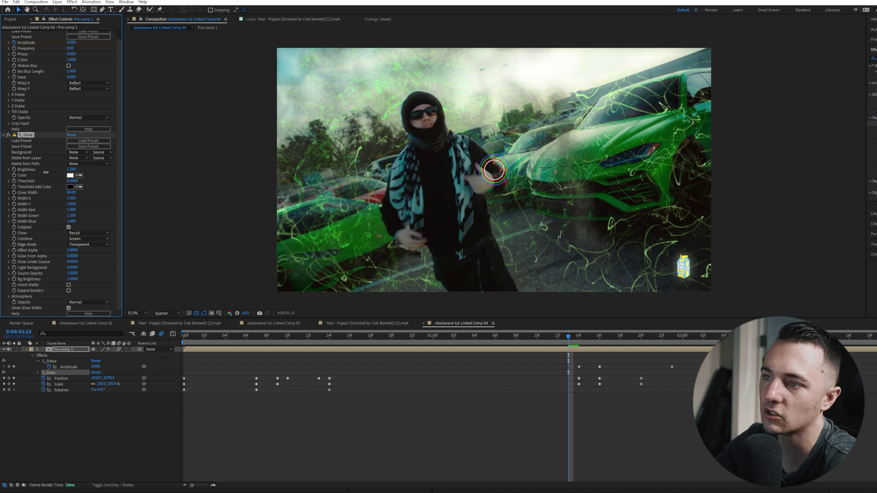
Preview the composition with the glow, replaying it from the start
{"action": "mouse_move", "coordinate": [413, 340]}
{"action": "left_mouse_down"}
{"action": "mouse_move", "coordinate": [256, 339]}
{"action": "mouse_move", "coordinate": [426, 352]}
{"action": "left_mouse_up"}
{"action": "key", "text": "space"}
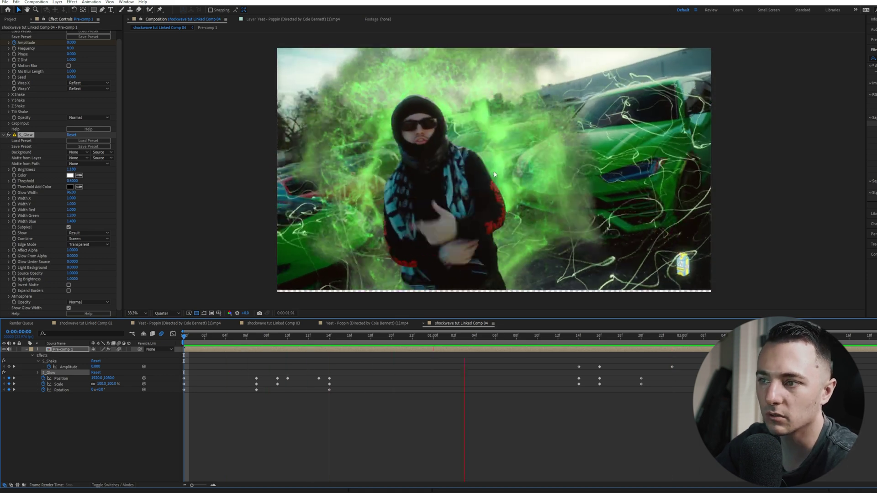
{"action": "key", "text": "space"}
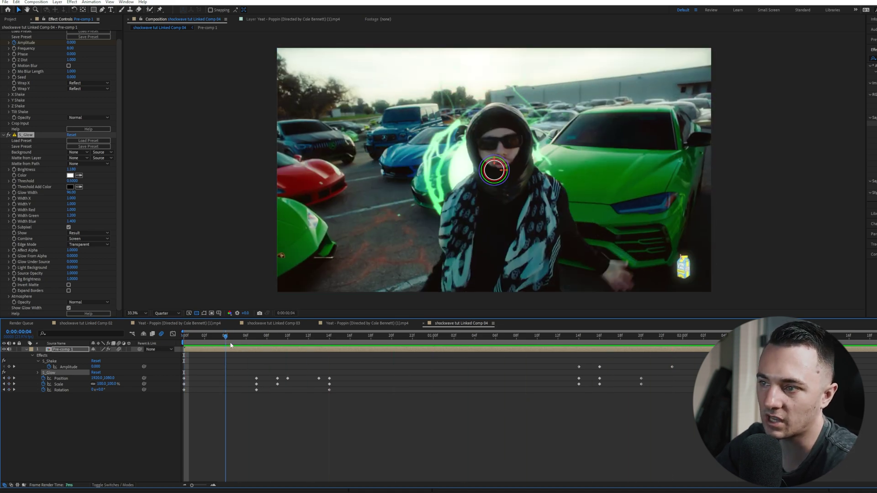
{"action": "key", "text": "space"}
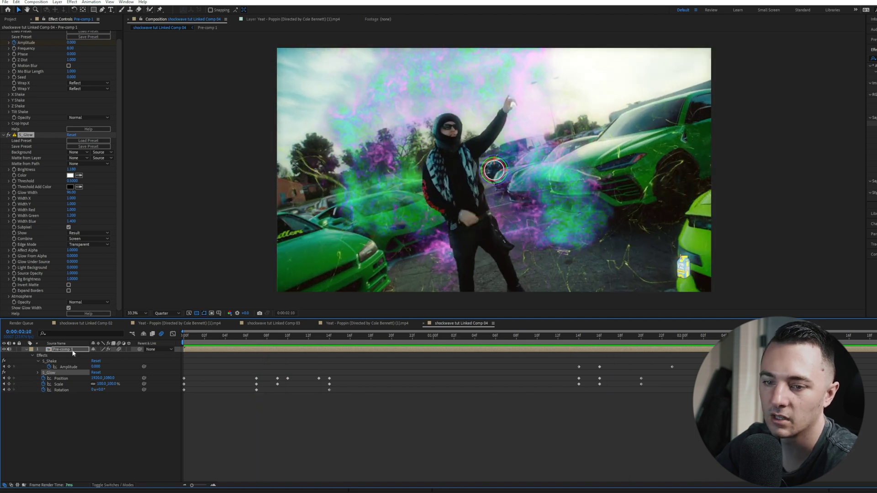
Inside Pre-comp 1, shift the Particles_09.mov layer to start at about 0:00:00:05, and preview the result in Linked Comp 04
{"action": "double_click", "coordinate": [69, 349]}
{"action": "left_click_drag", "start_coordinate": [356, 369], "coordinate": [269, 375]}
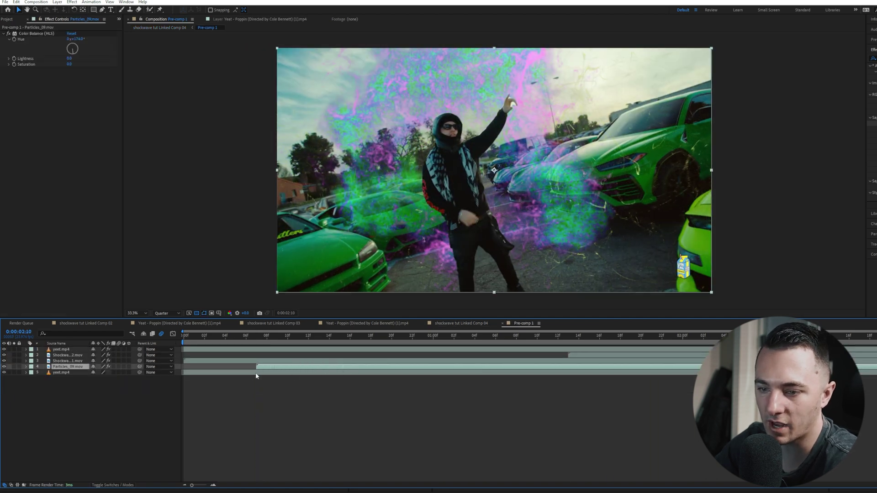
{"action": "key", "text": "space"}
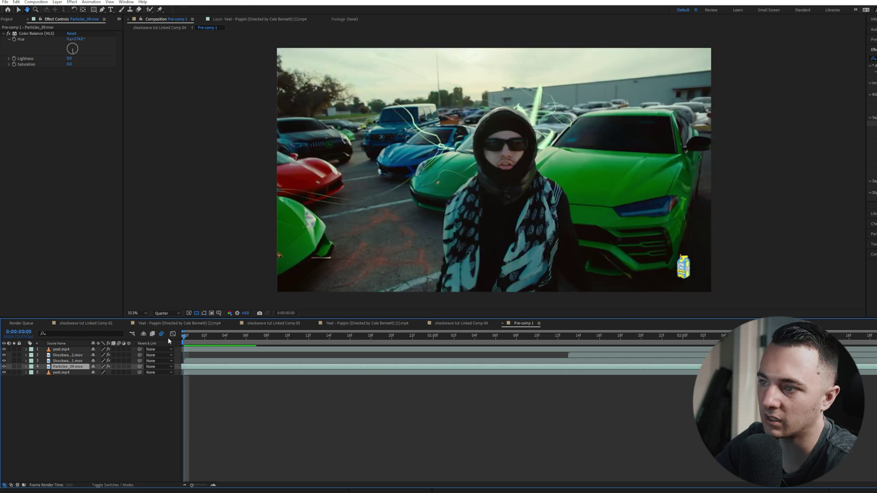
{"action": "left_click_drag", "start_coordinate": [230, 368], "coordinate": [273, 370]}
{"action": "left_click_drag", "start_coordinate": [219, 337], "coordinate": [342, 353]}
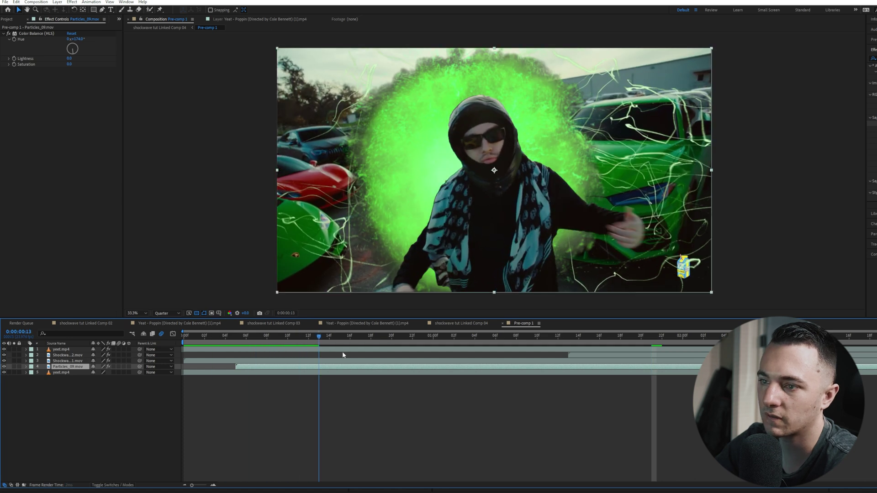
{"action": "key", "text": "space"}
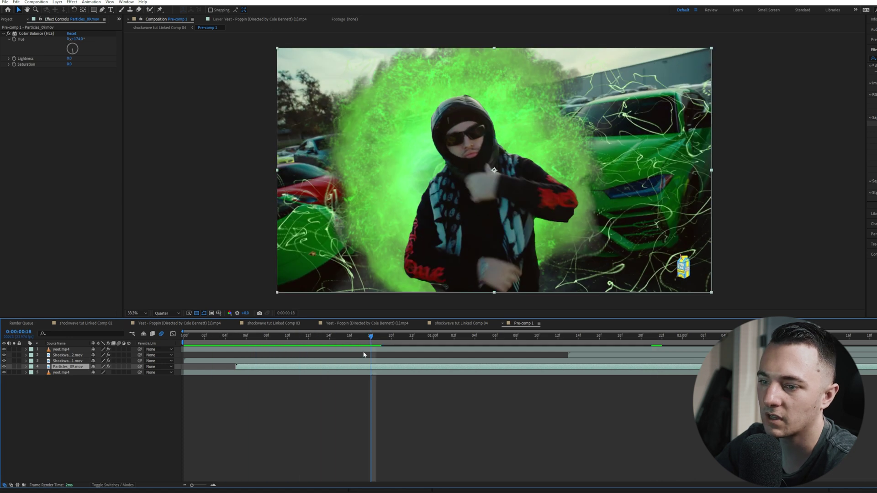
{"action": "left_click", "coordinate": [154, 28]}
{"action": "key", "text": "space"}
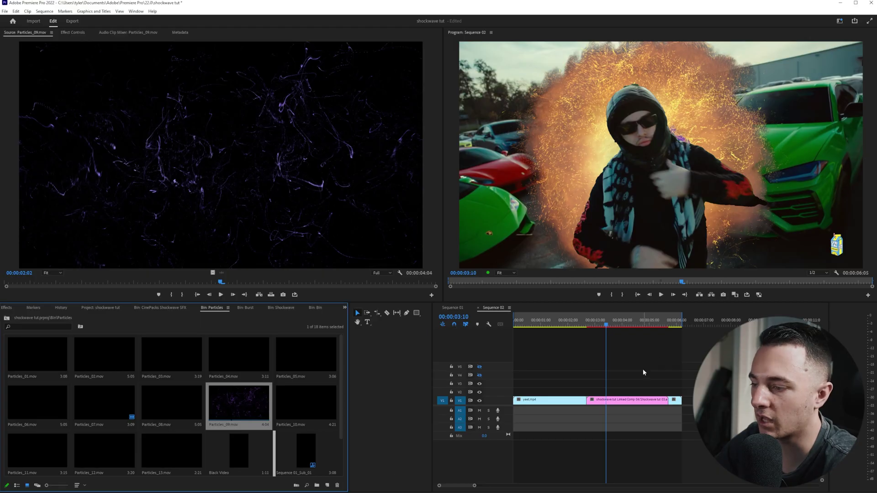
Audition the source clips Particles_09.mov, Particles_08.mov, Particles_13.mov and Particles_12.mov from the Particles bin
{"action": "left_click", "coordinate": [644, 372]}
{"action": "double_click", "coordinate": [227, 407]}
{"action": "key", "text": "space"}
{"action": "left_click_drag", "start_coordinate": [147, 281], "coordinate": [1, 286]}
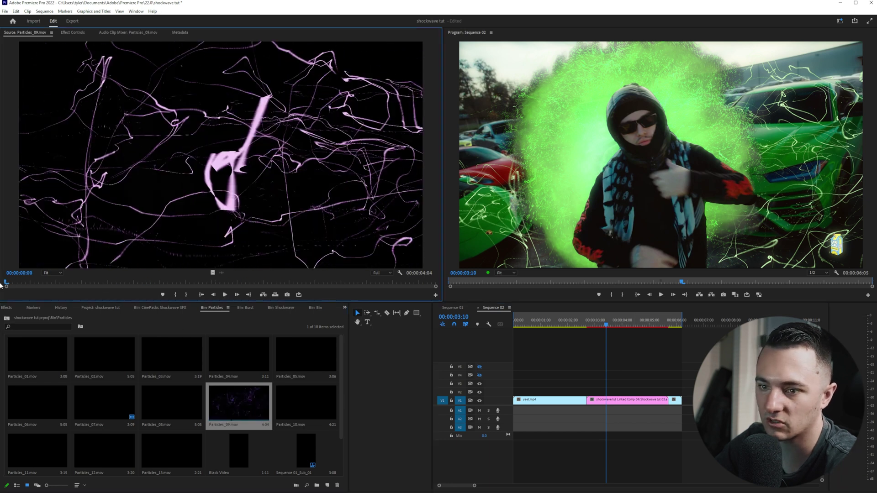
{"action": "double_click", "coordinate": [160, 407]}
{"action": "double_click", "coordinate": [160, 448]}
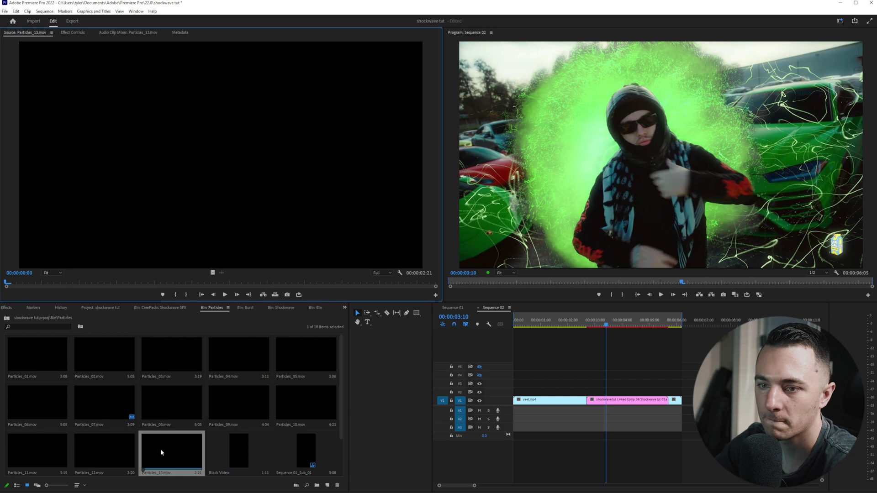
{"action": "key", "text": "space"}
{"action": "double_click", "coordinate": [93, 453]}
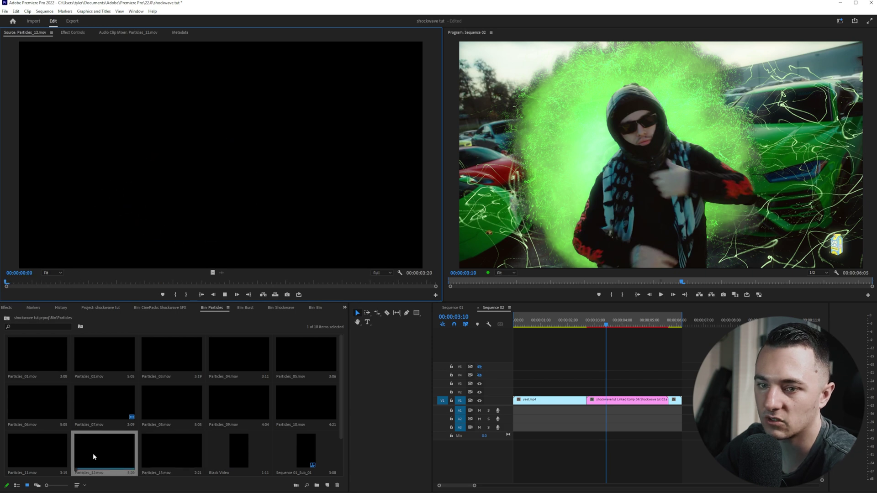
Try Particles_11.mov on video track V5 above the cut into the linked composition, with the track output enabled
{"action": "left_click", "coordinate": [63, 454]}
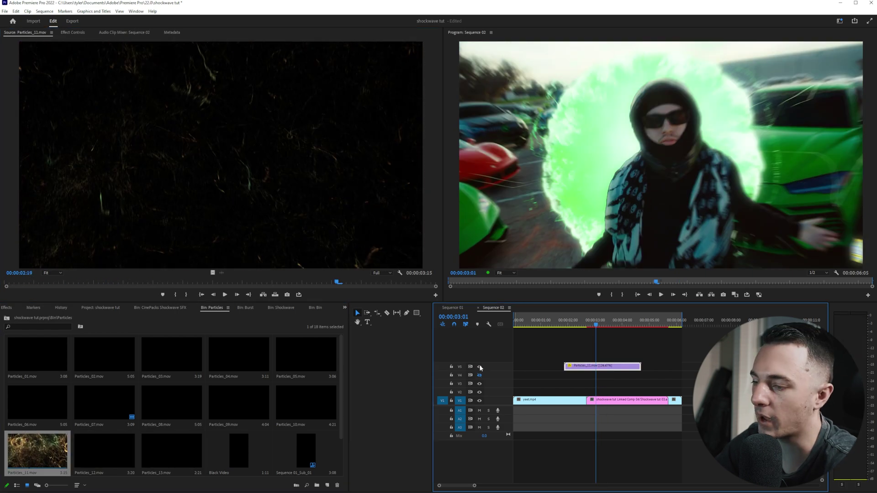
{"action": "left_click", "coordinate": [479, 367]}
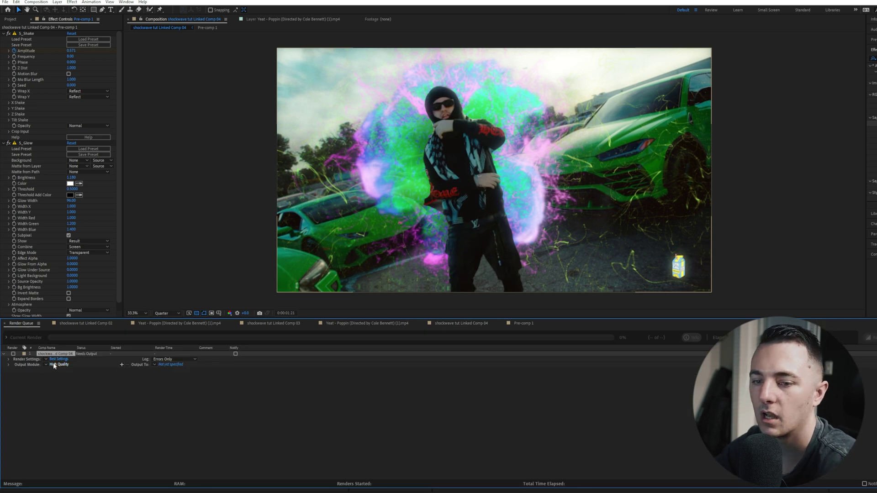
Review the QuickTime codec options in the queued composition's output module, and leave the settings unchanged
{"action": "left_click", "coordinate": [54, 365]}
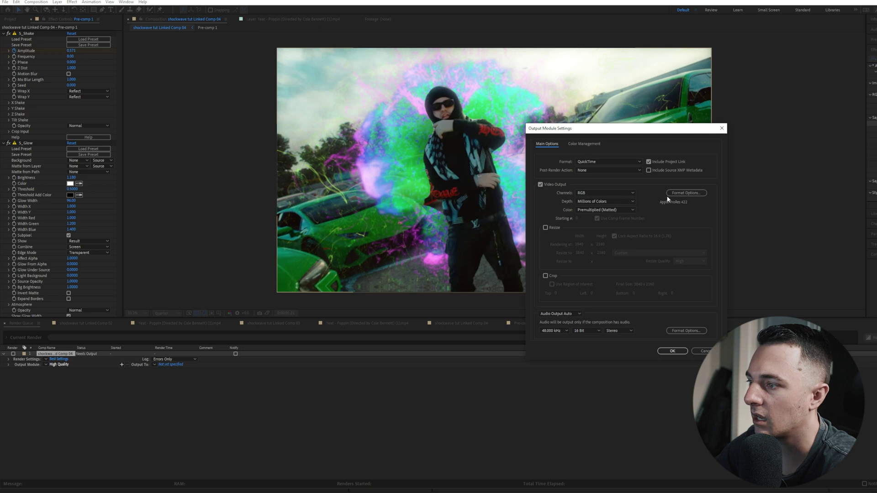
{"action": "left_click", "coordinate": [685, 193]}
{"action": "left_click", "coordinate": [492, 139]}
{"action": "left_click", "coordinate": [446, 309]}
{"action": "left_click", "coordinate": [575, 383]}
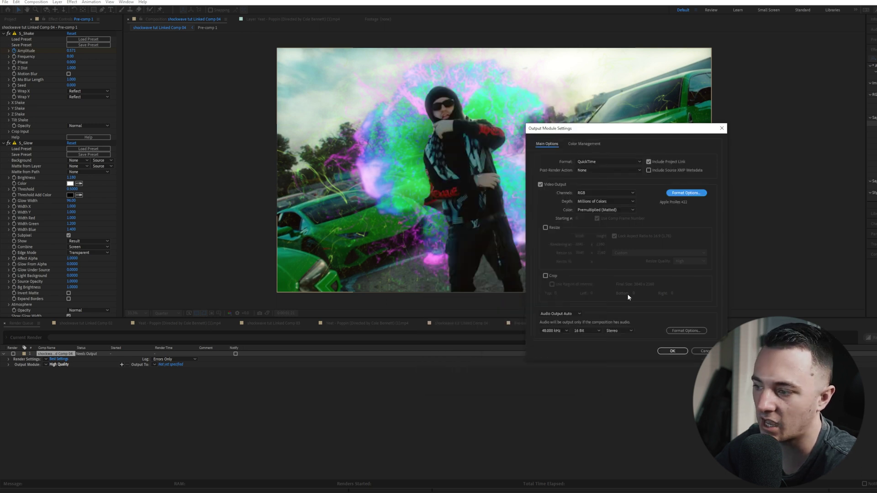
{"action": "left_click", "coordinate": [700, 351]}
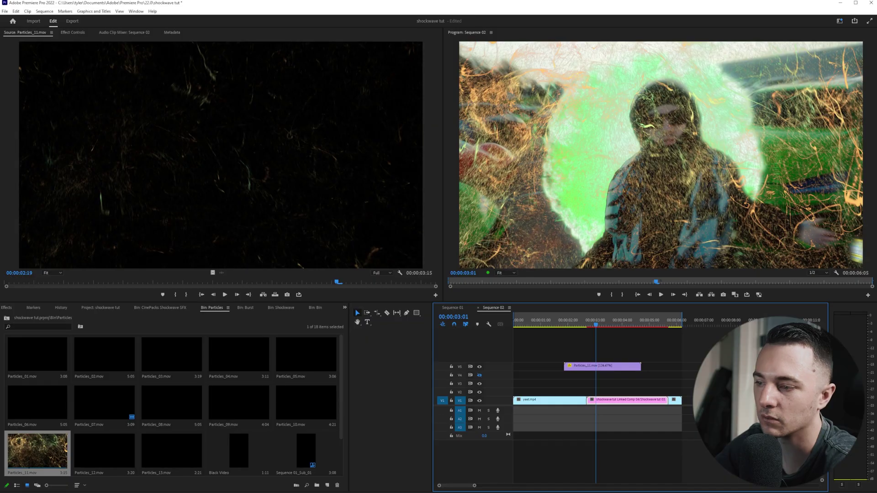
Try starting the Particles_11.mov clip on V5 at about 00:00:02:12, and preview it over the first shockwave
{"action": "left_click_drag", "start_coordinate": [599, 323], "coordinate": [568, 330]}
{"action": "left_click_drag", "start_coordinate": [579, 367], "coordinate": [581, 367]}
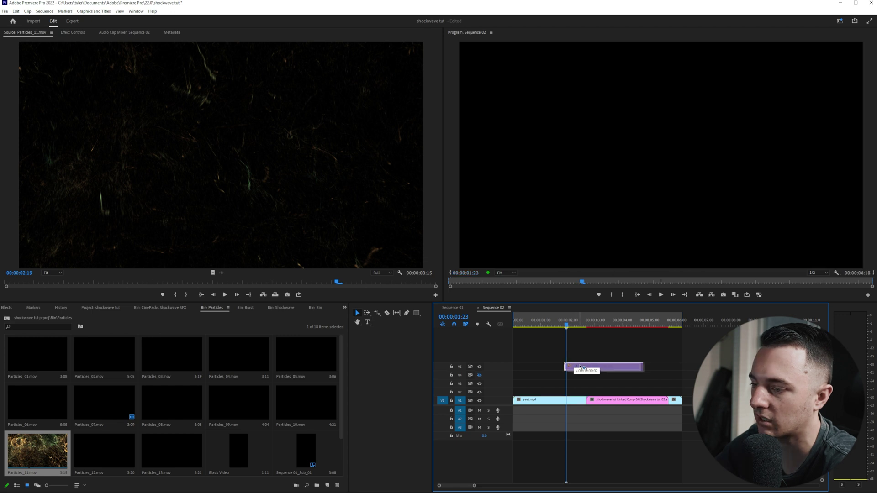
{"action": "left_click_drag", "start_coordinate": [579, 323], "coordinate": [591, 325]}
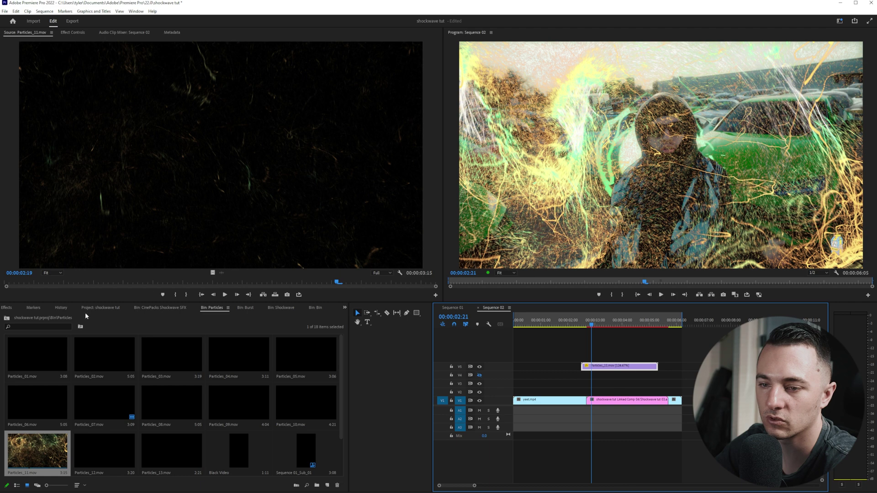
{"action": "left_click", "coordinate": [572, 324]}
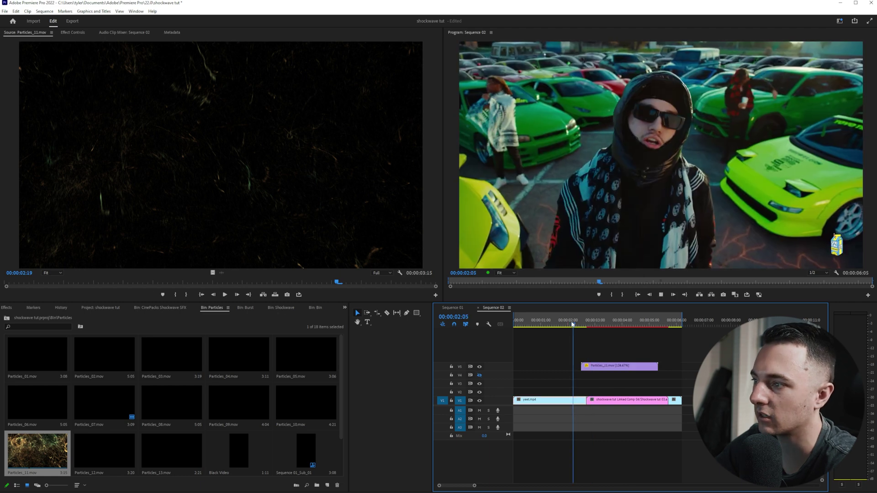
{"action": "key", "text": "space"}
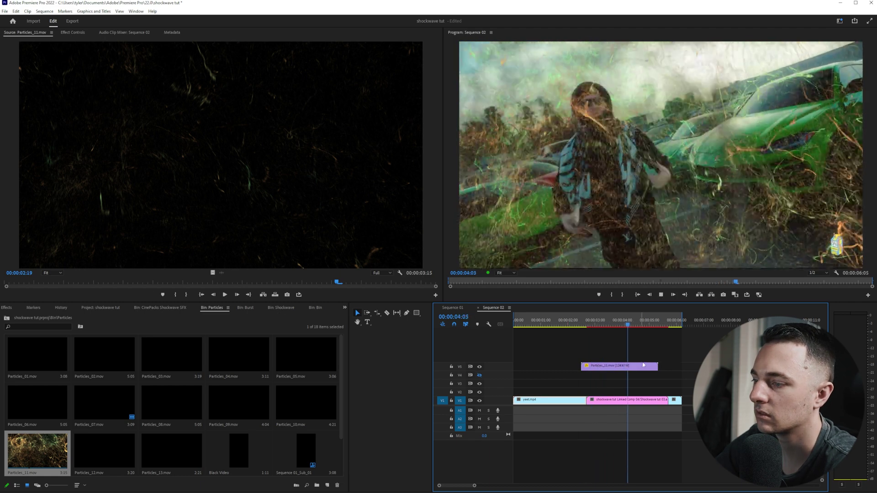
{"action": "key", "text": "space"}
Replace Particles_11.mov with Particles_07.mov on V3, rate-stretched to about one second across the cut into the linked composition, and preview it
{"action": "left_click_drag", "start_coordinate": [105, 402], "coordinate": [629, 375]}
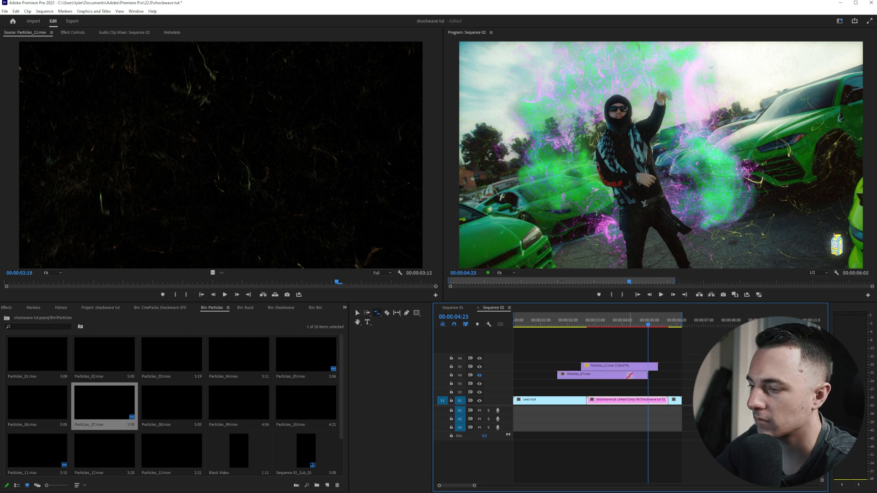
{"action": "left_click", "coordinate": [603, 362]}
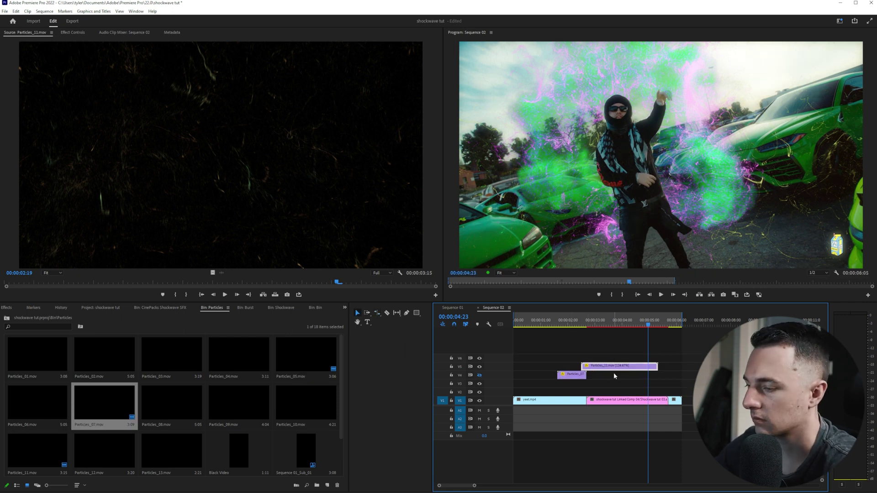
{"action": "left_click_drag", "start_coordinate": [588, 371], "coordinate": [590, 385]}
{"action": "left_click", "coordinate": [566, 320]}
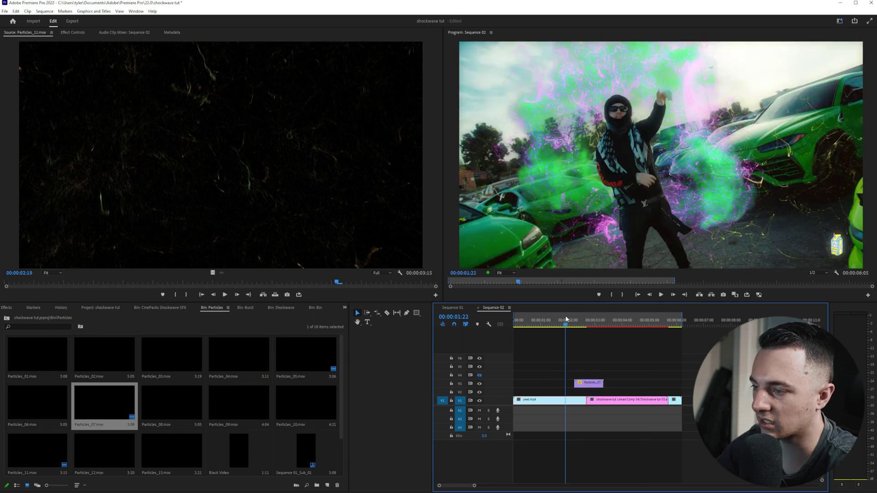
{"action": "key", "text": "space"}
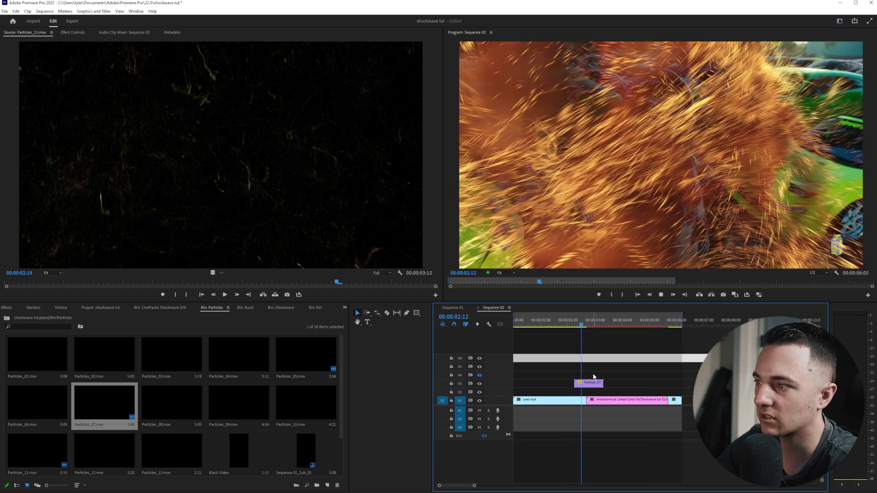
Apply Color Balance (HLS) to the Particles_07.mov clip and set its Hue to about 89° to turn the particles green
{"action": "left_click", "coordinate": [591, 382]}
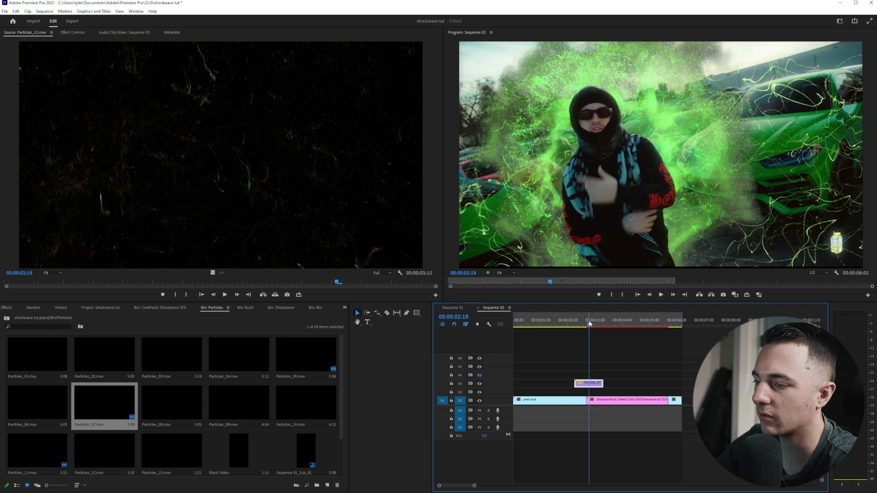
{"action": "left_click", "coordinate": [344, 310]}
{"action": "left_click", "coordinate": [365, 338]}
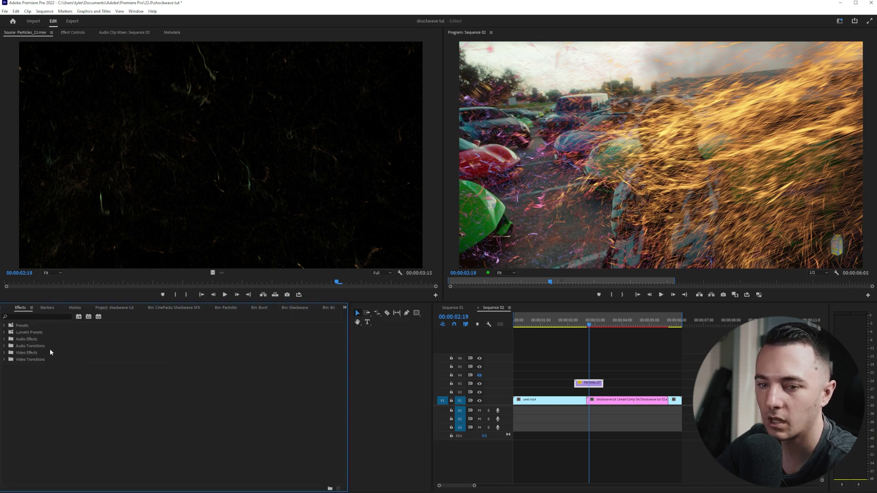
{"action": "type", "text": "hls"}
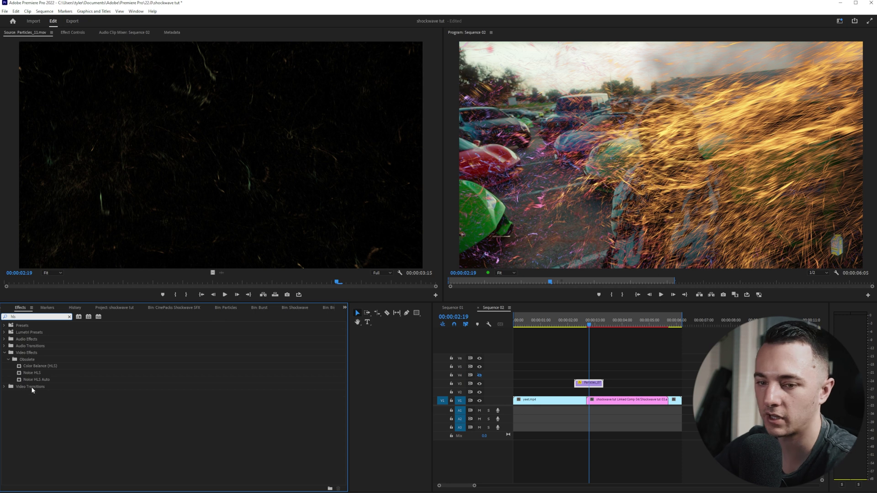
{"action": "left_click", "coordinate": [38, 367]}
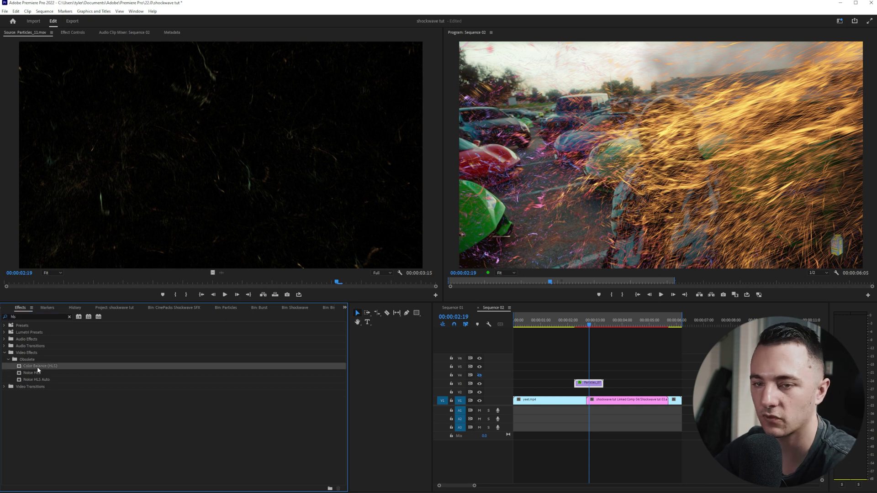
{"action": "left_click", "coordinate": [75, 33]}
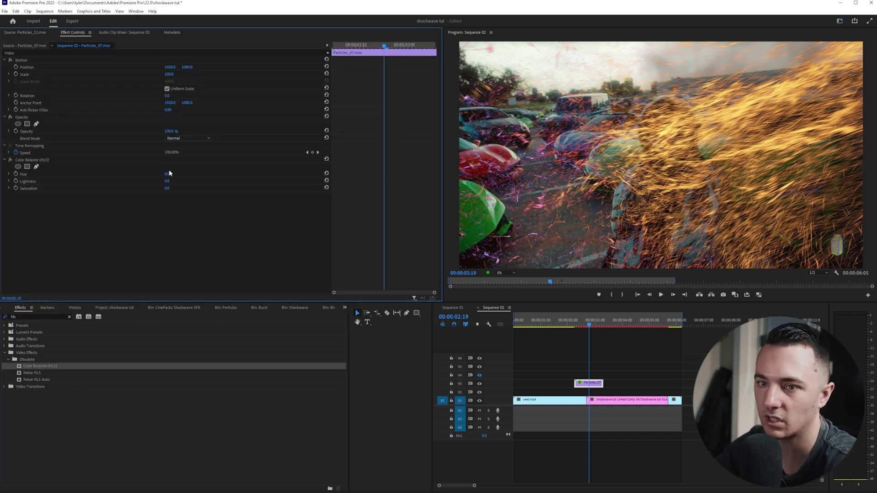
{"action": "left_click_drag", "start_coordinate": [168, 175], "coordinate": [207, 175]}
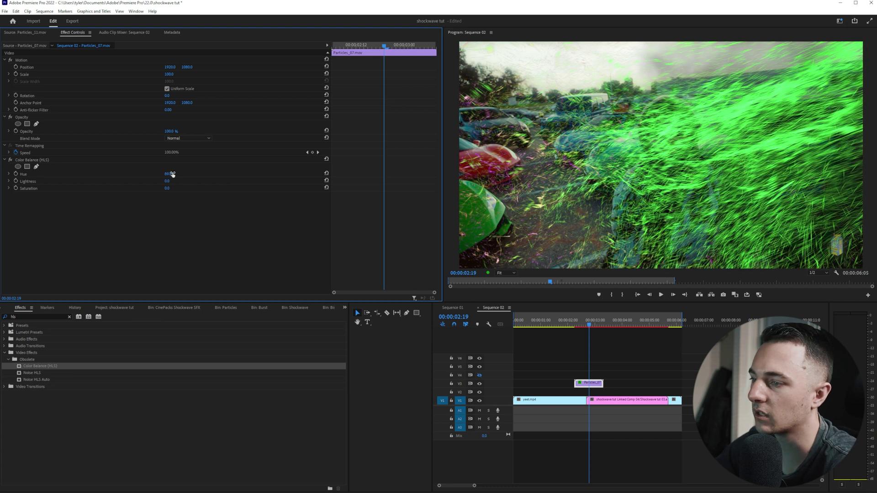
Preview the green particle transition leading into the shockwave
{"action": "left_click_drag", "start_coordinate": [580, 324], "coordinate": [557, 334]}
{"action": "key", "text": "space"}
{"action": "key", "text": "space"}
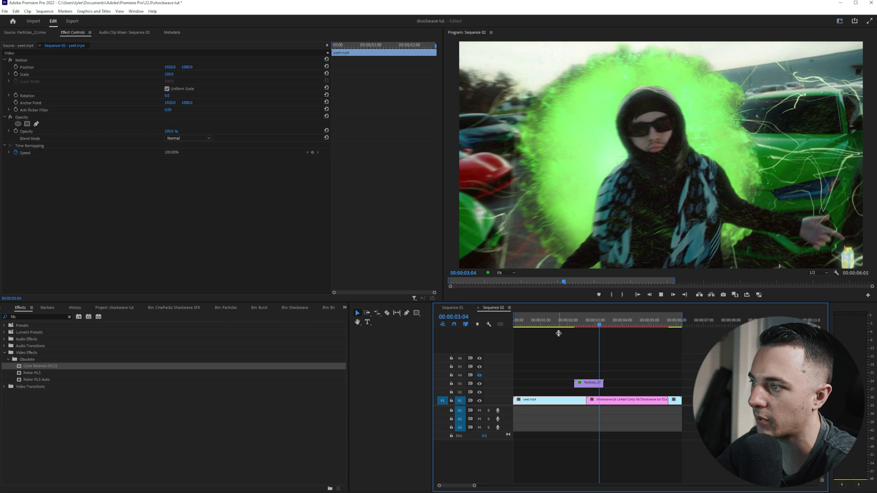
{"action": "left_click_drag", "start_coordinate": [572, 325], "coordinate": [581, 324]}
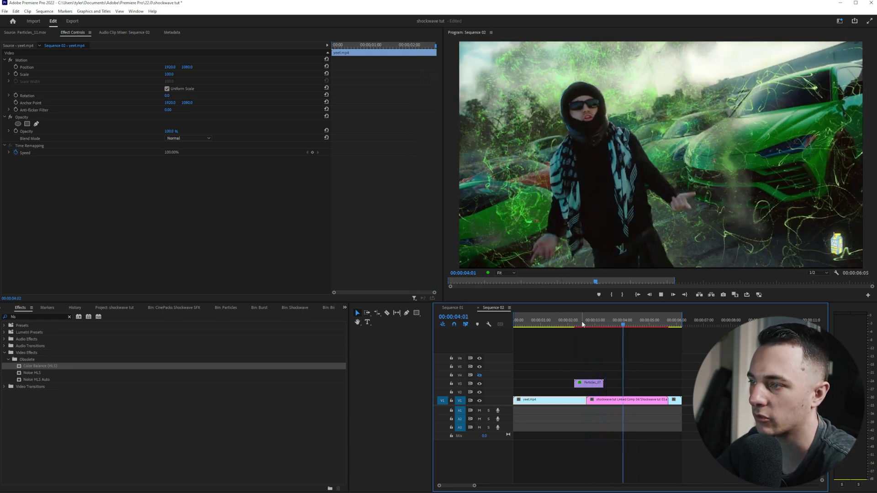
Duplicate the green Particles_07.mov clip on V3 across the cut at the linked composition's end, starting at about 00:00:05:01
{"action": "left_click_drag", "start_coordinate": [589, 382], "coordinate": [663, 387]}
{"action": "left_click", "coordinate": [649, 317]}
{"action": "key", "text": "space"}
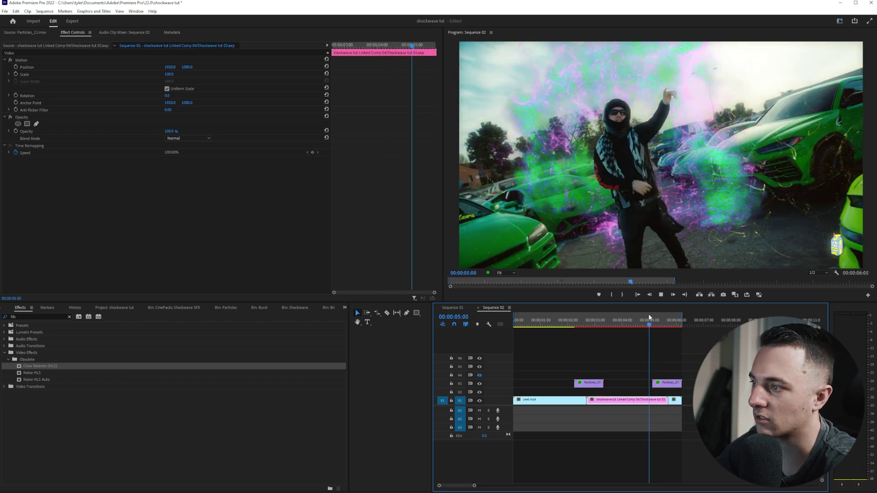
{"action": "left_click_drag", "start_coordinate": [665, 320], "coordinate": [670, 324]}
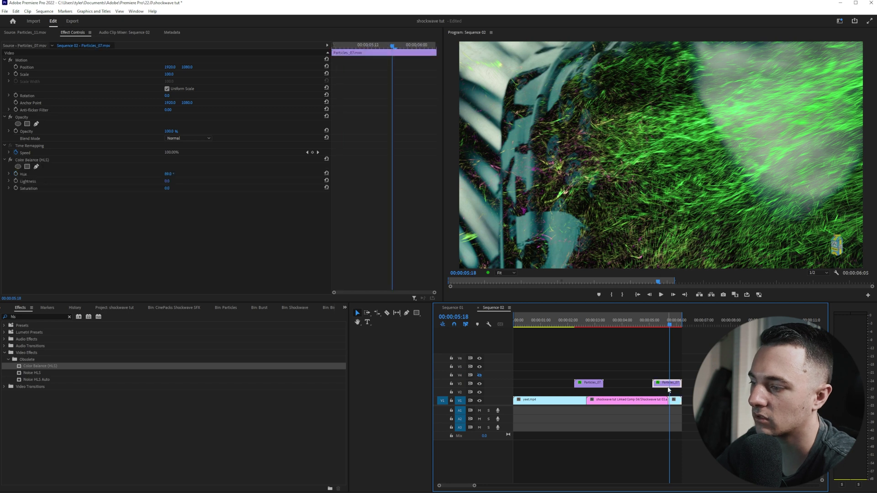
{"action": "left_click_drag", "start_coordinate": [668, 389], "coordinate": [669, 389]}
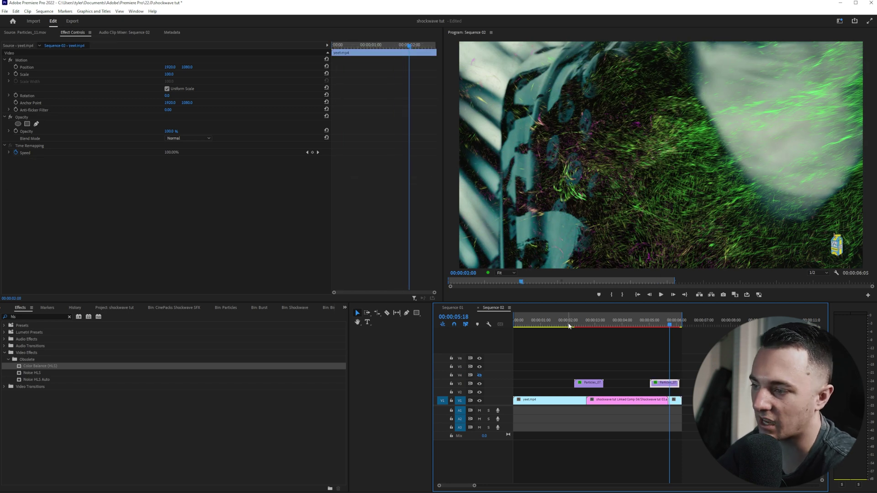
{"action": "left_click", "coordinate": [568, 326]}
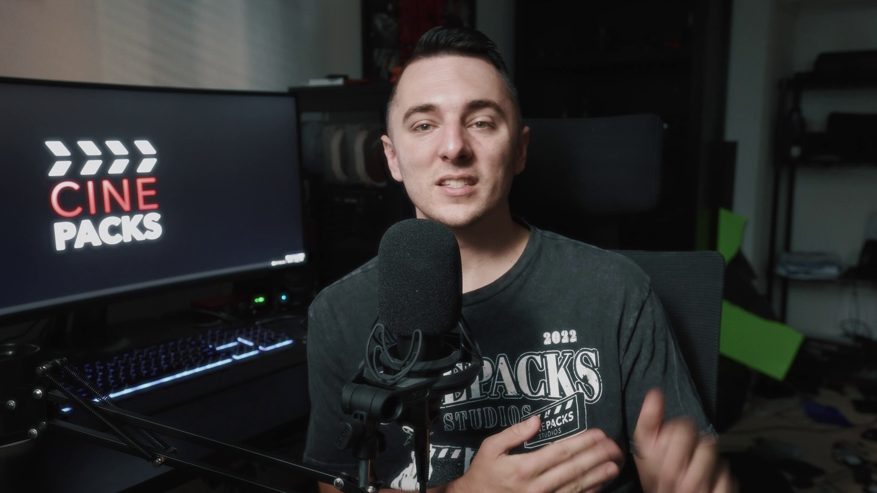